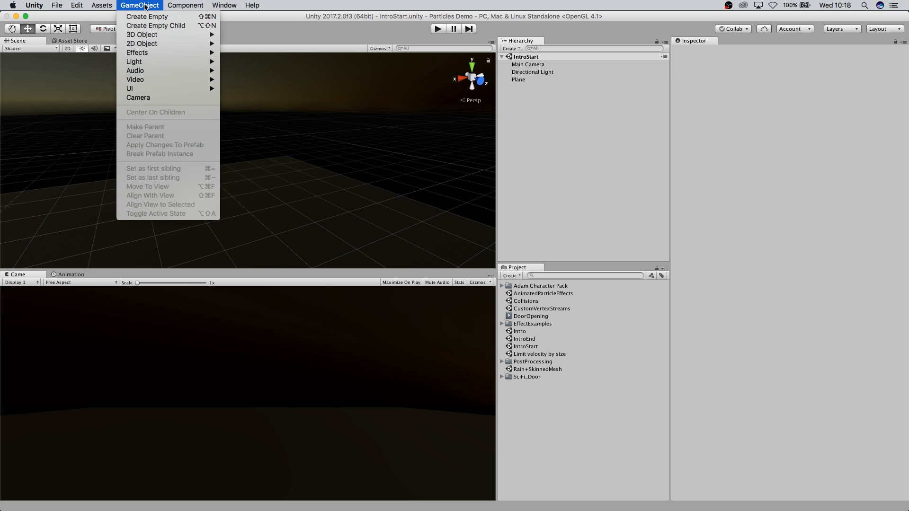
Create a new Particle System object in the scene.
mouse_move(169, 34)
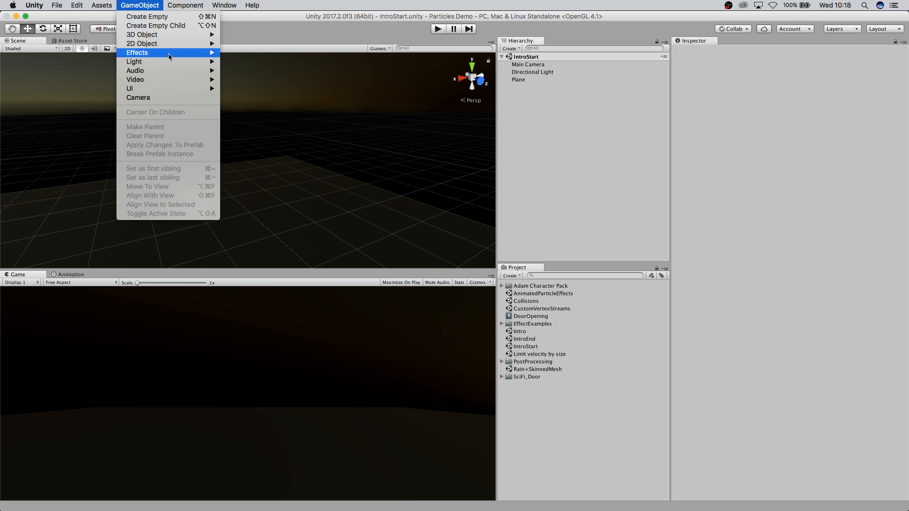
mouse_move(169, 56)
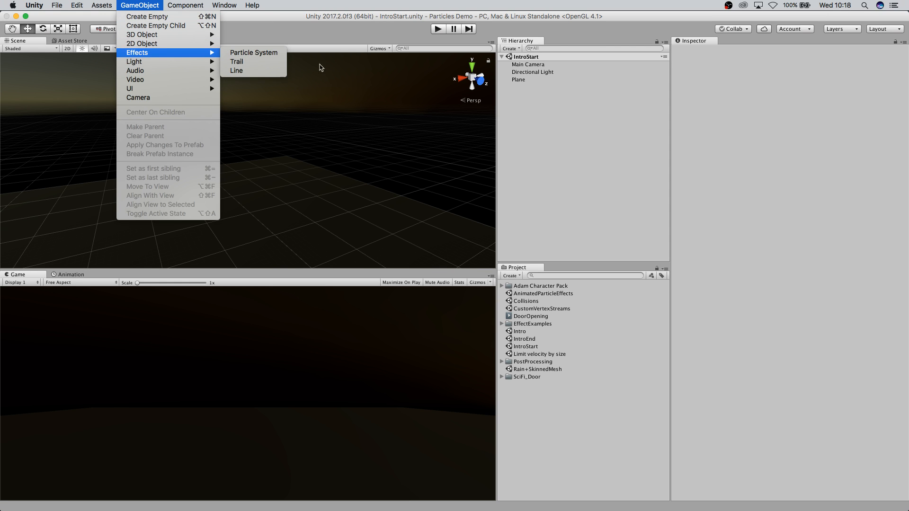
click(246, 53)
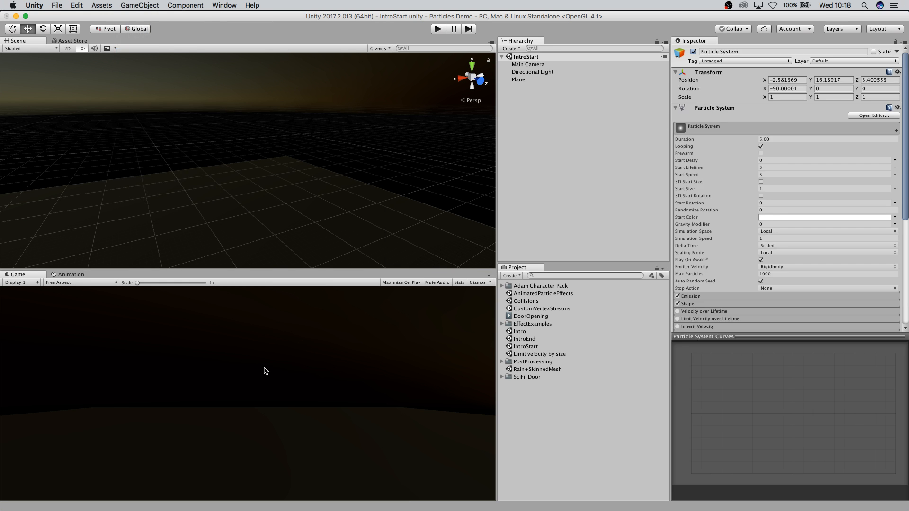
Reset the particle system's position to 0, 0, 0.
click(790, 81)
text(0)
key(Tab)
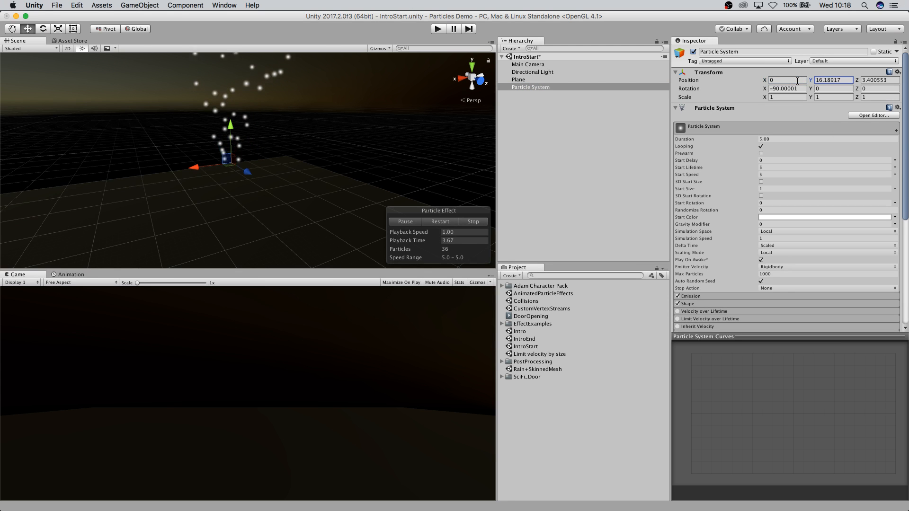
click(829, 81)
text(0)
click(876, 81)
text(0)
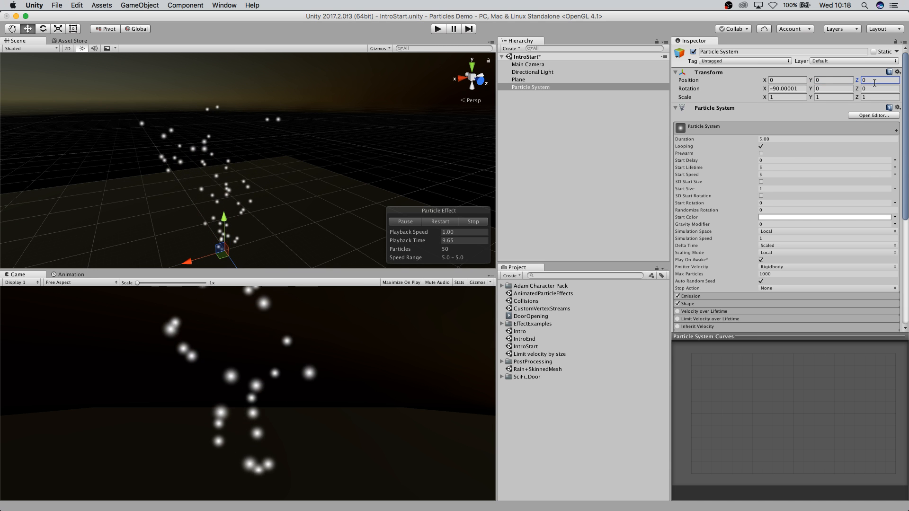
Examine the emitted particles from different angles in the scene view.
scroll(249, 238, down, 5)
middle_drag(249, 239, 245, 193)
scroll(255, 173, up, 5)
middle_drag(197, 217, 251, 232)
scroll(253, 232, up, 2)
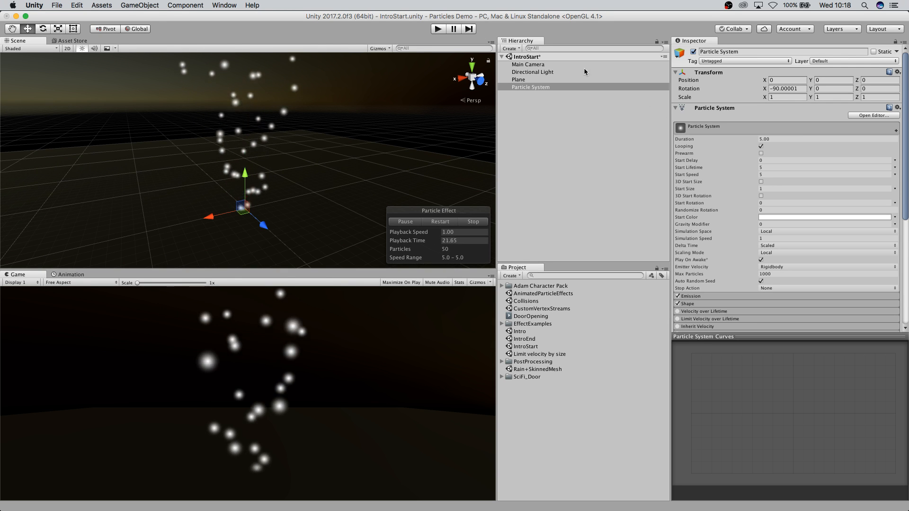
Review the Particle System's main settings and list of modules in the Inspector.
click(535, 90)
scroll(757, 203, down, 1)
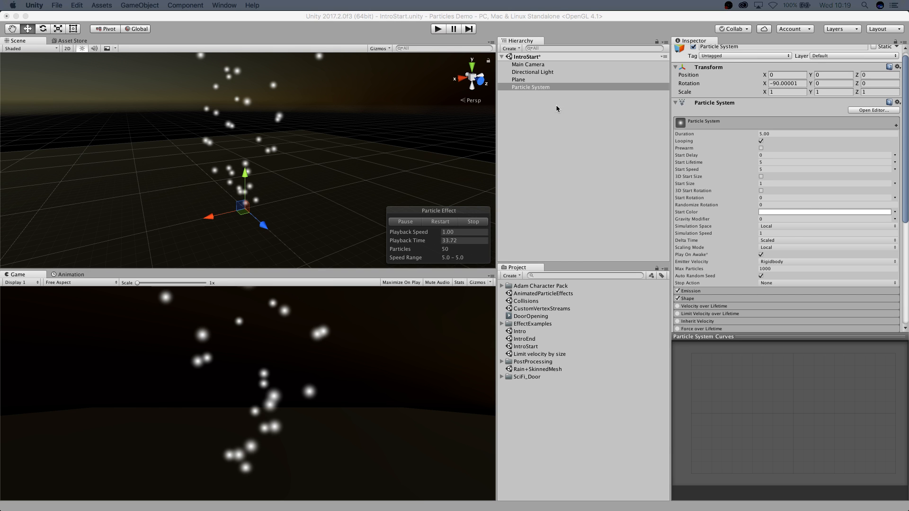
click(544, 89)
scroll(793, 230, down, 5)
scroll(785, 242, down, 2)
scroll(774, 252, up, 7)
scroll(755, 253, down, 5)
scroll(747, 241, up, 5)
scroll(747, 234, down, 5)
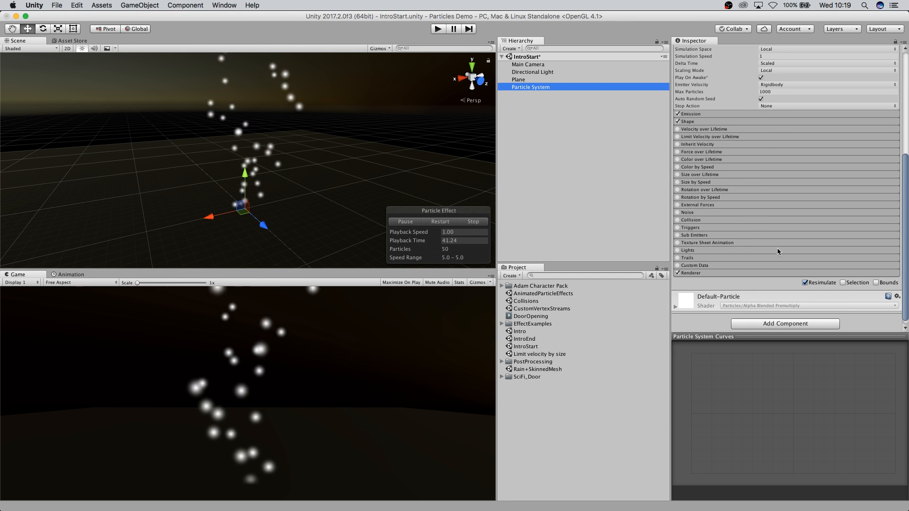
scroll(744, 226, up, 6)
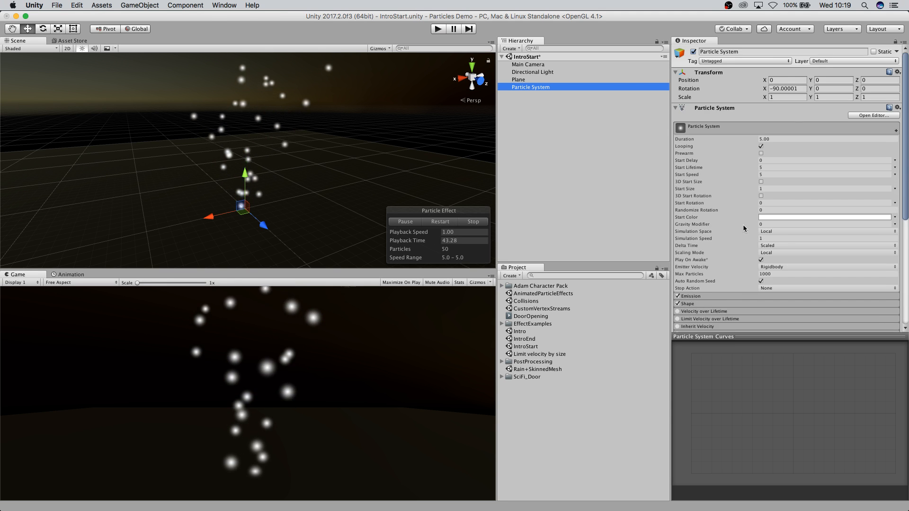
scroll(744, 228, down, 5)
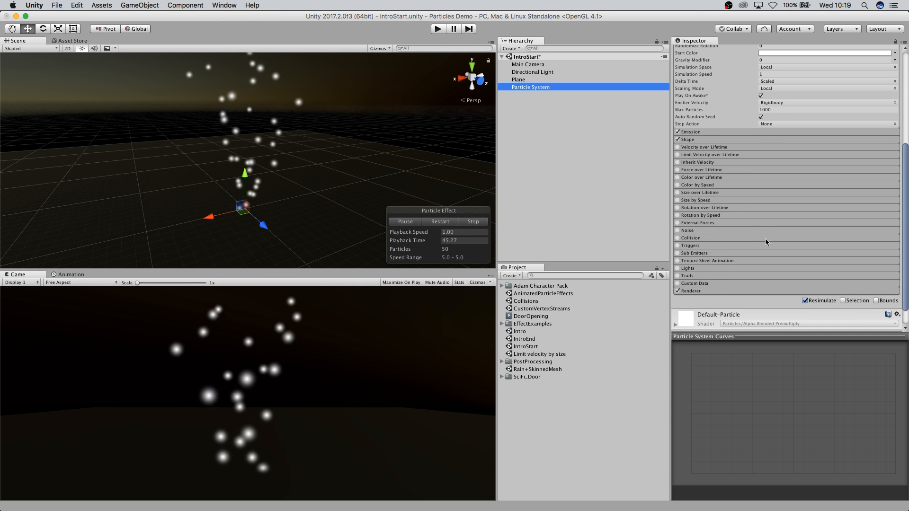
scroll(765, 242, up, 5)
scroll(737, 233, down, 2)
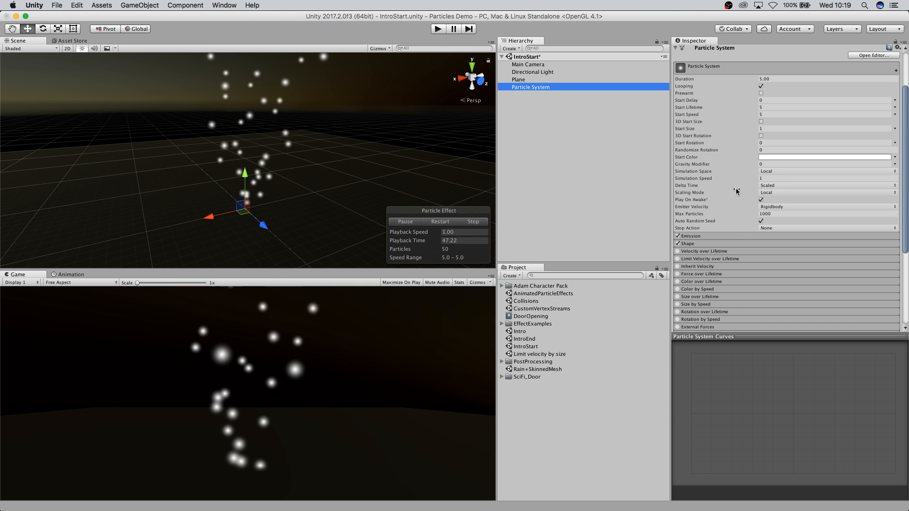
scroll(736, 199, down, 2)
scroll(729, 209, up, 3)
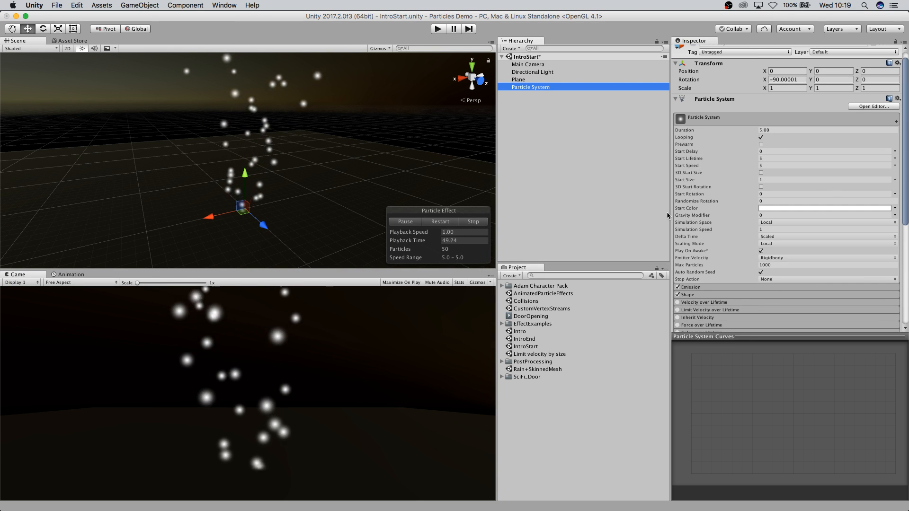
scroll(741, 220, down, 6)
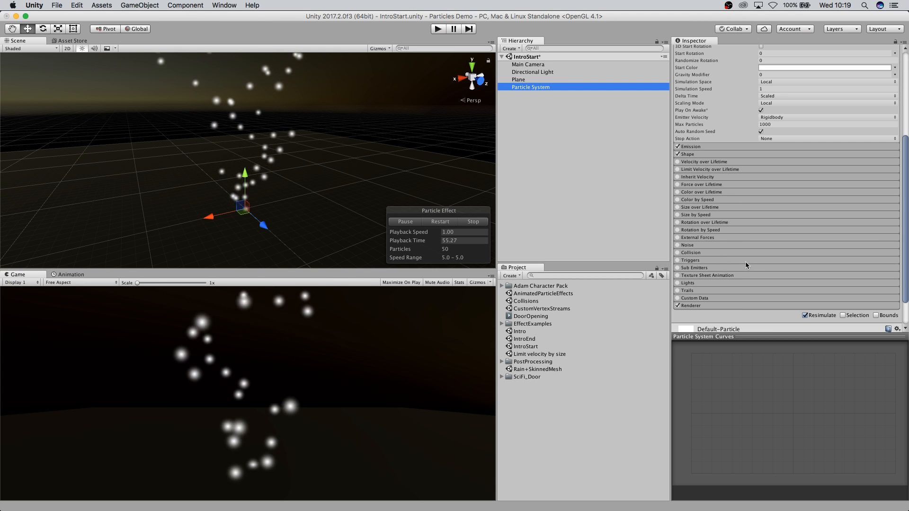
scroll(747, 265, up, 6)
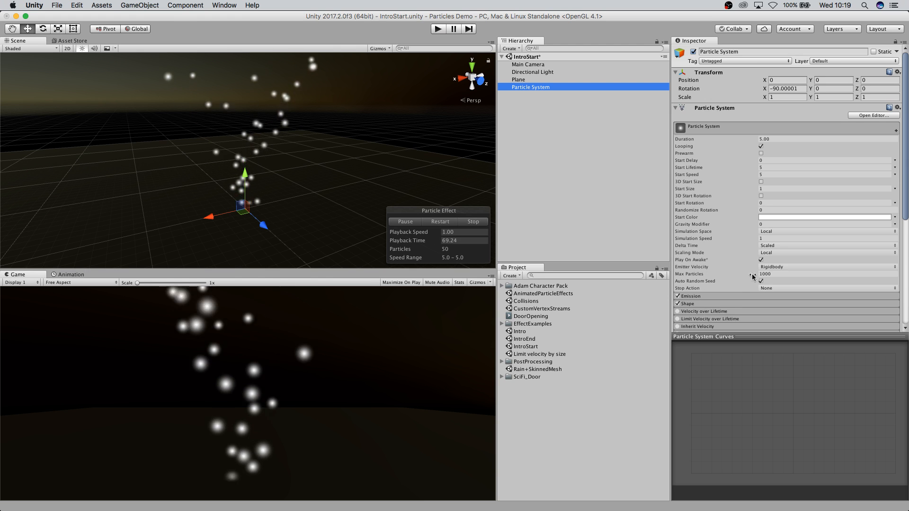
scroll(752, 279, down, 3)
scroll(748, 281, up, 3)
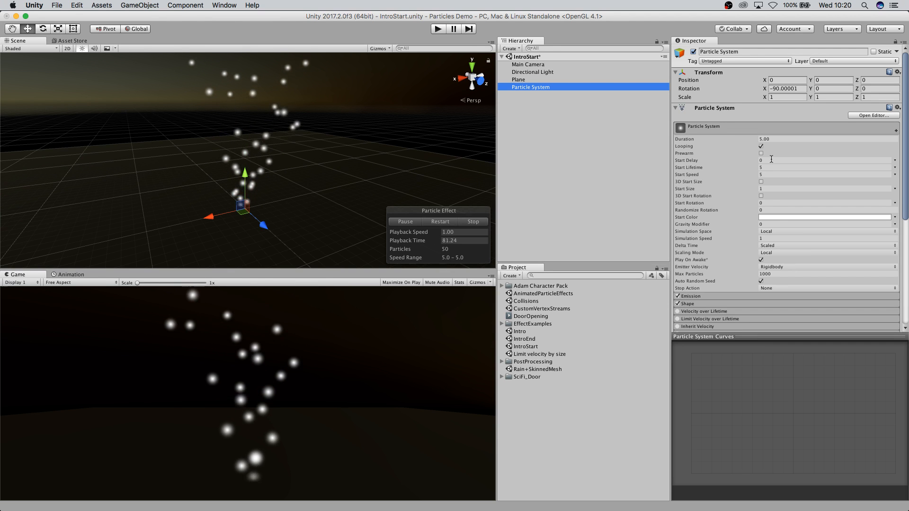
scroll(780, 253, down, 1)
scroll(779, 255, up, 1)
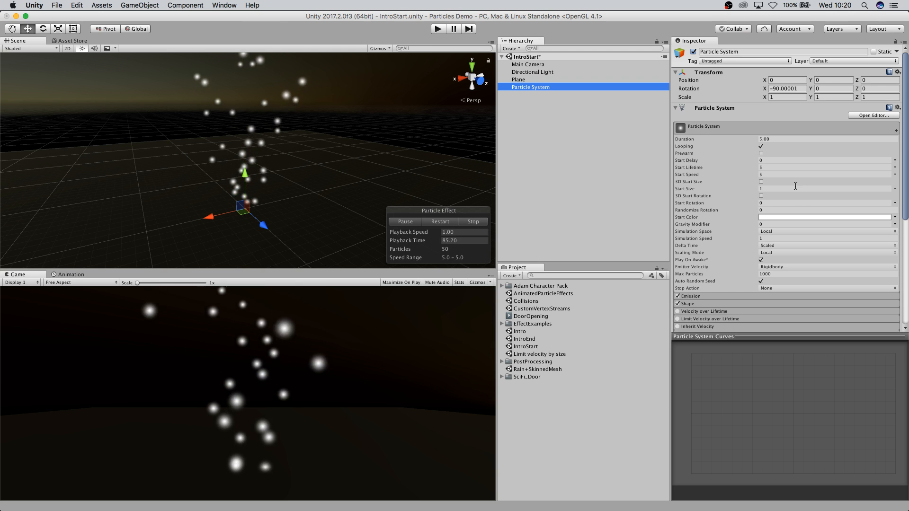
Set the particle system's Start Speed to 10.
click(805, 174)
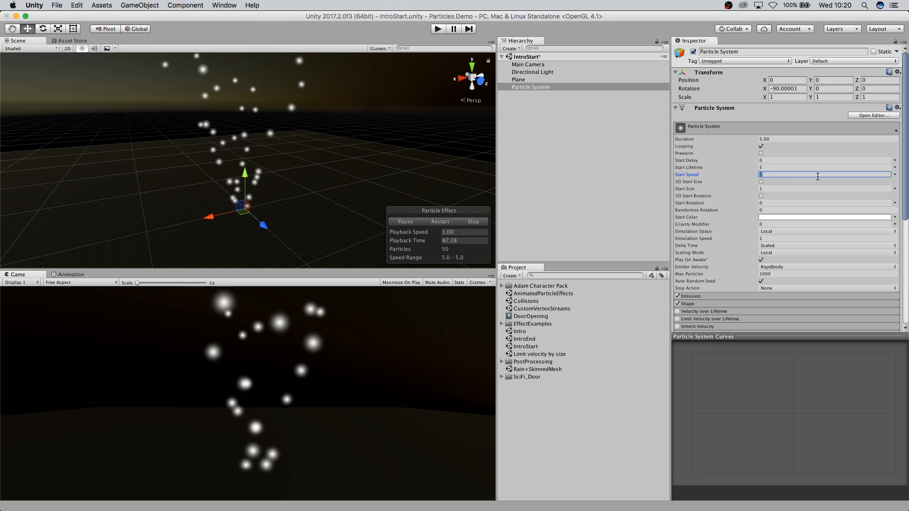
text(10)
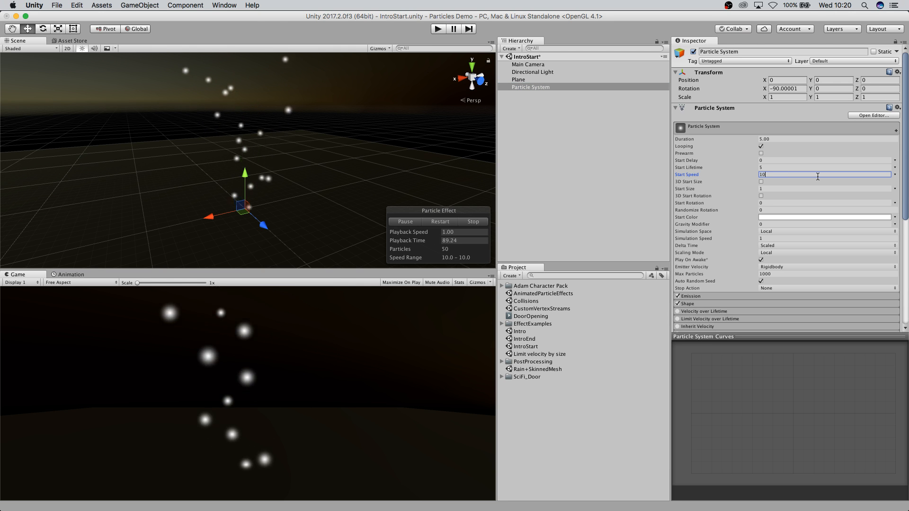
scroll(367, 192, down, 5)
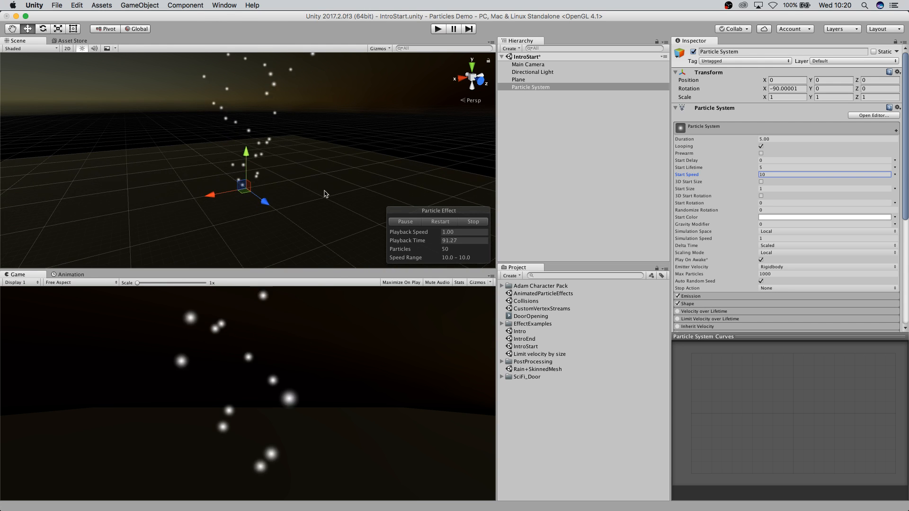
scroll(318, 156, up, 4)
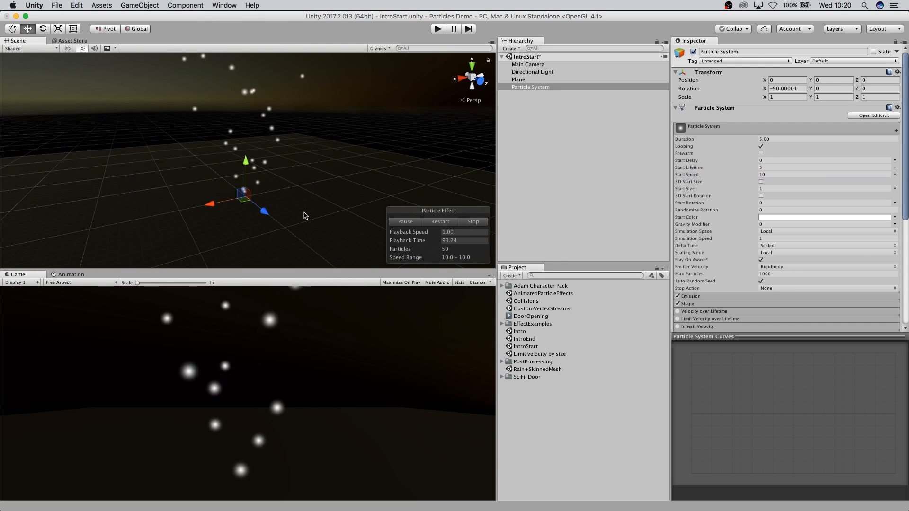
scroll(310, 197, down, 2)
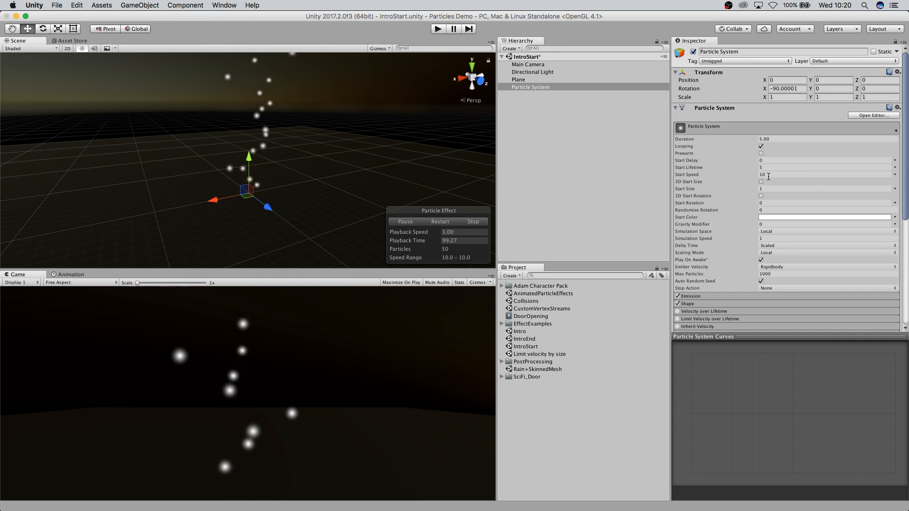
Switch Start Speed to Random Between Two Constants with a minimum of 1.
click(895, 175)
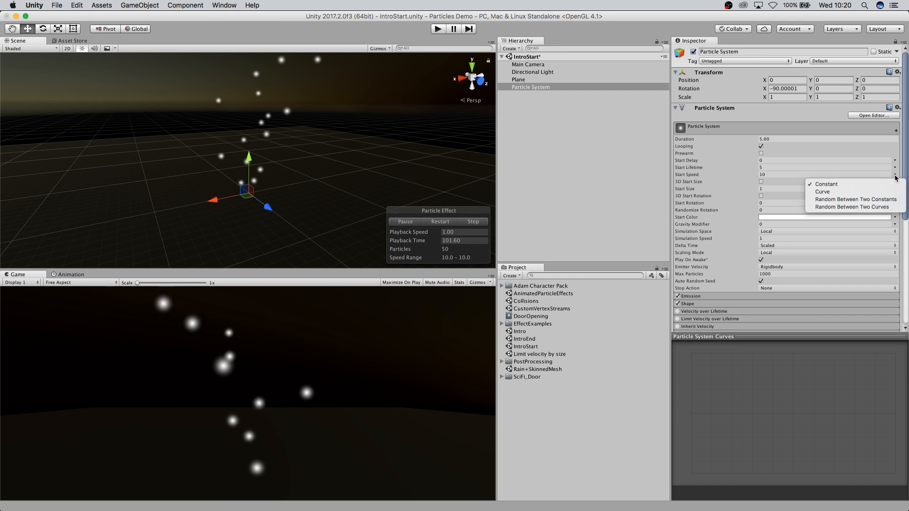
click(853, 201)
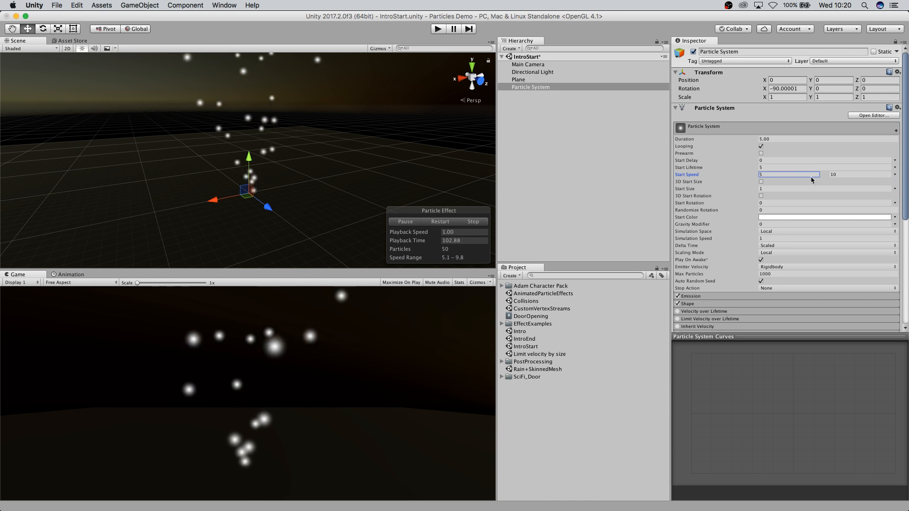
click(799, 175)
text(1)
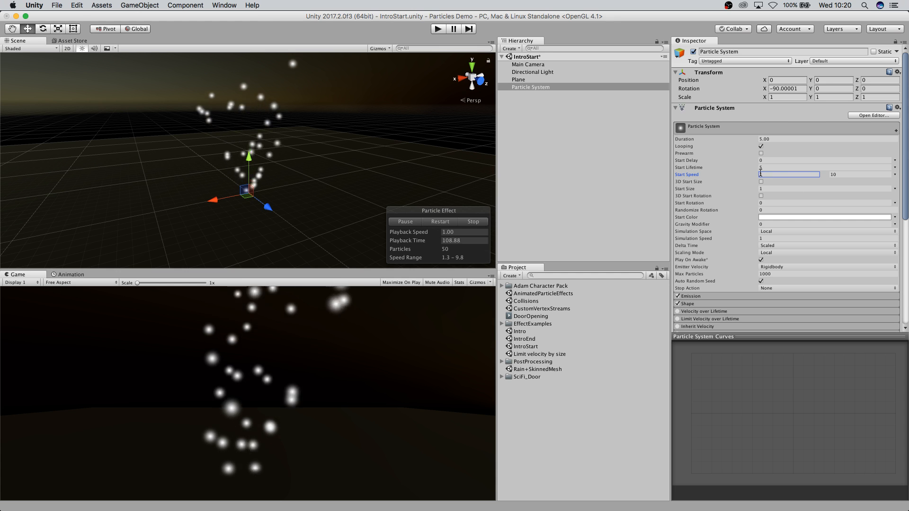
key(Tab)
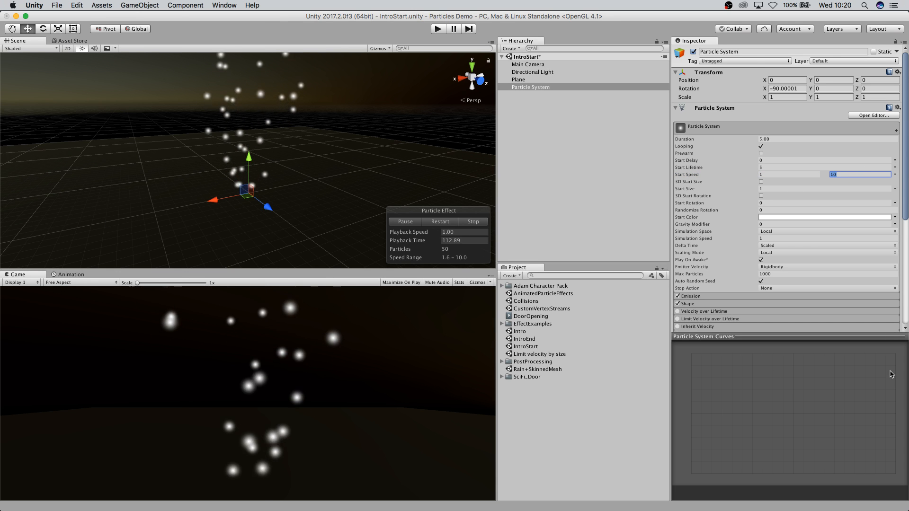
Switch Start Speed to a curve mode and resize the Particle System Curves panel.
click(894, 175)
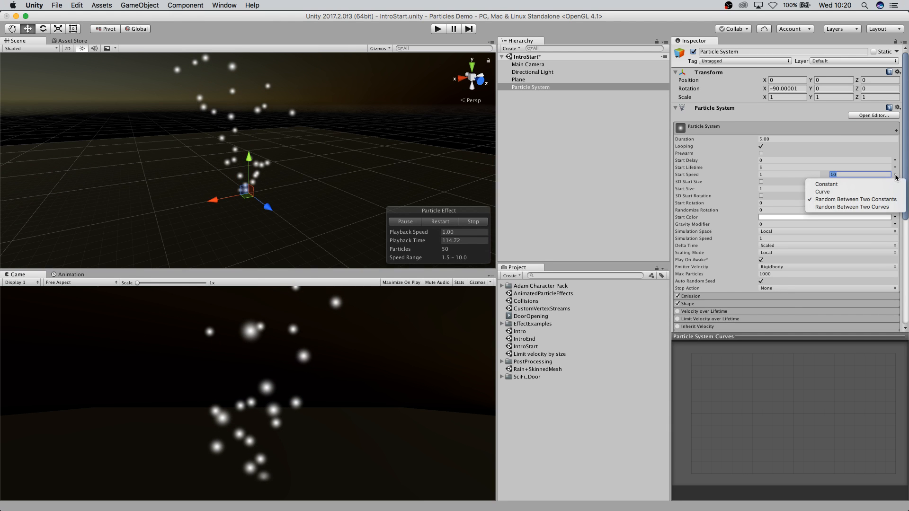
click(861, 209)
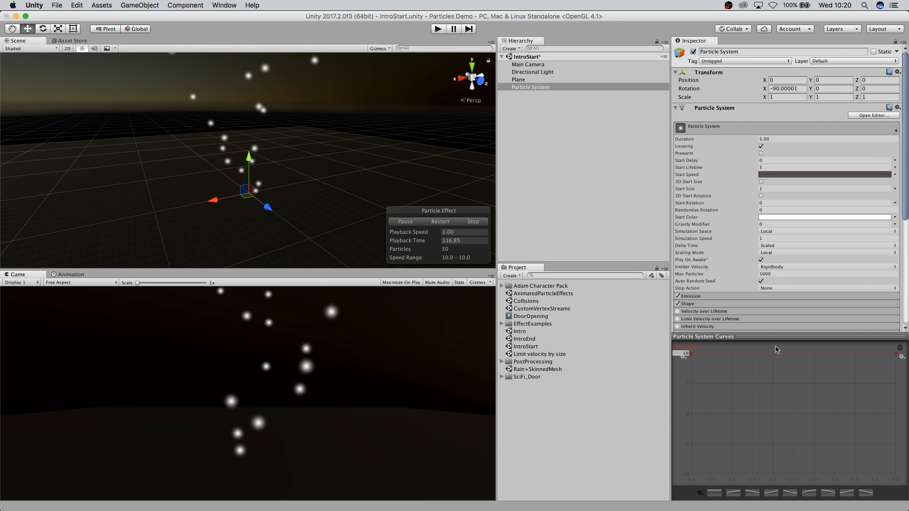
drag(781, 334, 801, 344)
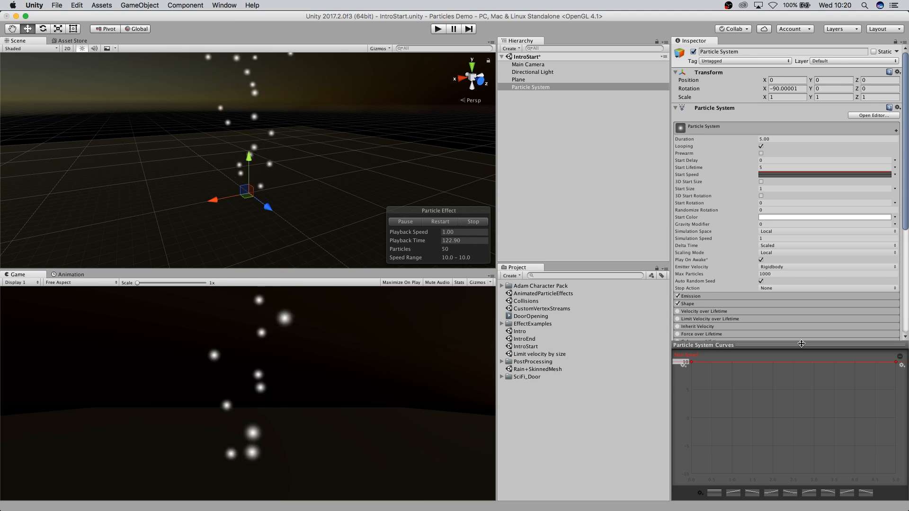
drag(801, 377, 801, 498)
Try Random Between Two Curves for Start Speed, then set it back to Constant.
click(892, 175)
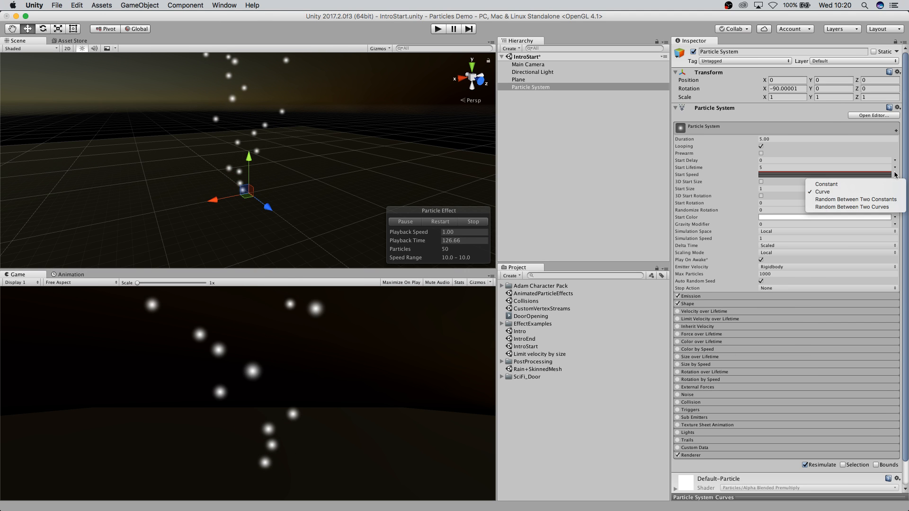
click(866, 213)
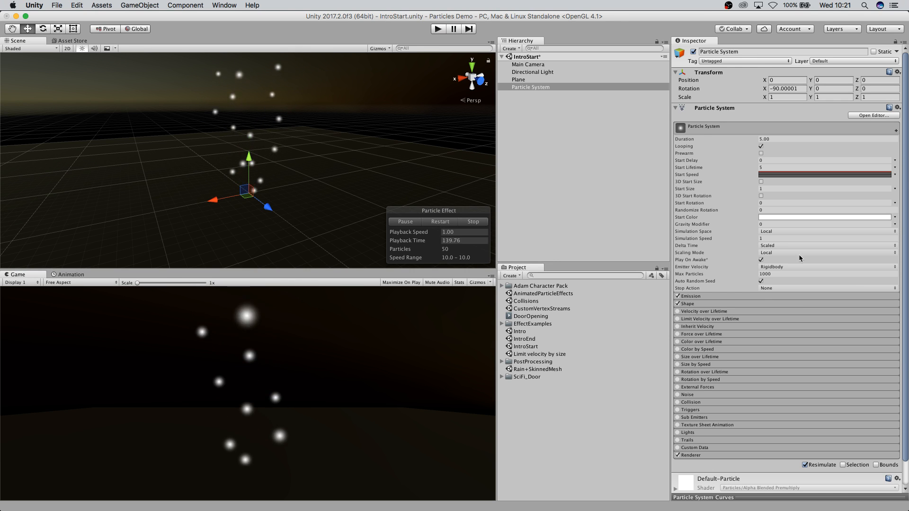
click(895, 175)
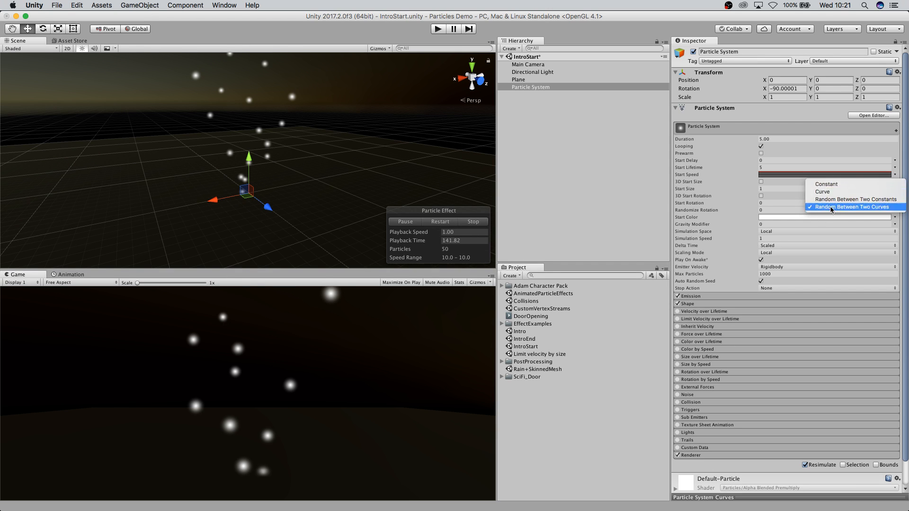
click(825, 185)
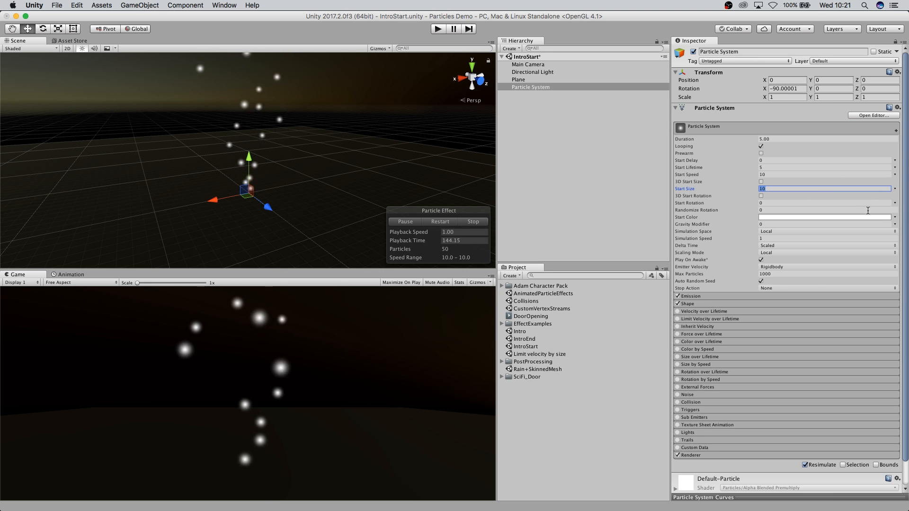
click(895, 188)
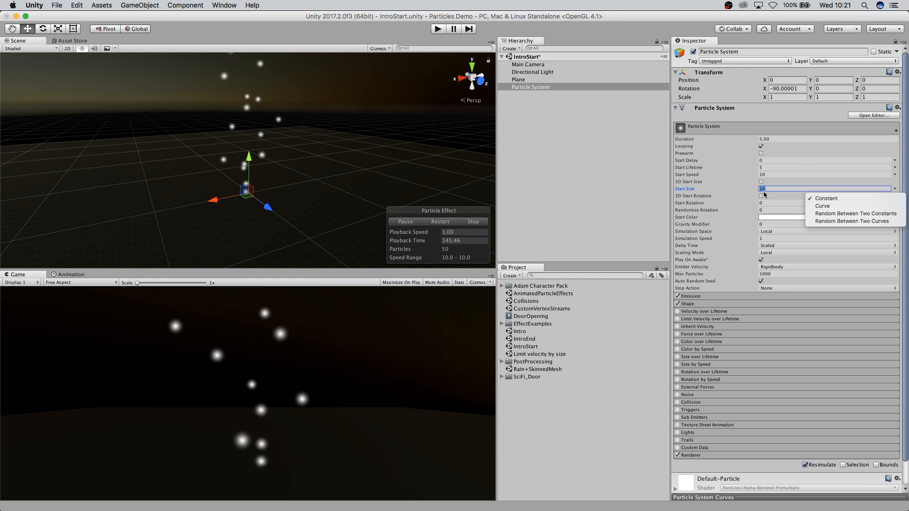
click(746, 185)
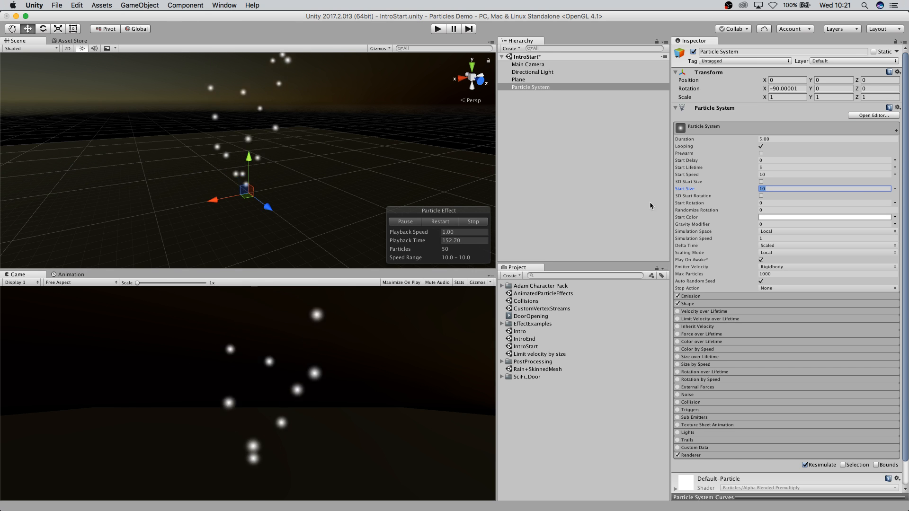
Switch the particle system's Start Color to Gradient mode and open its gradient editor.
click(855, 218)
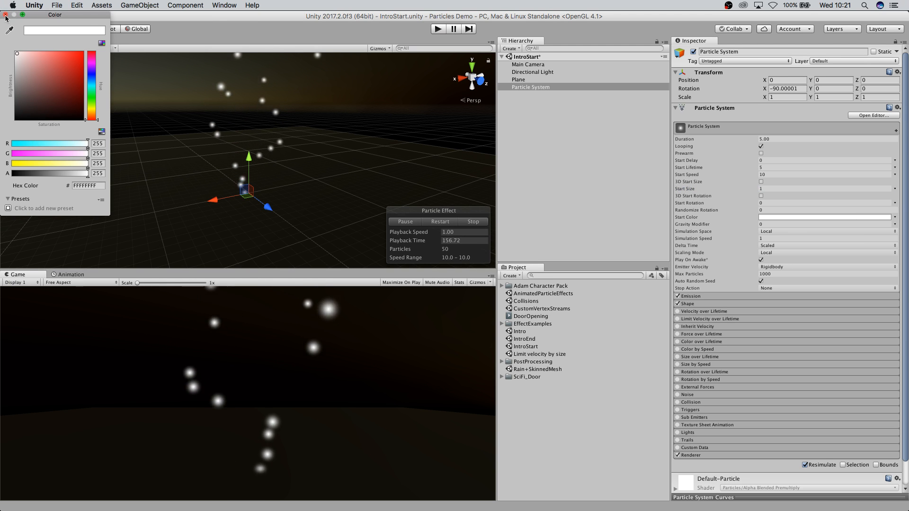
click(475, 167)
click(895, 217)
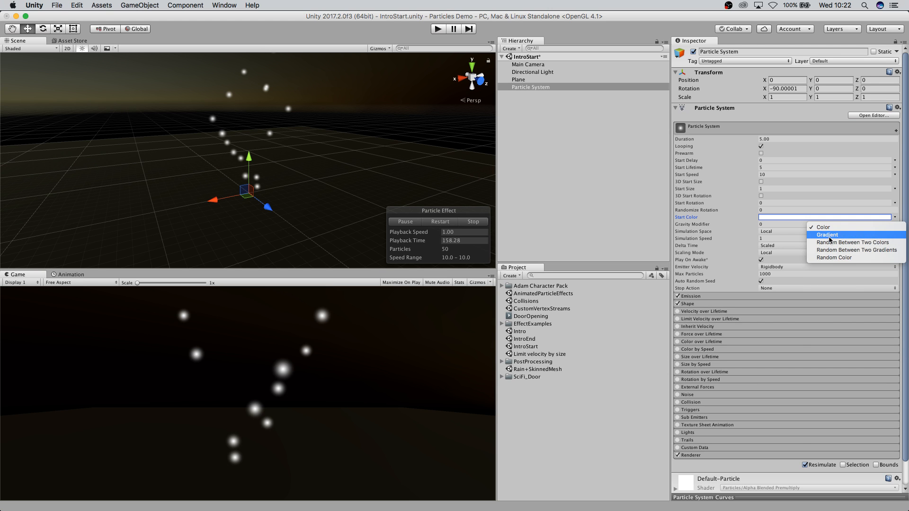
click(831, 236)
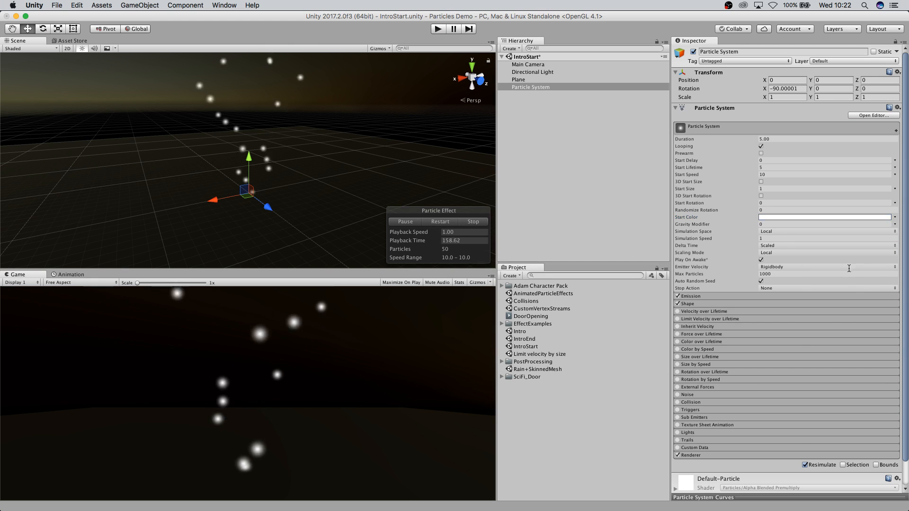
click(825, 218)
In the Gradient Editor, set Mode to Fixed and apply the red-orange-yellow preset gradient, then close it.
drag(491, 124, 465, 118)
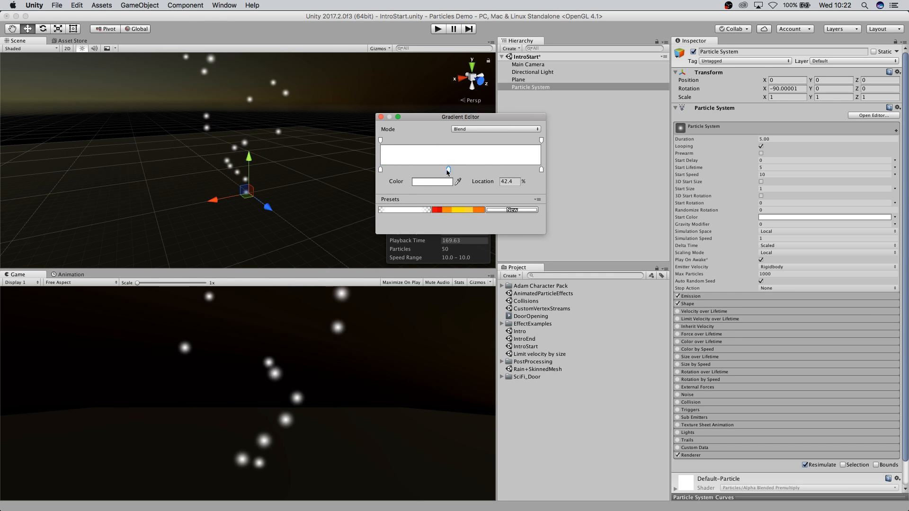
drag(446, 172, 436, 174)
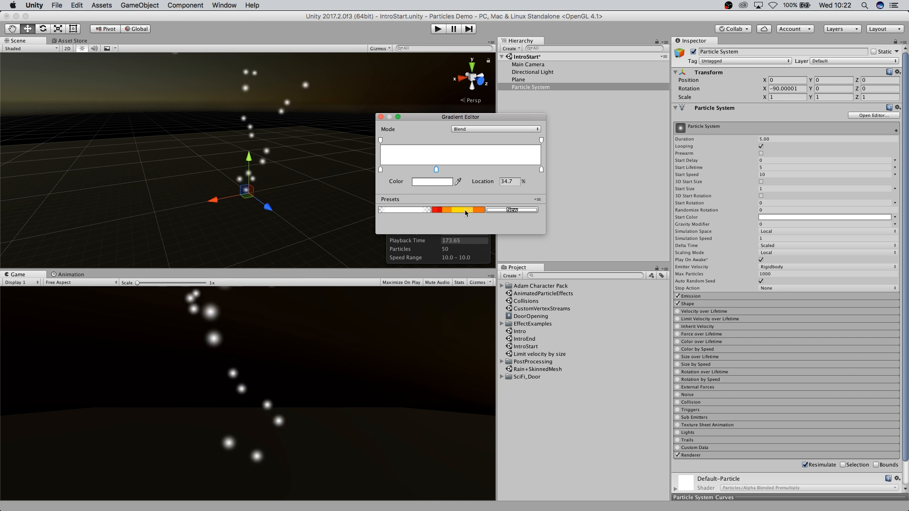
click(465, 130)
click(466, 139)
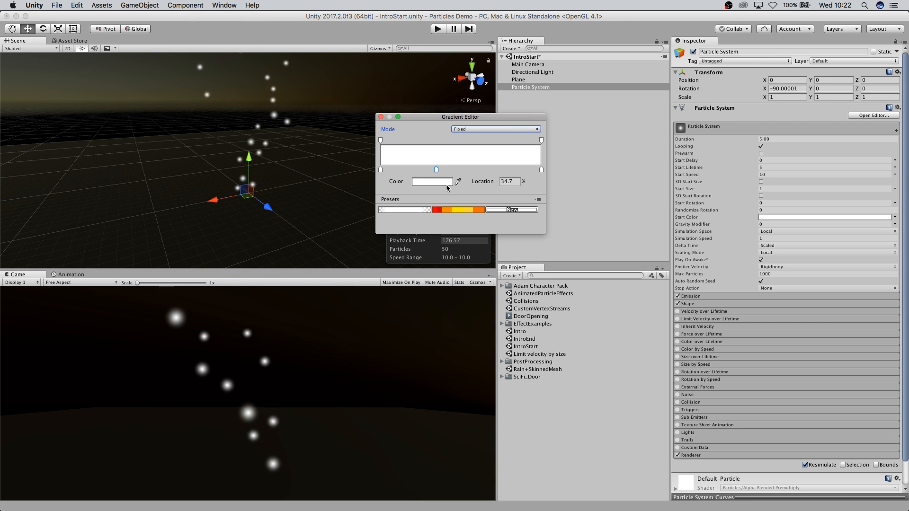
click(468, 211)
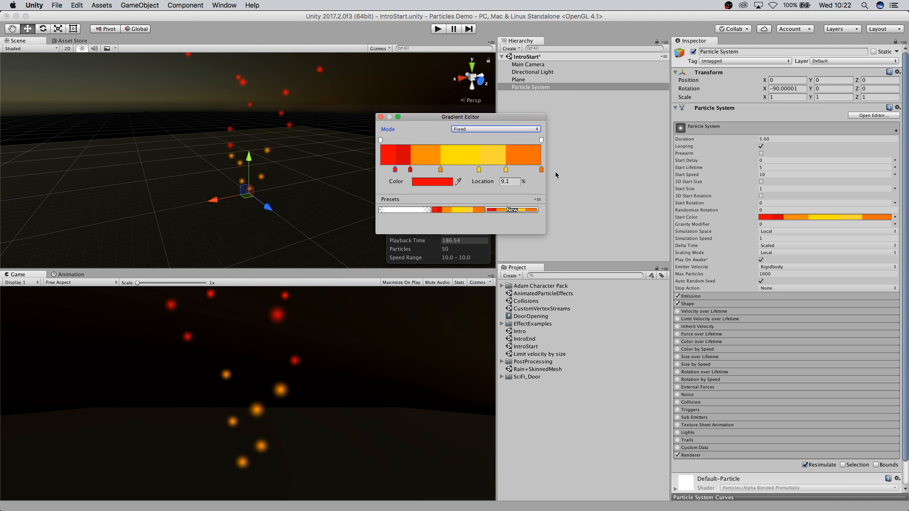
click(381, 116)
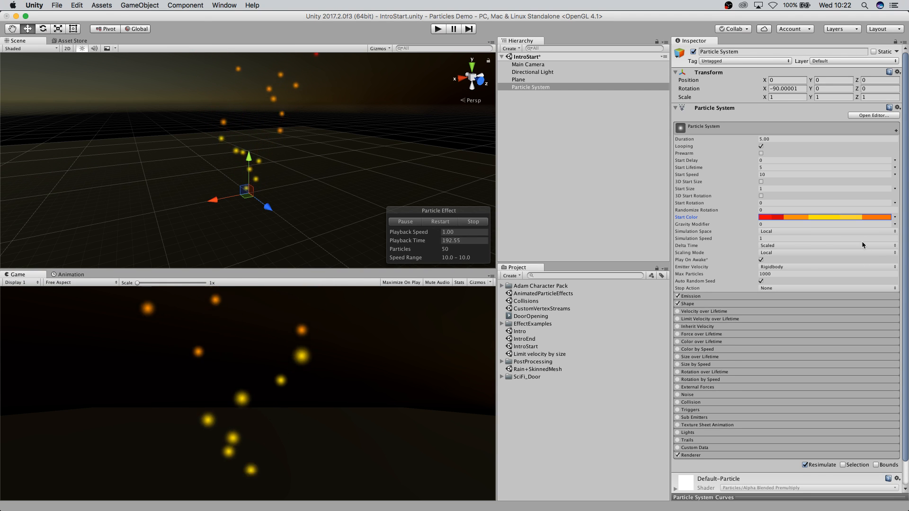
Set the Gravity Modifier to 0.2 and expand the Emission module.
scroll(828, 244, down, 3)
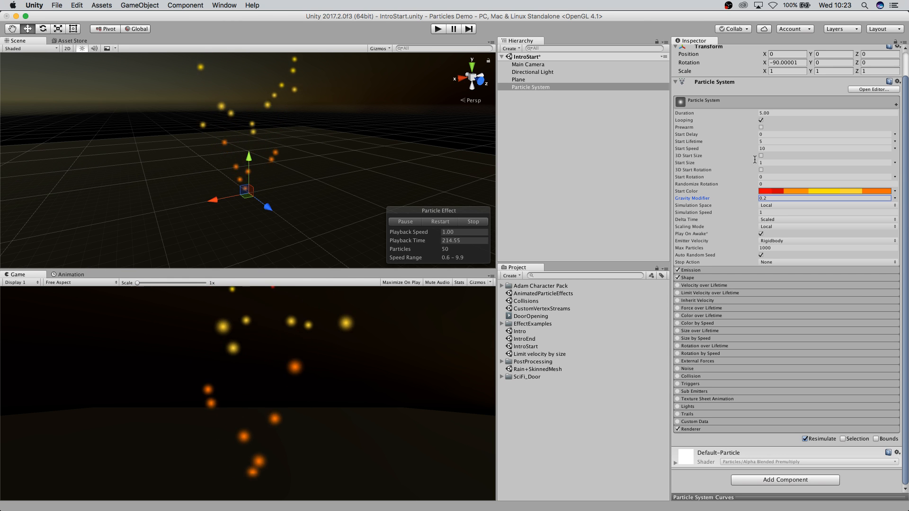
middle_drag(330, 206, 297, 216)
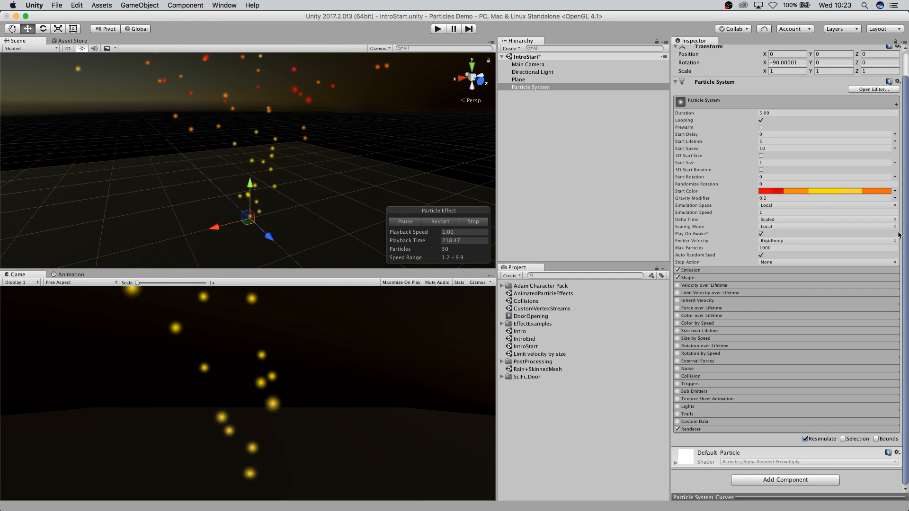
click(714, 269)
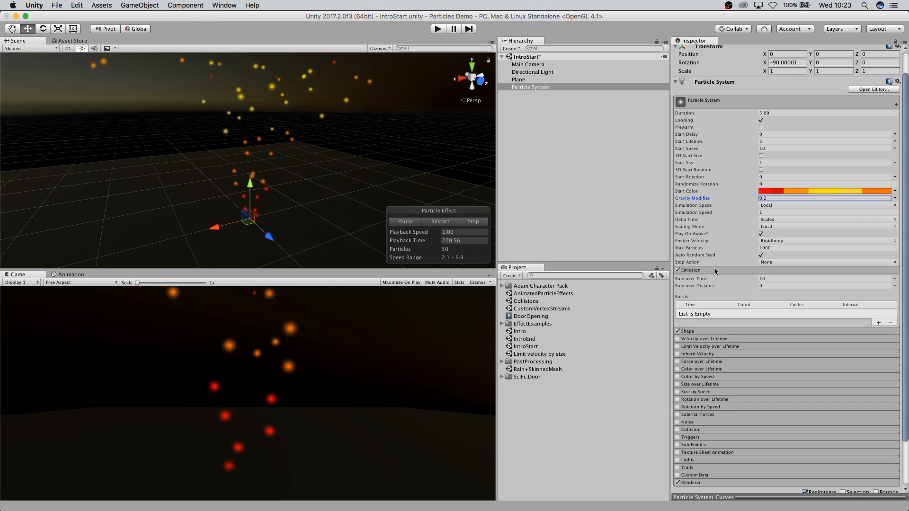
Set the Emission module's Rate over Time to 3.
scroll(717, 203, down, 2)
scroll(734, 255, down, 1)
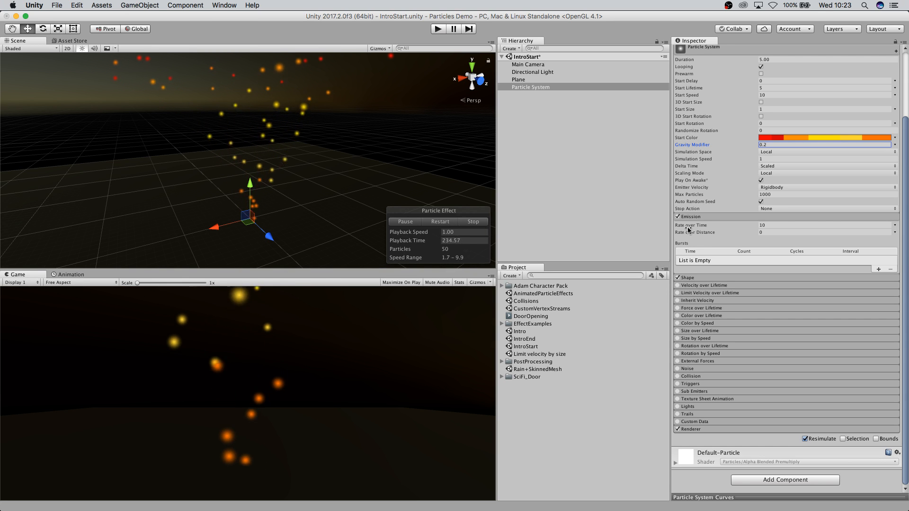
click(782, 224)
text(3)
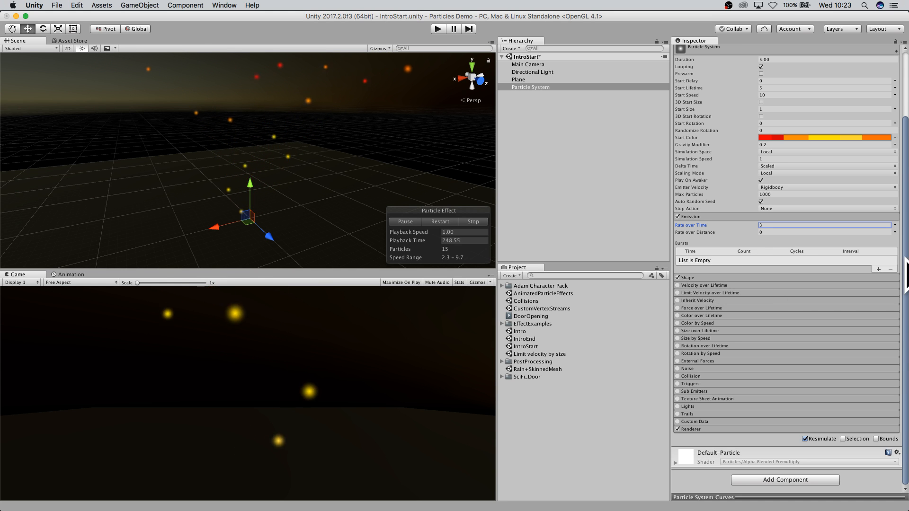
Add several bursts with a count of 30 to the Emission module, then remove them all again.
click(879, 269)
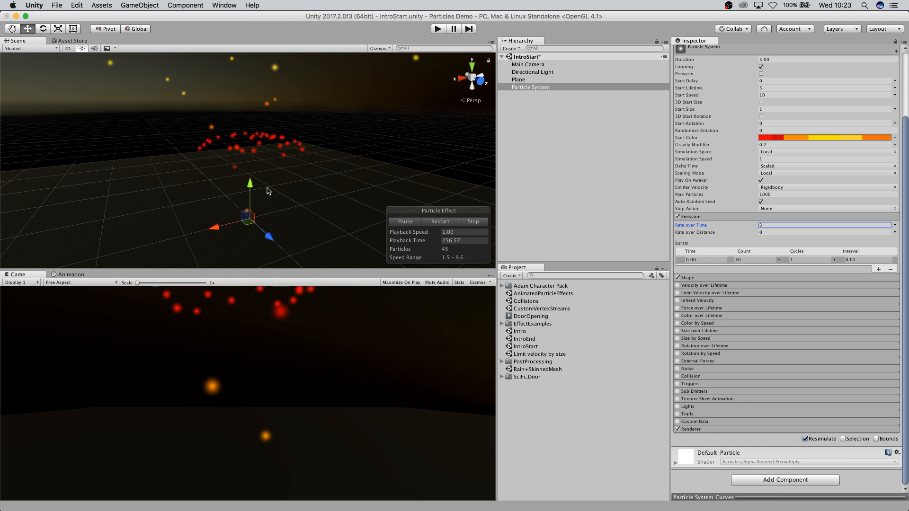
click(744, 259)
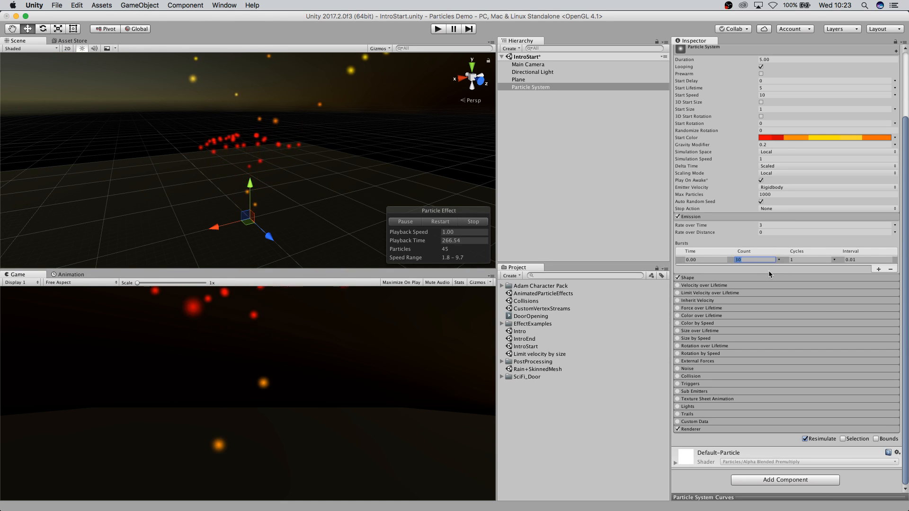
click(878, 269)
click(878, 277)
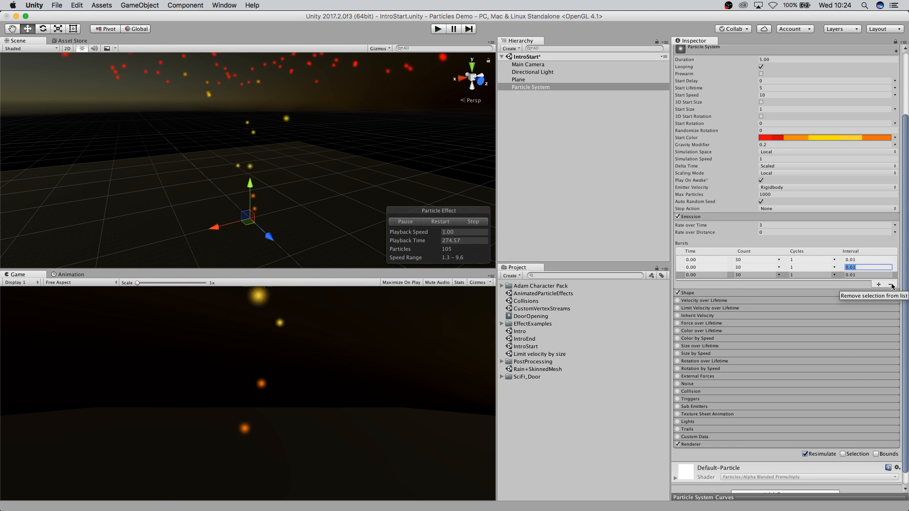
click(892, 286)
click(892, 278)
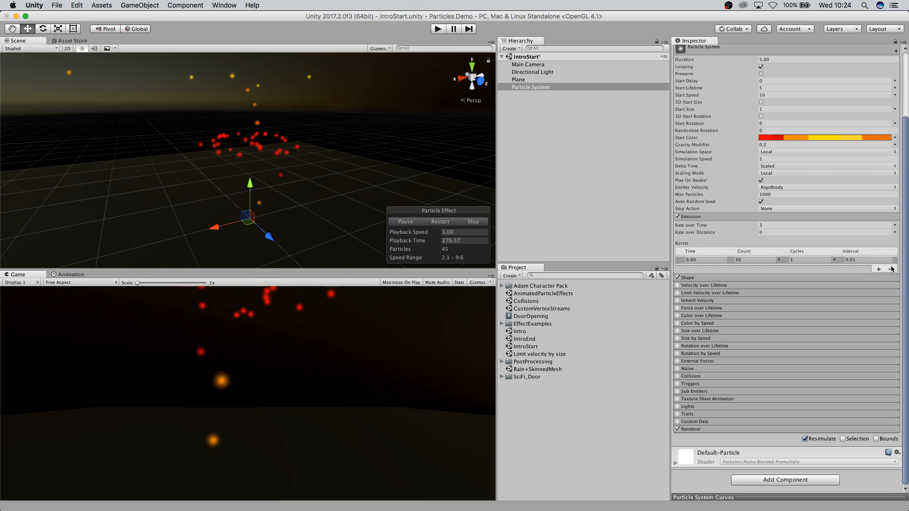
click(892, 269)
Turn the particle system's Looping option off and back on.
scroll(862, 244, up, 5)
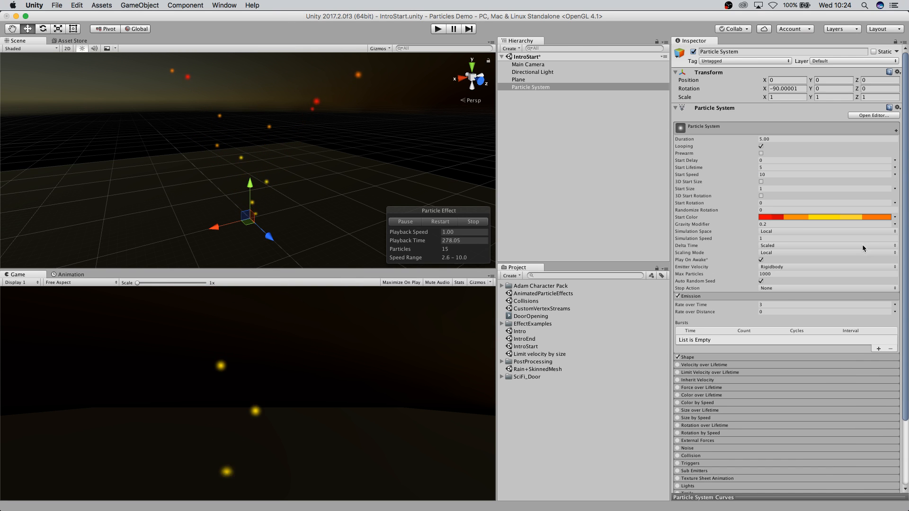
click(760, 147)
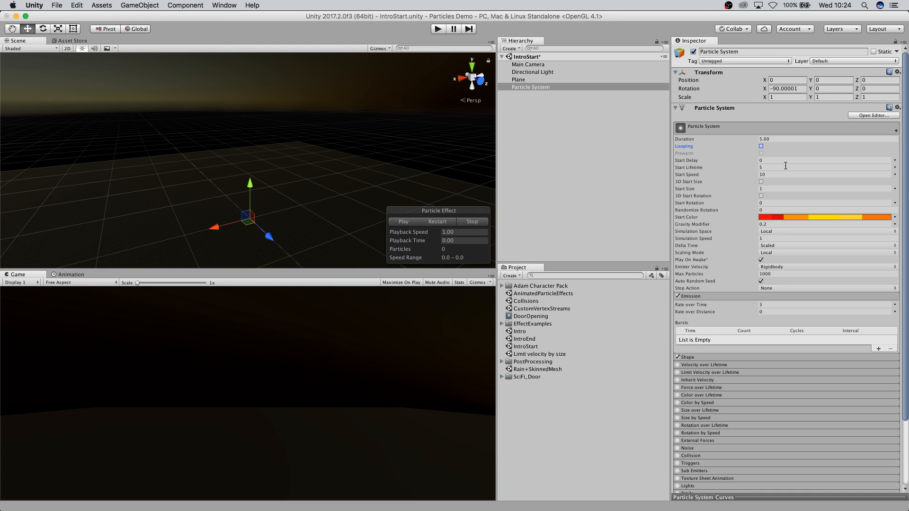
click(761, 147)
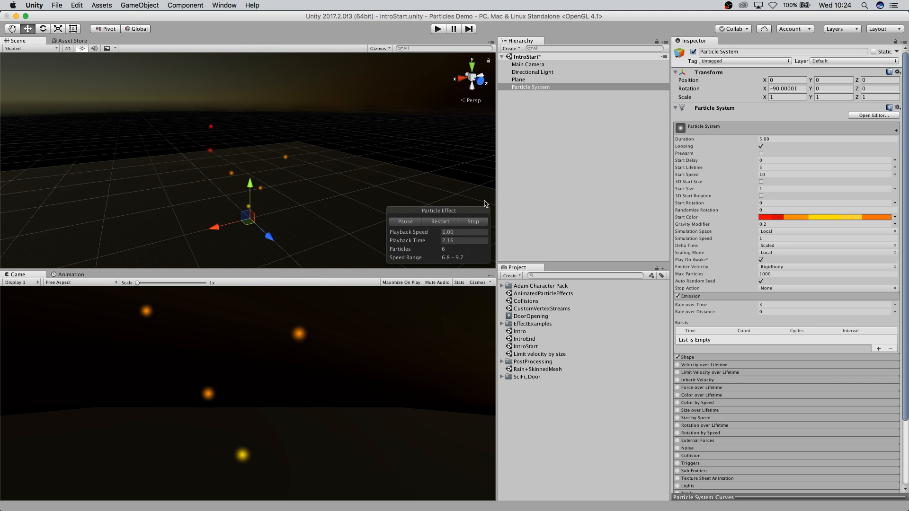
Expand the Shape module and change the emitter shape to Sphere.
scroll(776, 265, down, 5)
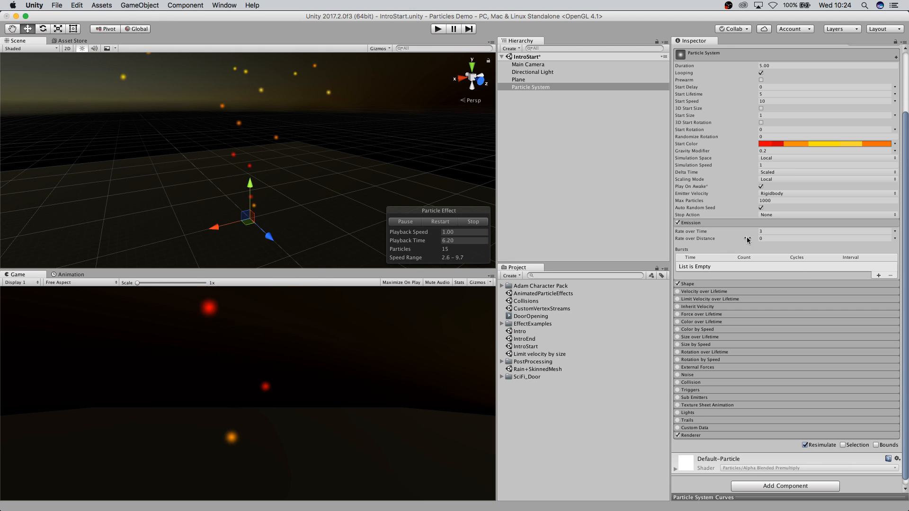
click(746, 284)
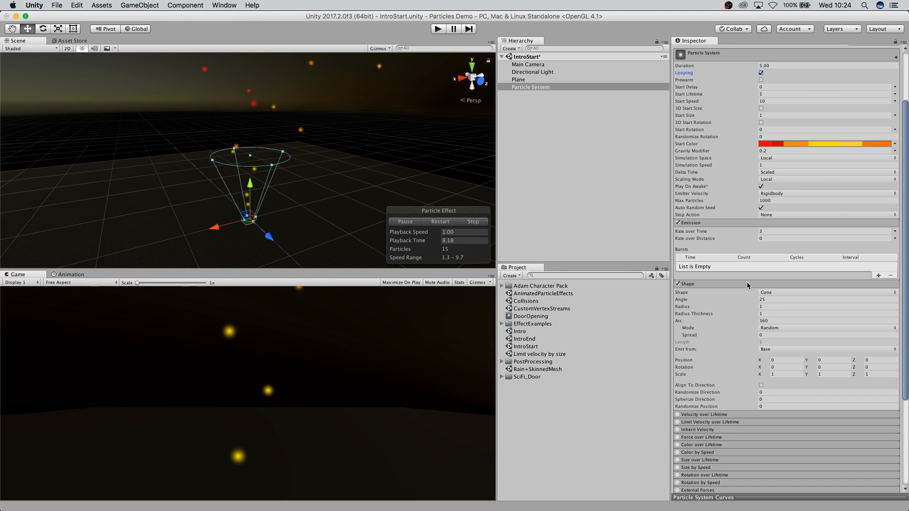
scroll(746, 284, down, 1)
scroll(746, 282, down, 3)
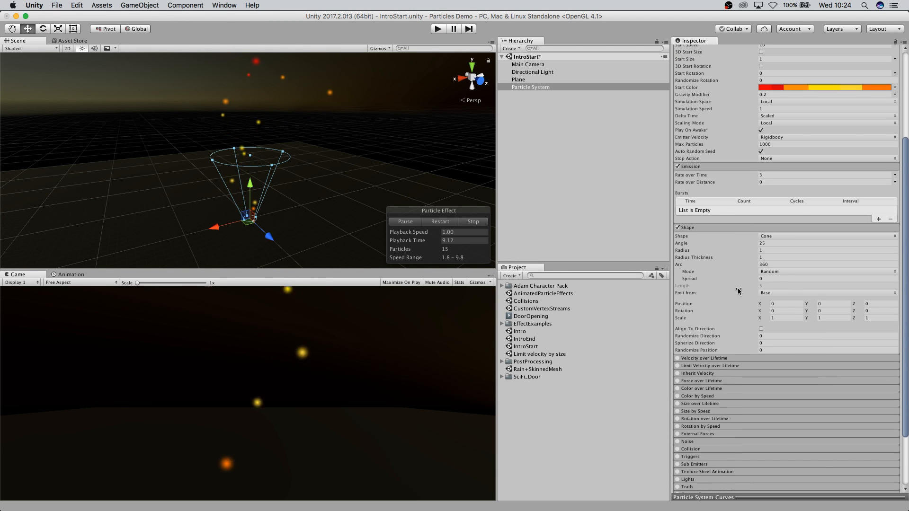
click(788, 236)
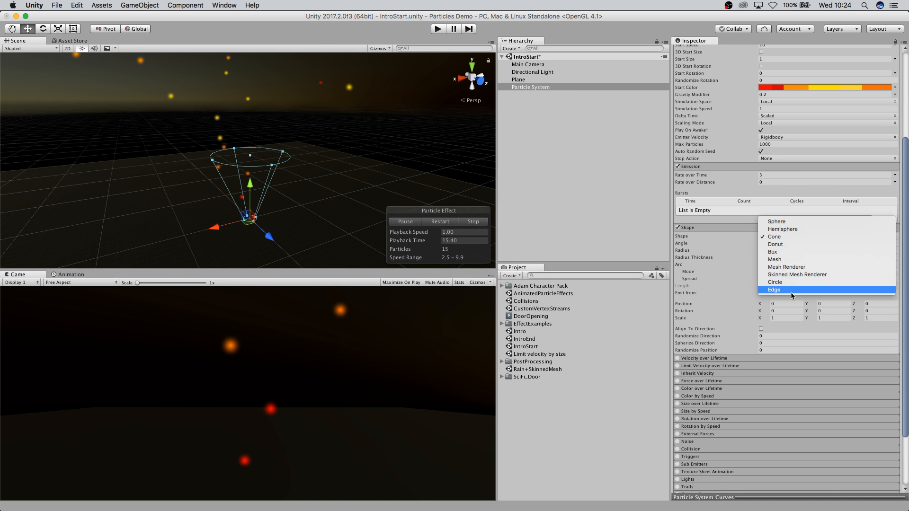
click(781, 222)
Switch the Shape module's emitter shape back to Cone.
scroll(347, 191, up, 4)
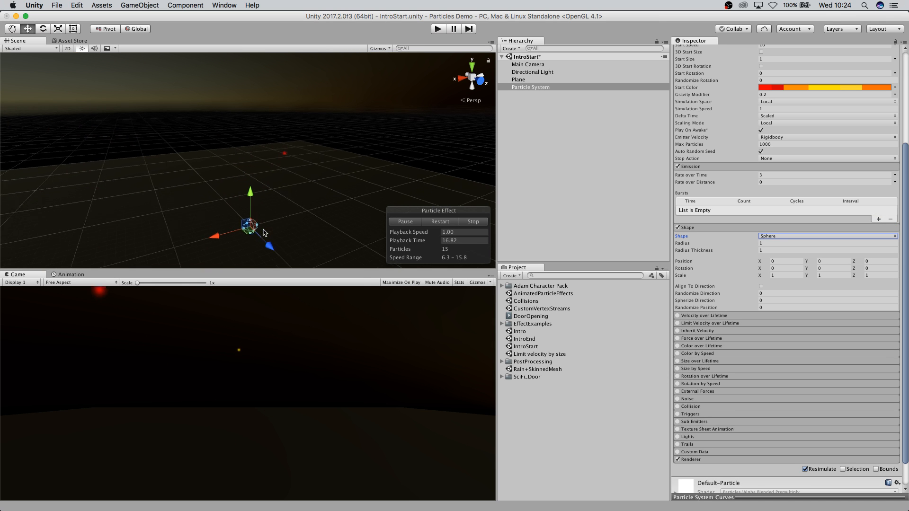
middle_drag(311, 221, 313, 166)
click(787, 235)
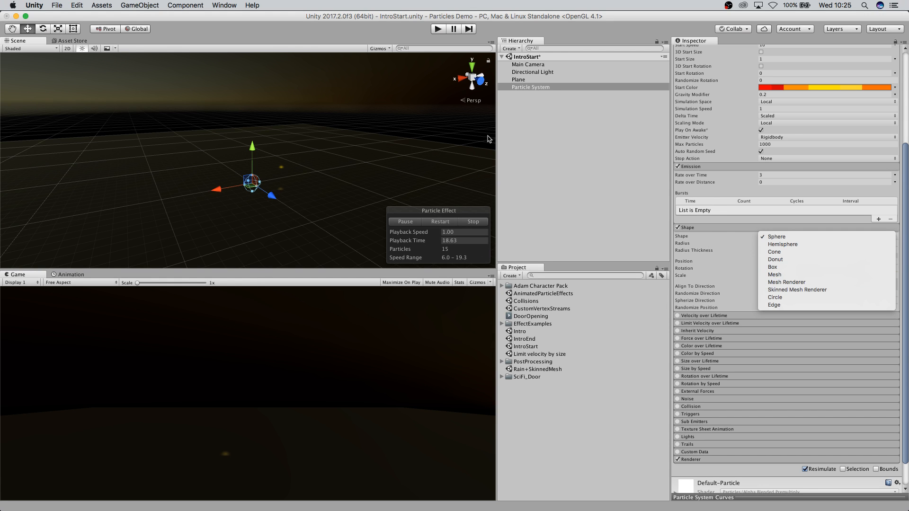
click(702, 228)
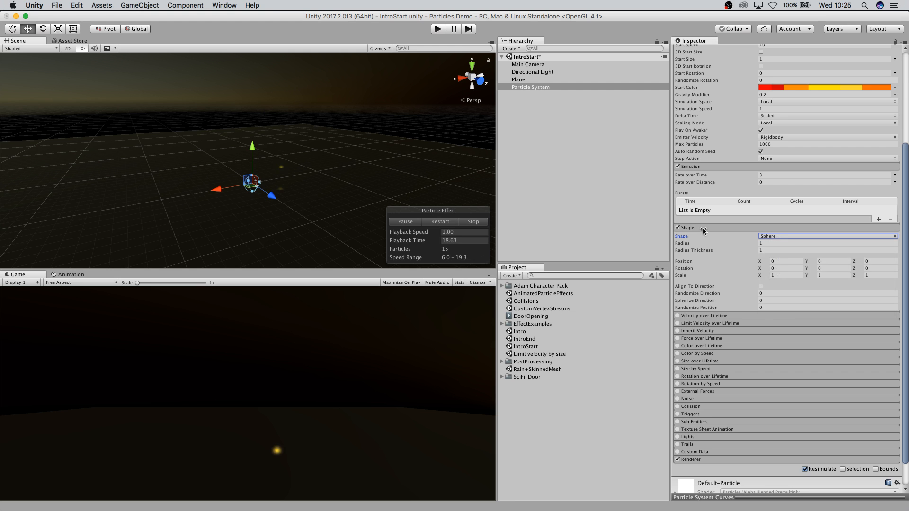
click(785, 235)
click(779, 252)
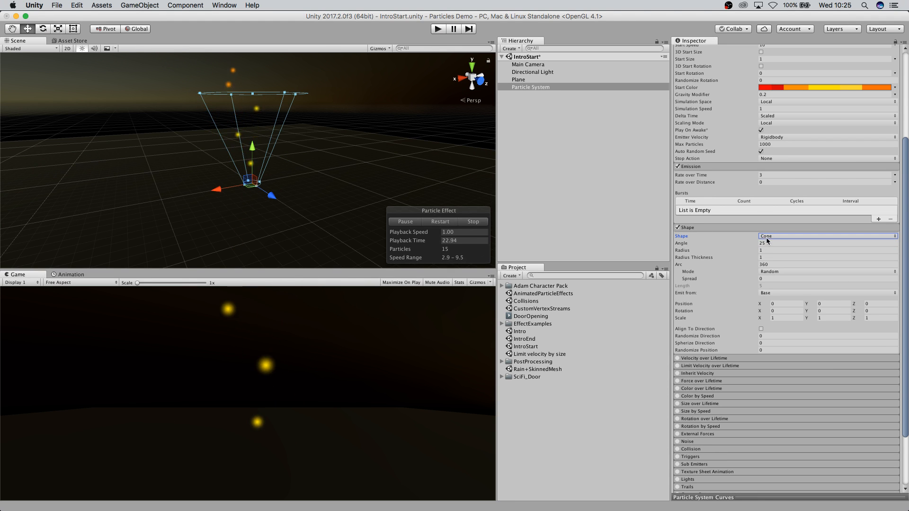
Try the Donut emitter shape, then set the shape back to Cone.
click(765, 238)
click(782, 245)
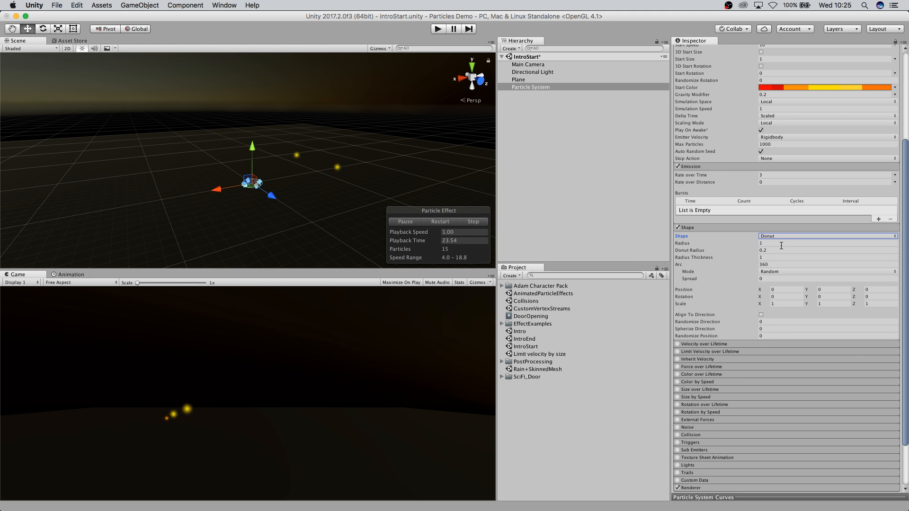
click(779, 237)
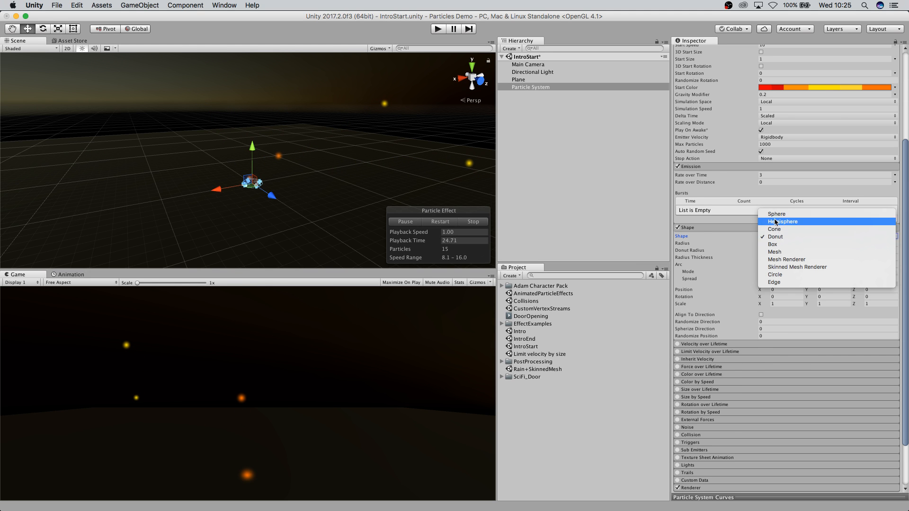
click(780, 229)
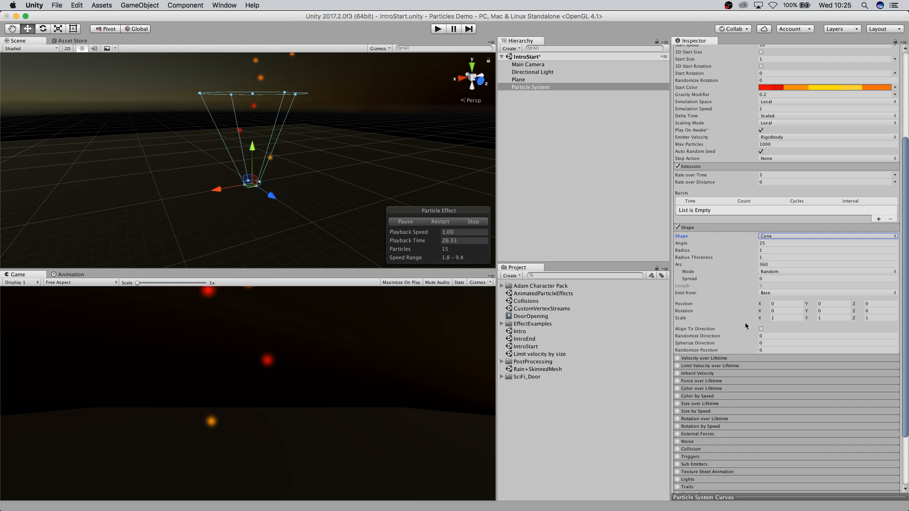
Expand the Renderer module to examine its settings.
scroll(751, 325, down, 5)
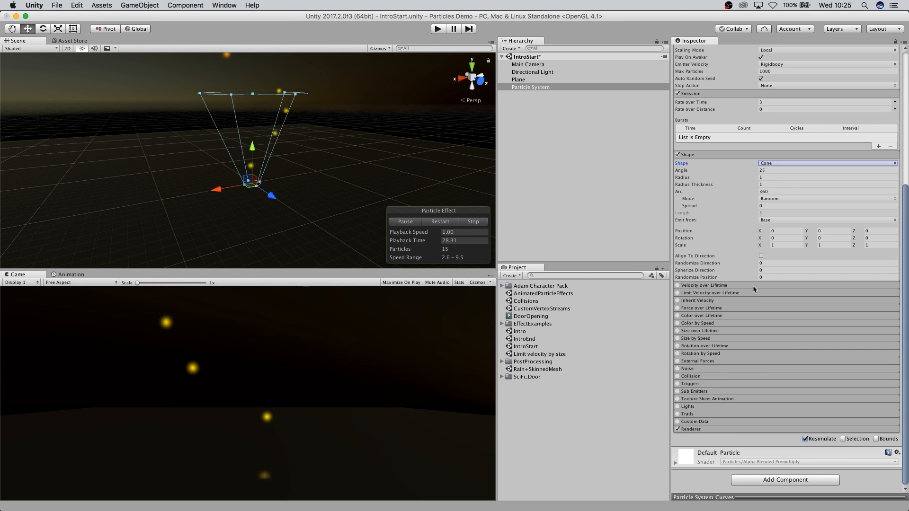
click(694, 429)
scroll(817, 295, down, 10)
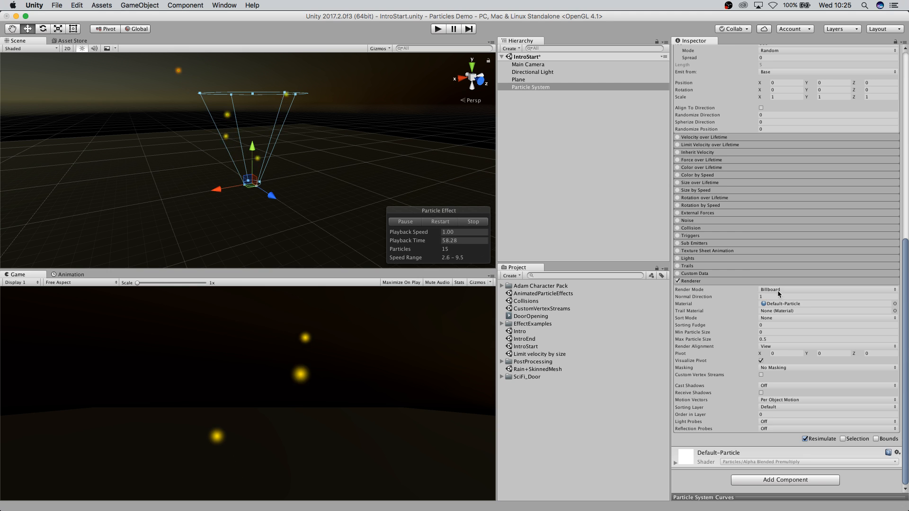
Set the Renderer's render mode to Stretched Billboard.
click(795, 289)
click(798, 299)
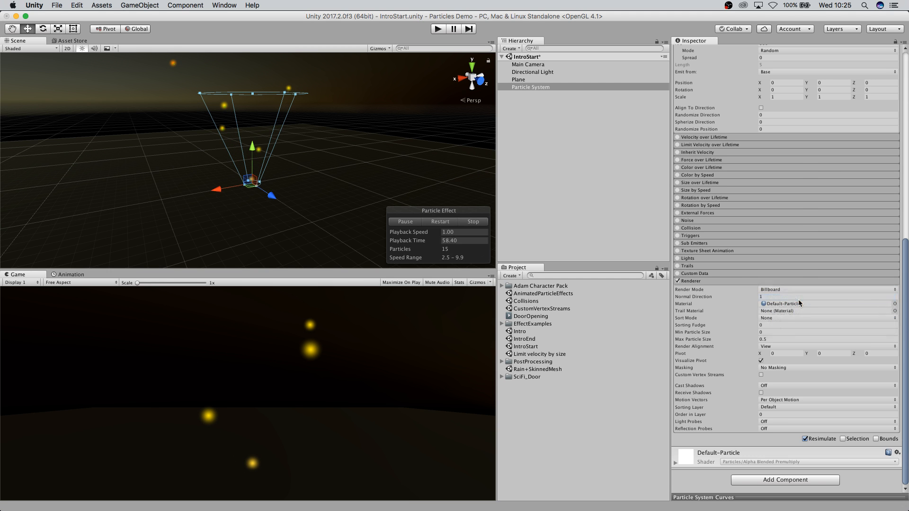
scroll(287, 174, down, 5)
middle_drag(297, 187, 294, 155)
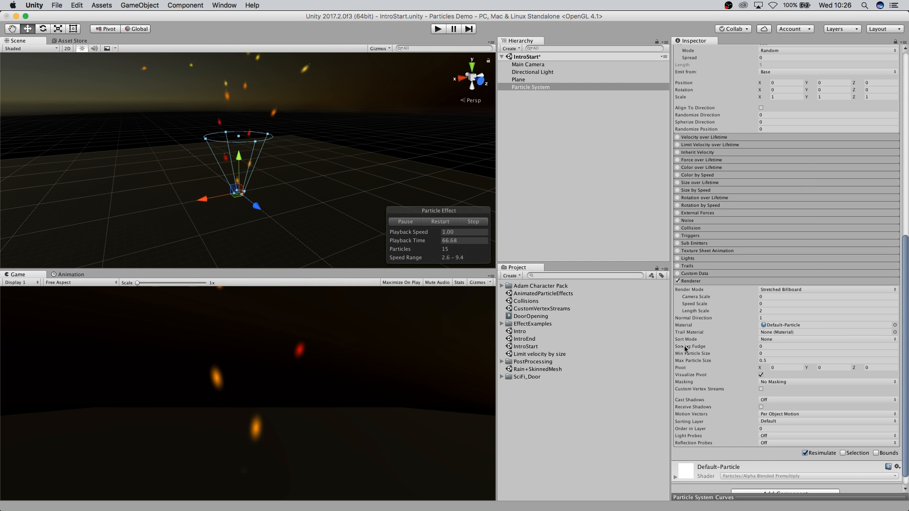
scroll(734, 324, up, 10)
scroll(734, 323, down, 7)
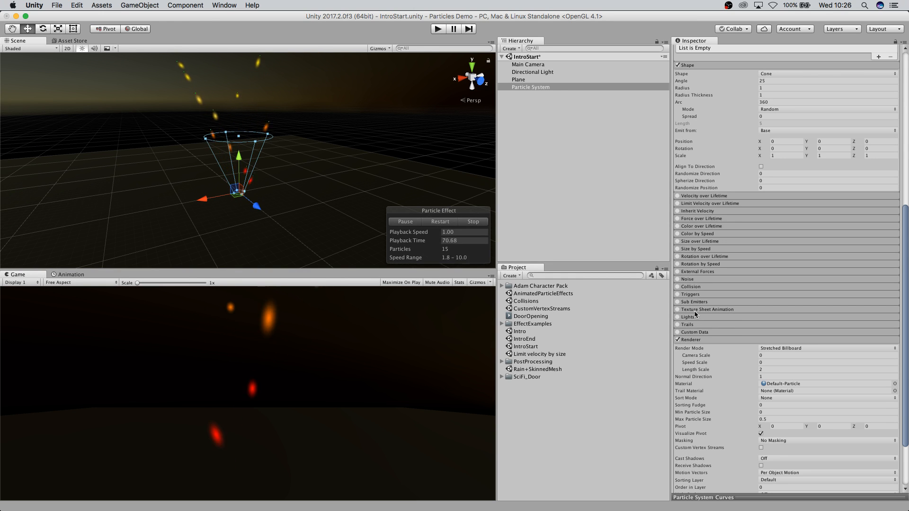
Duplicate the Particle System and move the copy up and aside to about X -6.77, Y 4.58.
click(502, 129)
click(522, 88)
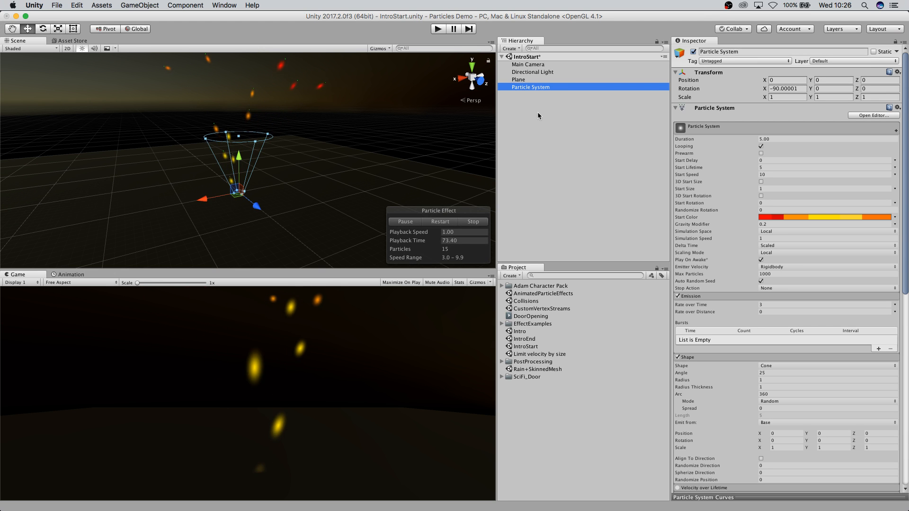
key(super+d)
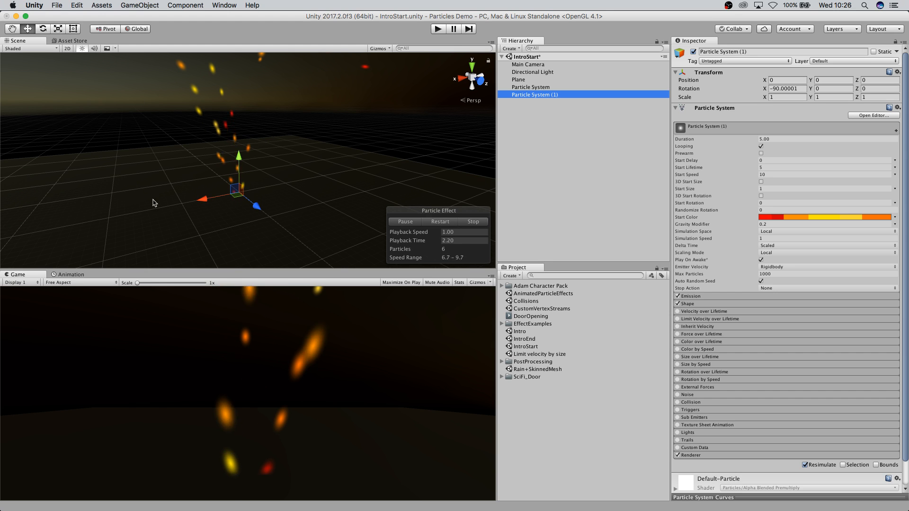
drag(235, 190, 270, 159)
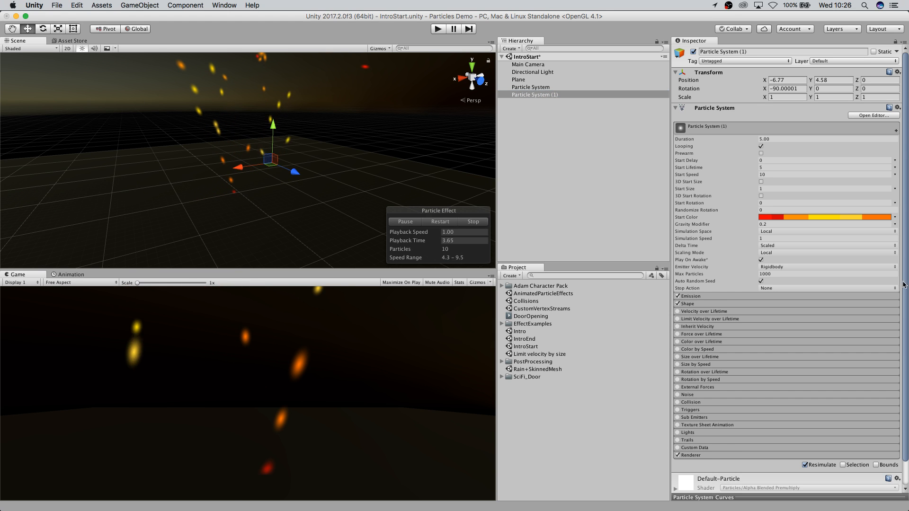
Set the copy's emission Rate over Time to 0 and add a single burst of 5 particles.
click(709, 295)
click(776, 305)
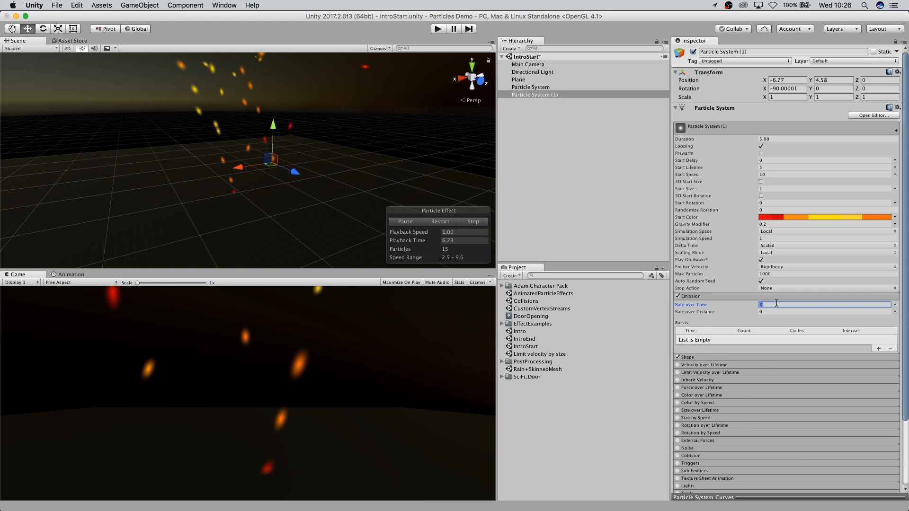
click(878, 349)
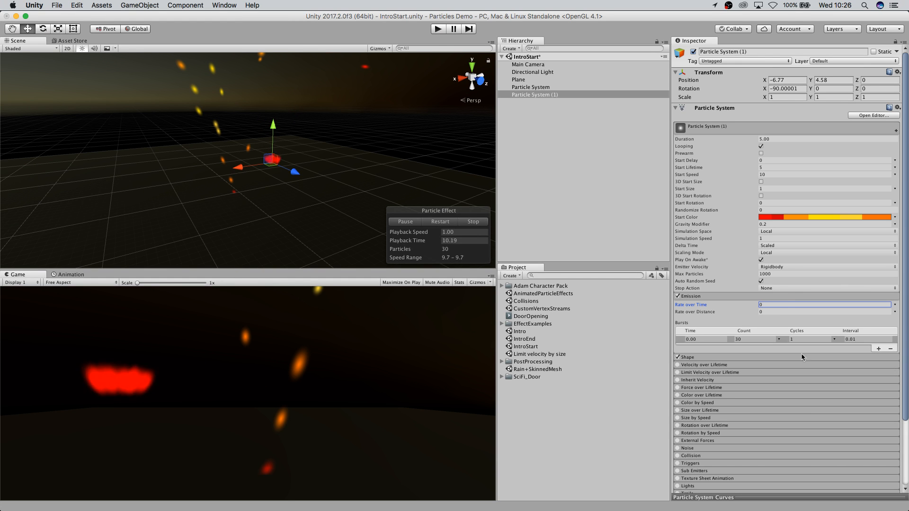
click(754, 338)
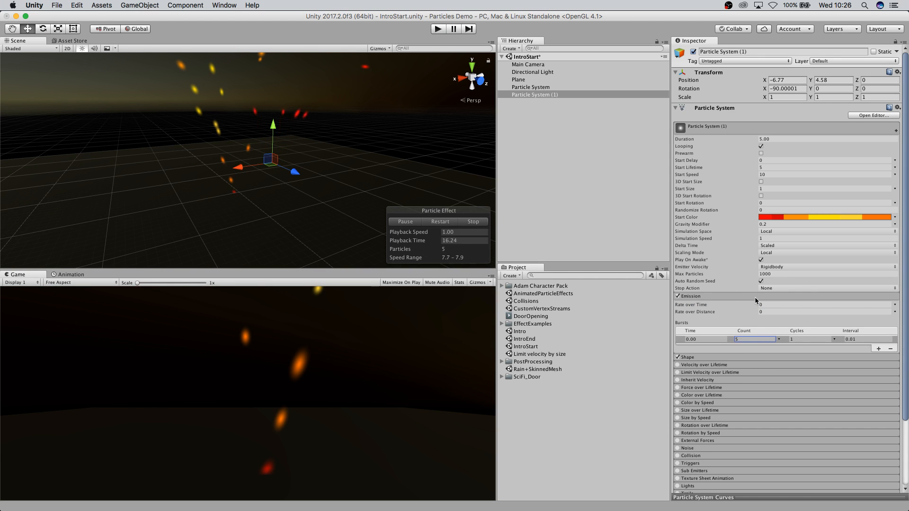
Change the copy's Shape module emitter shape to Sphere.
scroll(699, 335, down, 3)
click(698, 310)
click(802, 318)
click(797, 305)
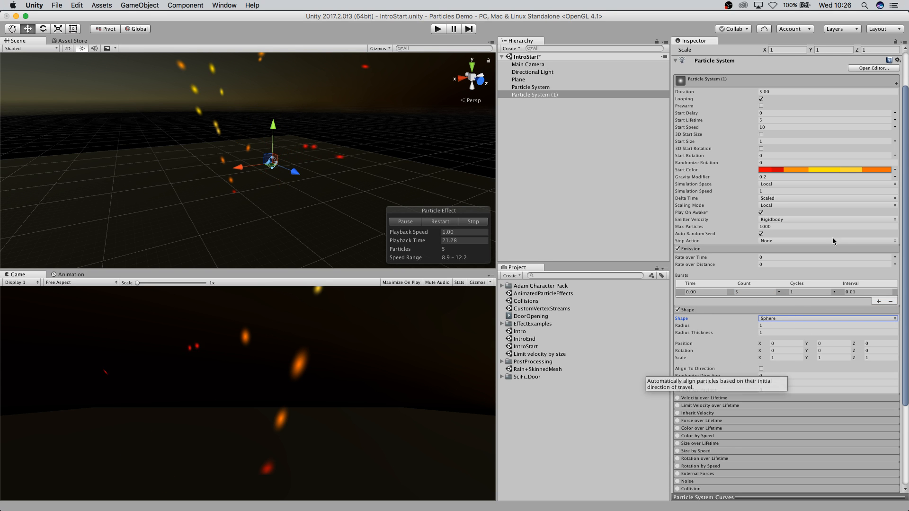
Select the original Particle System, enable its Sub Emitters module and set the trigger to Death.
click(530, 88)
scroll(689, 284, down, 10)
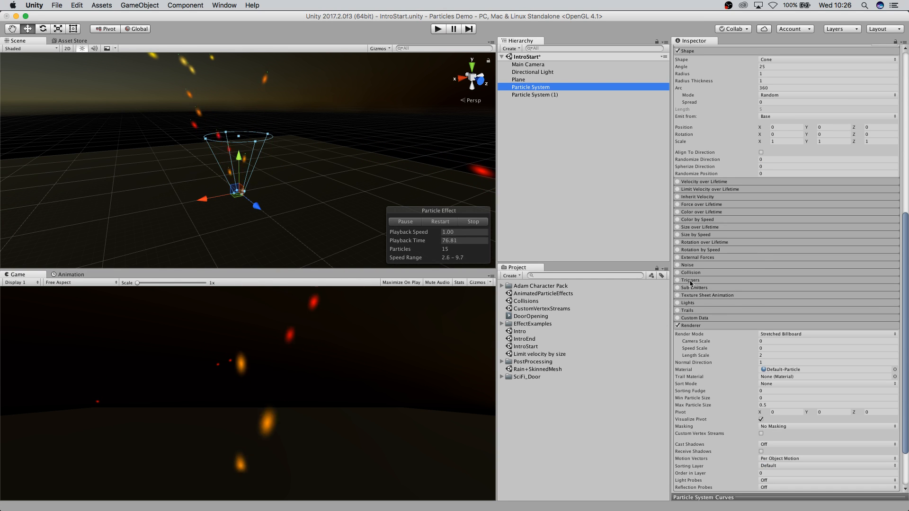
scroll(684, 332, up, 5)
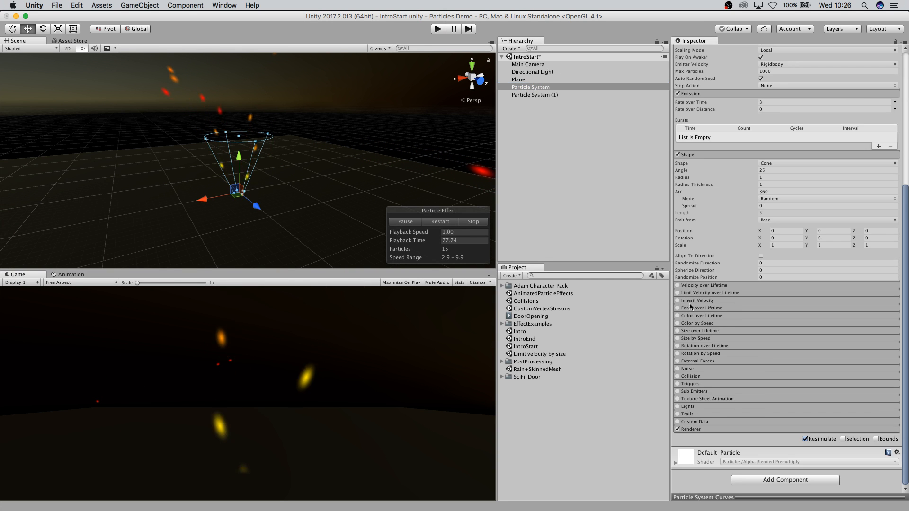
click(678, 391)
scroll(744, 444, down, 1)
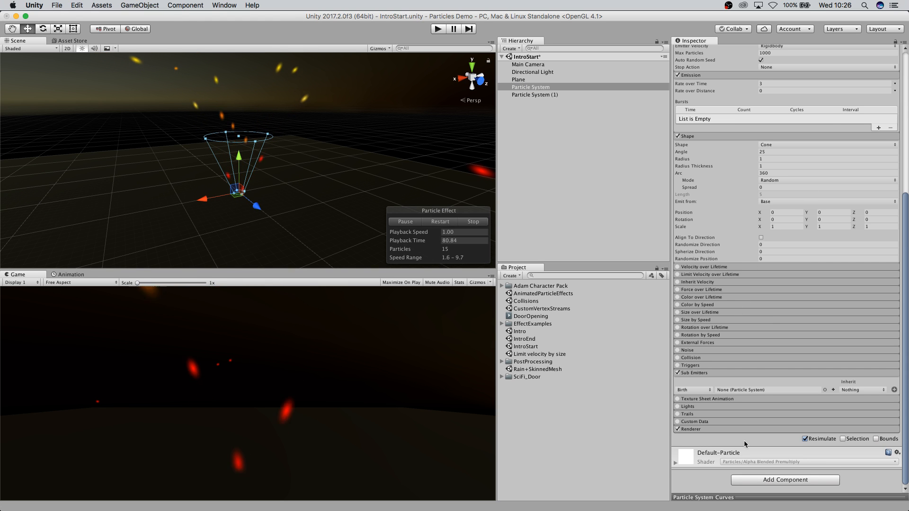
click(709, 390)
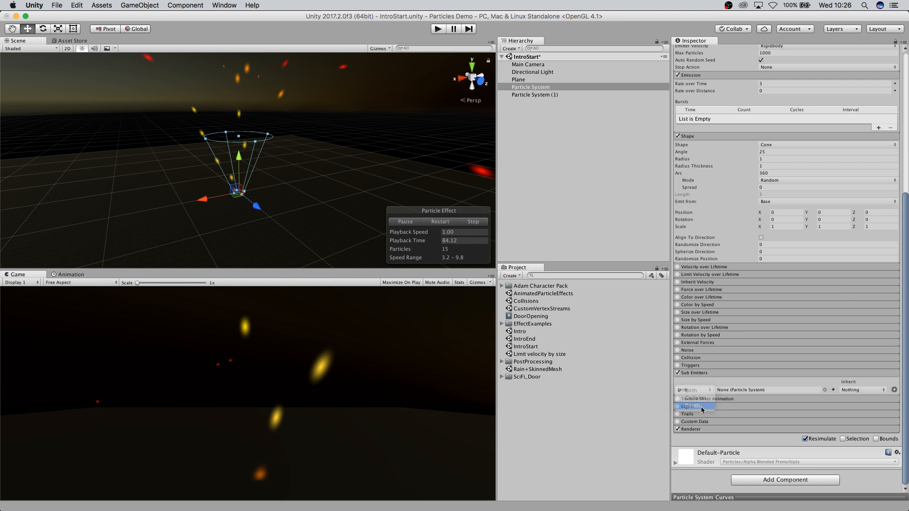
click(701, 406)
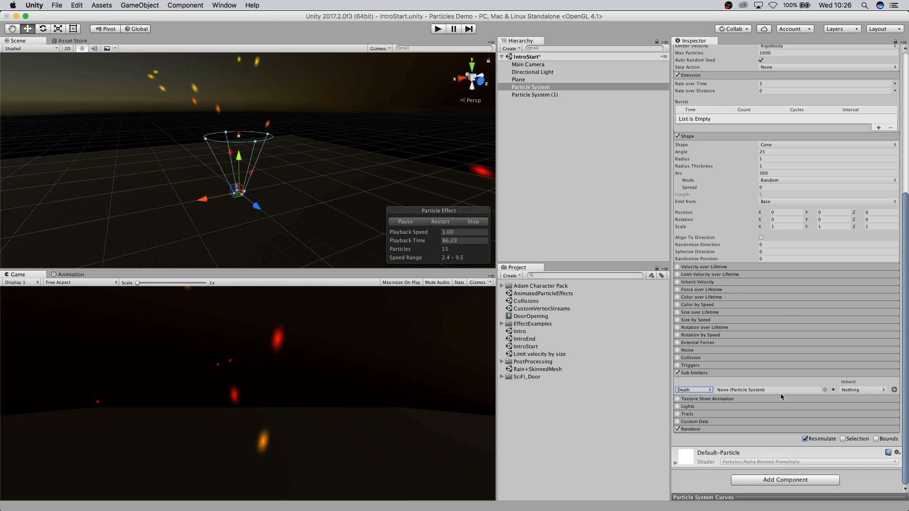
Assign Particle System (1) as the Death sub-emitter and accept reparenting it under the original.
click(824, 389)
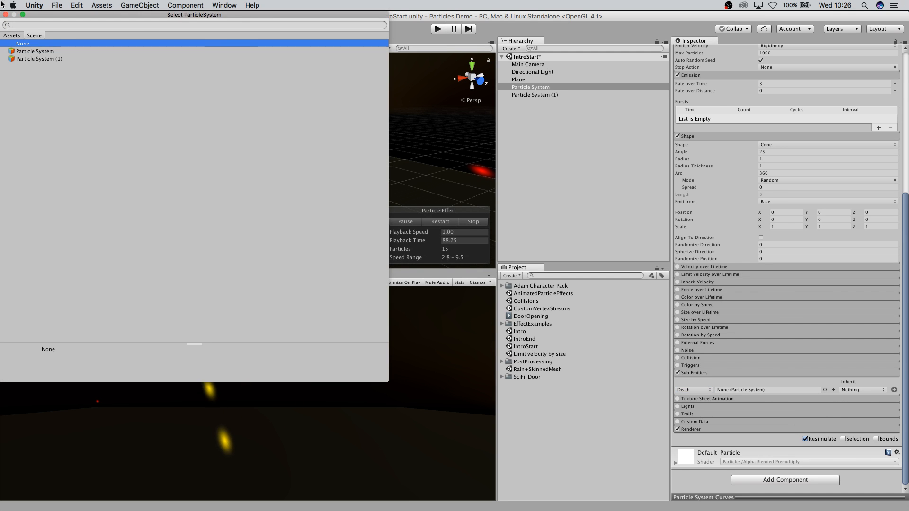
double_click(24, 59)
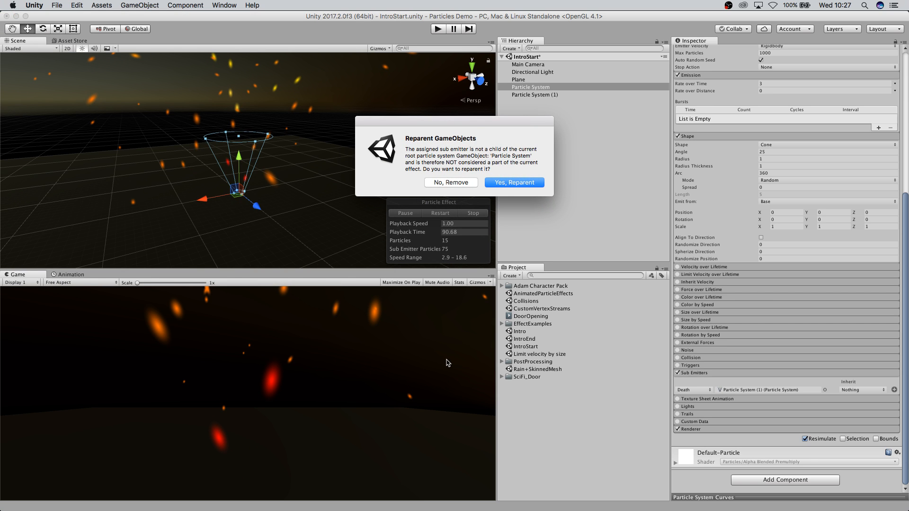
click(514, 182)
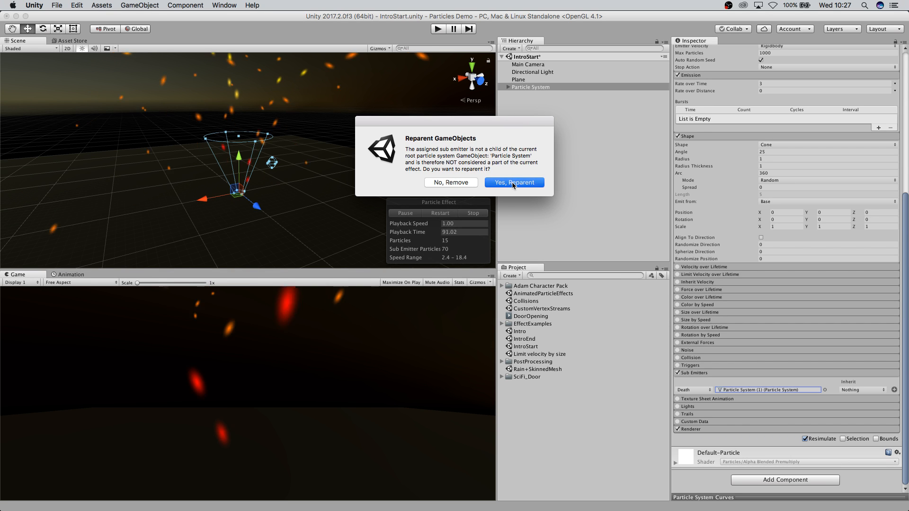
Select the child Particle System (1) and set its Start Color to plain white.
scroll(226, 207, down, 3)
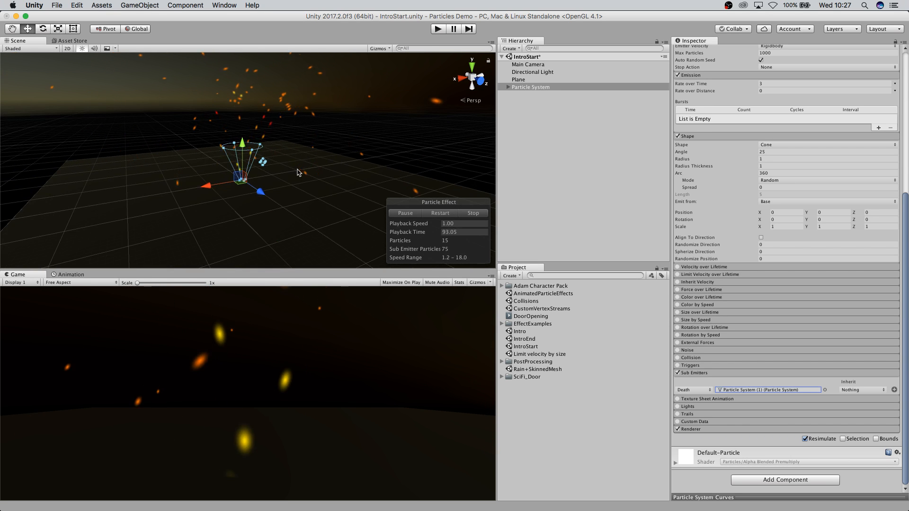
middle_drag(300, 173, 289, 205)
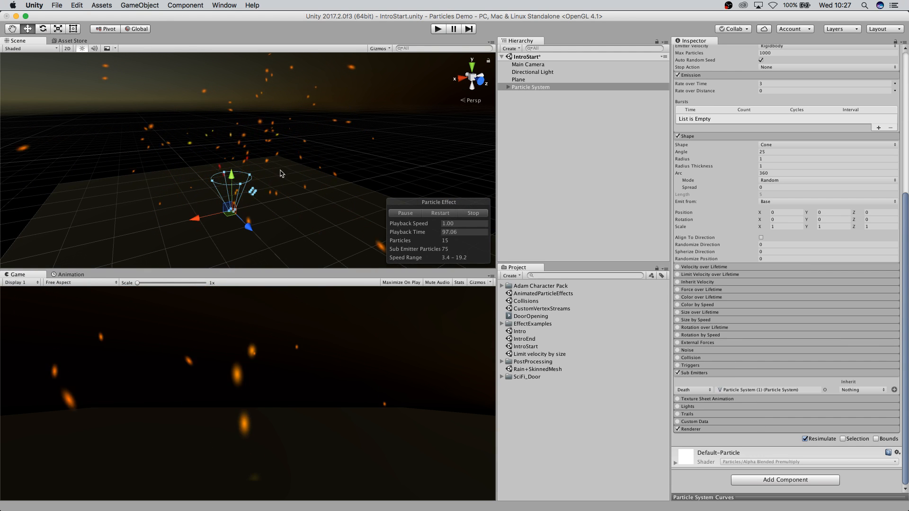
scroll(301, 247, up, 5)
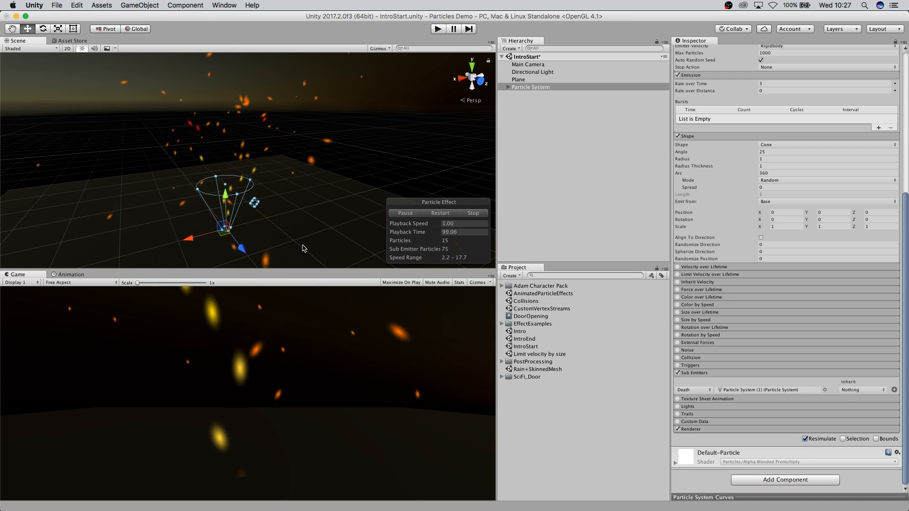
scroll(302, 248, down, 3)
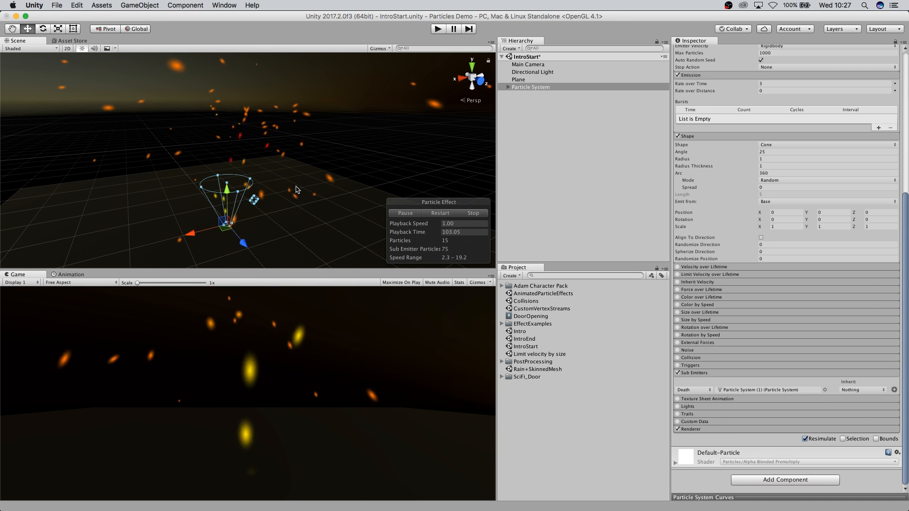
click(509, 87)
click(522, 95)
scroll(753, 244, up, 3)
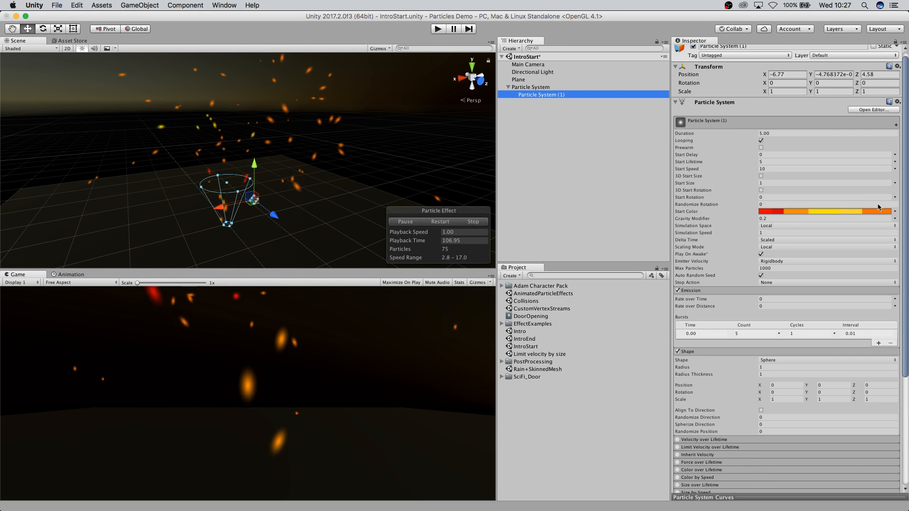
click(895, 211)
click(850, 220)
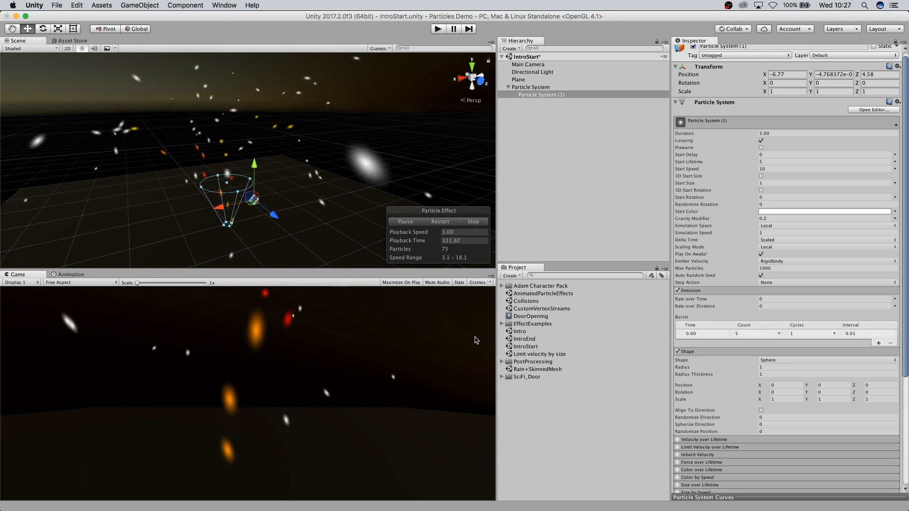
Turn off Looping on the child Particle System (1).
scroll(300, 169, down, 2)
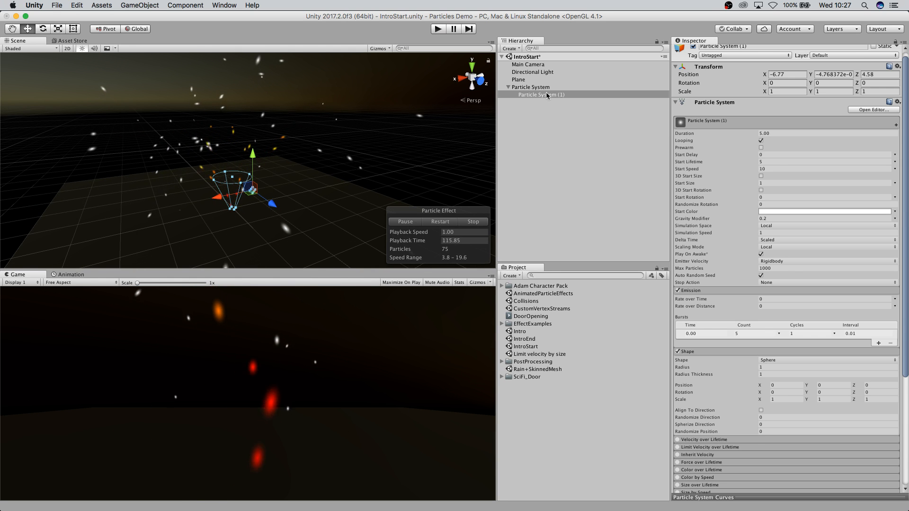
scroll(774, 300, down, 5)
scroll(774, 300, down, 1)
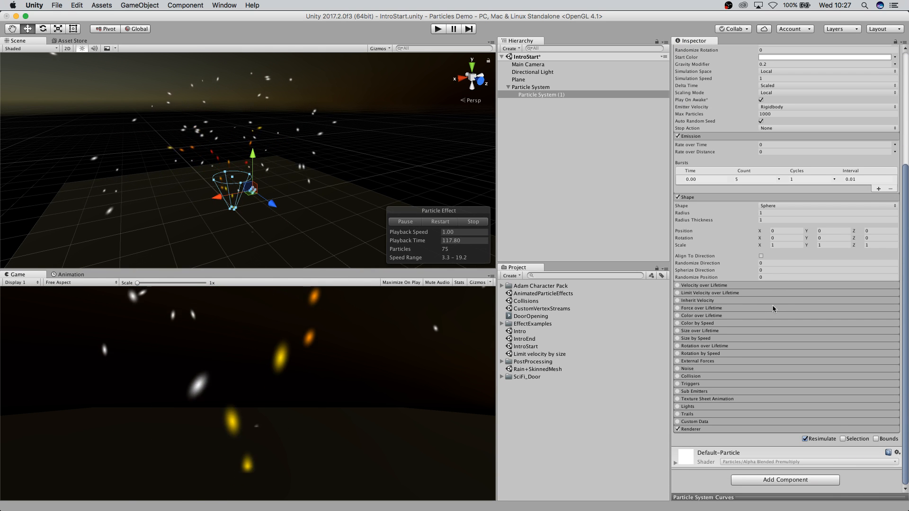
click(531, 88)
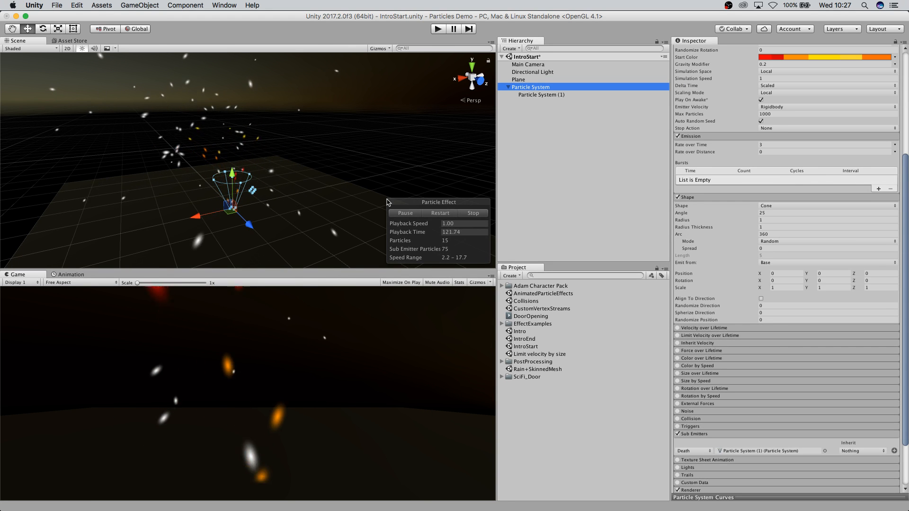
click(537, 96)
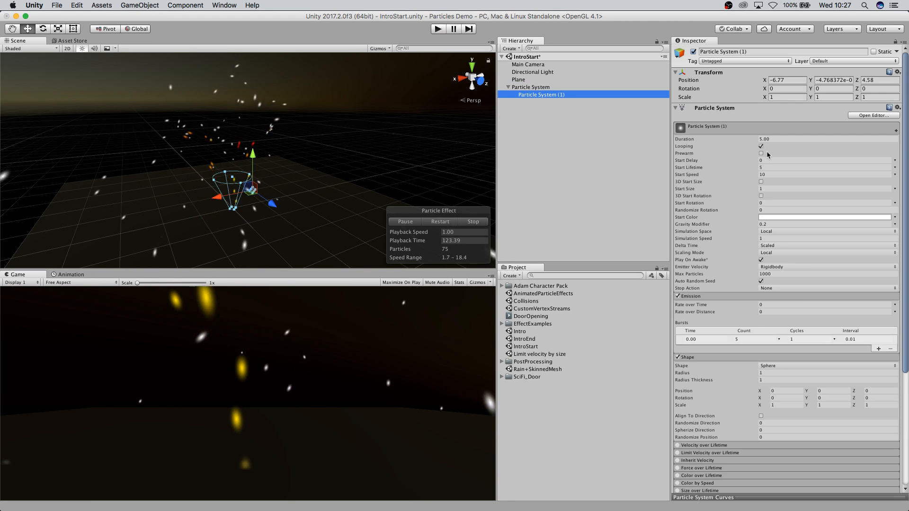
click(761, 146)
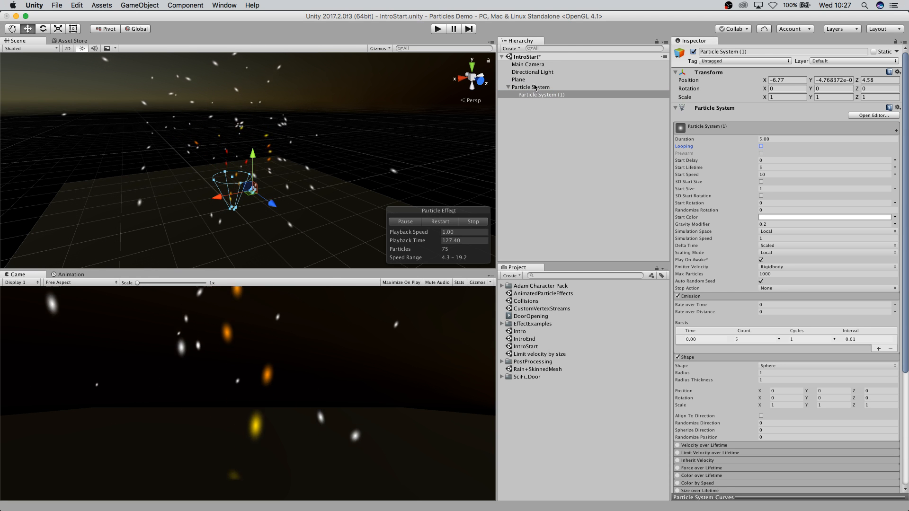
Set the original Particle System's Death sub-emitter to inherit Color.
click(532, 88)
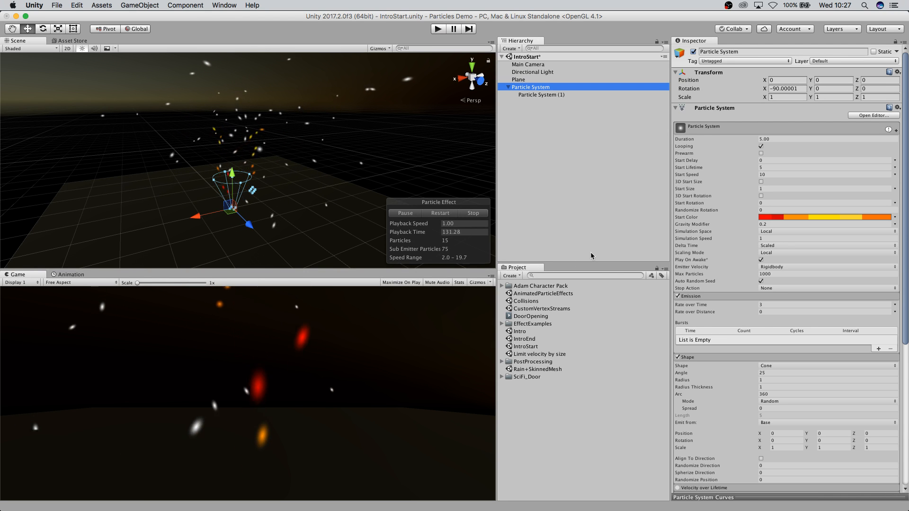
scroll(823, 321, down, 5)
click(699, 373)
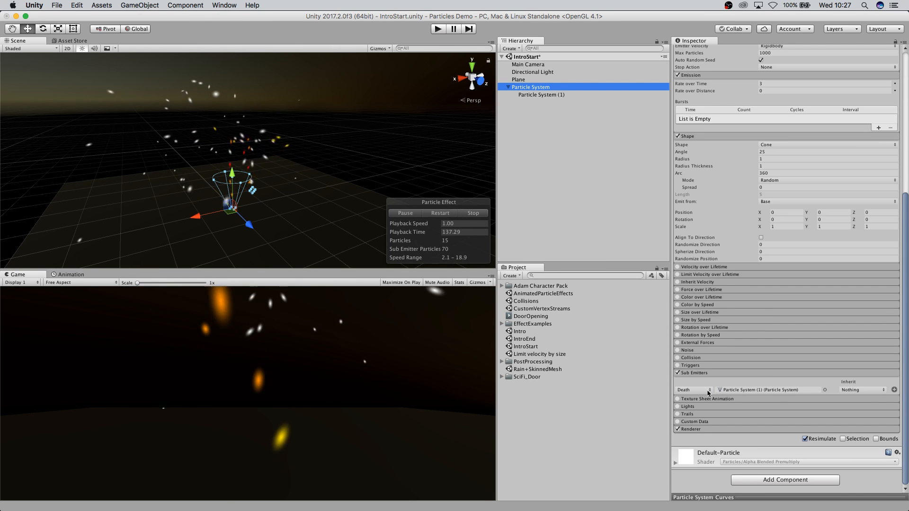
click(875, 390)
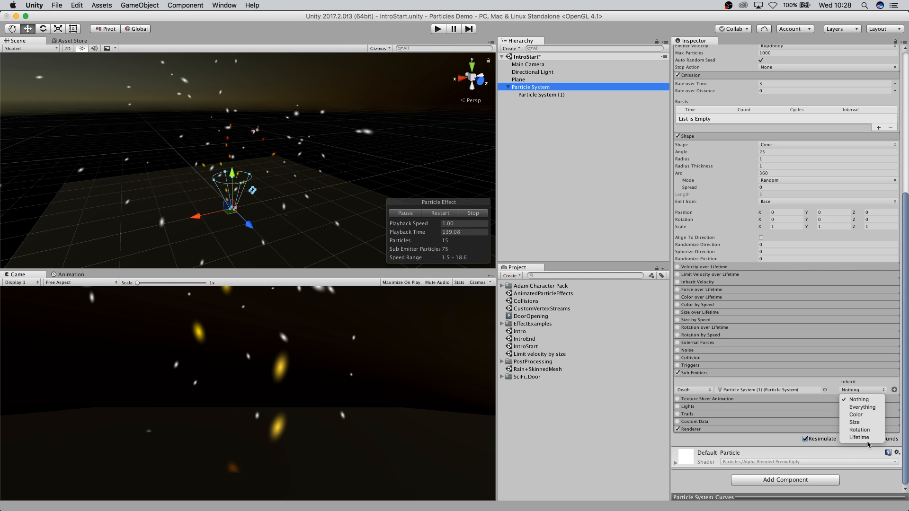
click(857, 415)
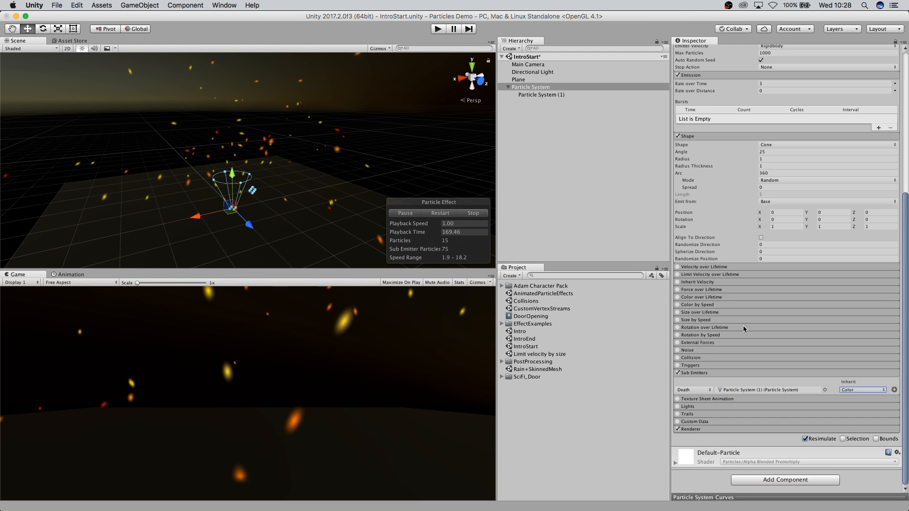
scroll(756, 331, up, 10)
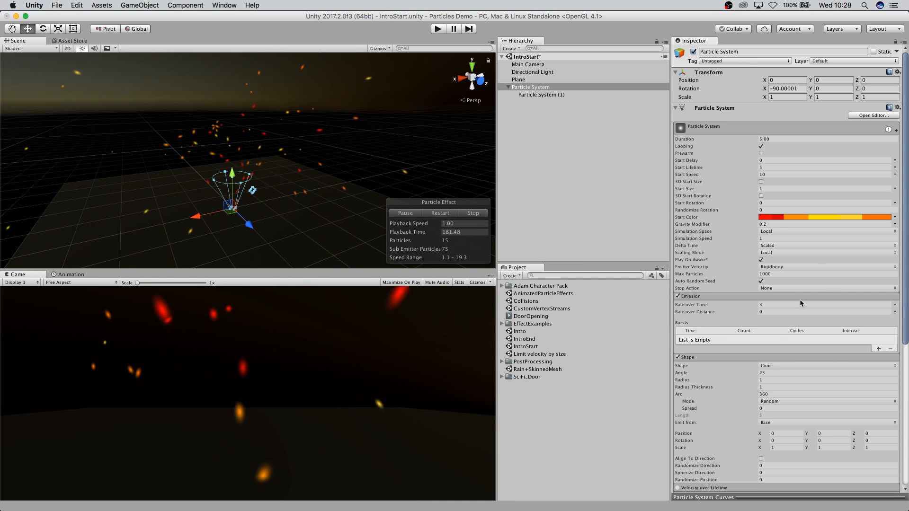
scroll(826, 282, down, 5)
click(723, 385)
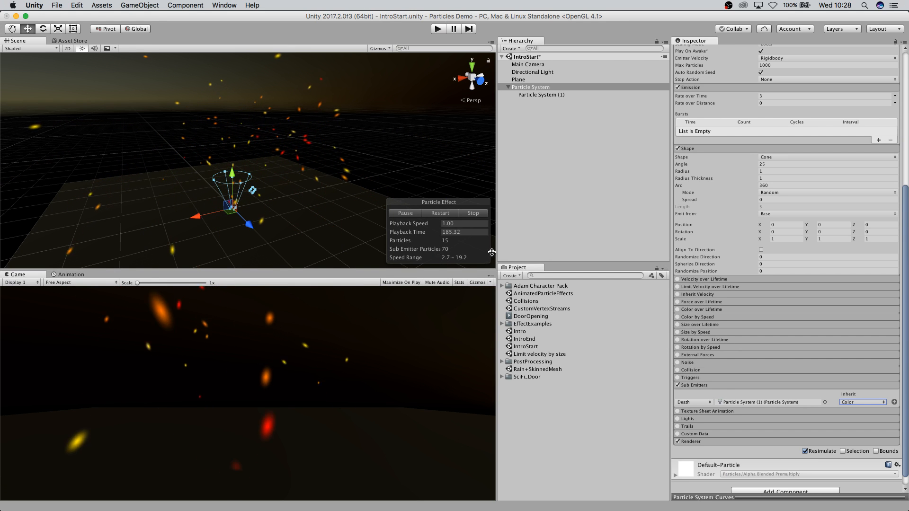
Expand and enable the Noise module on the original Particle System.
click(687, 364)
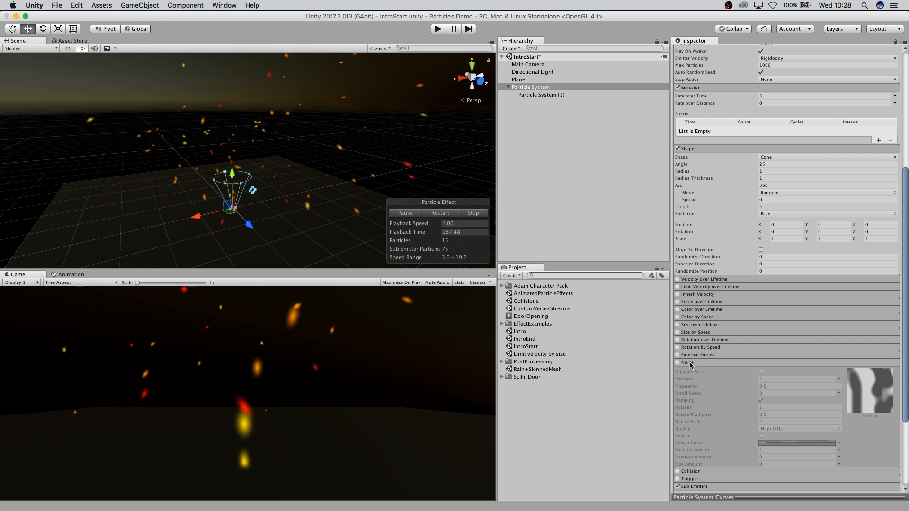
scroll(832, 367, down, 4)
click(677, 276)
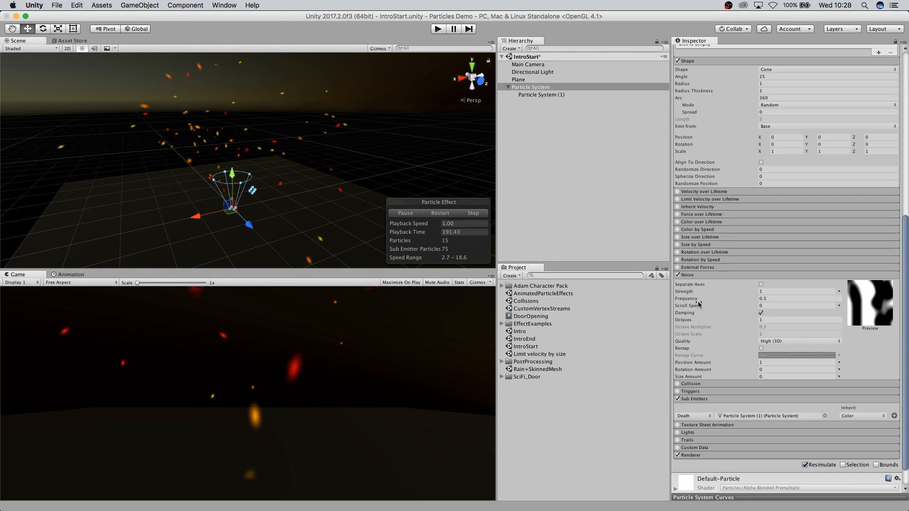
Inspect the child Particle System (1), then reselect the original Particle System and review its modules and scene preview.
click(535, 95)
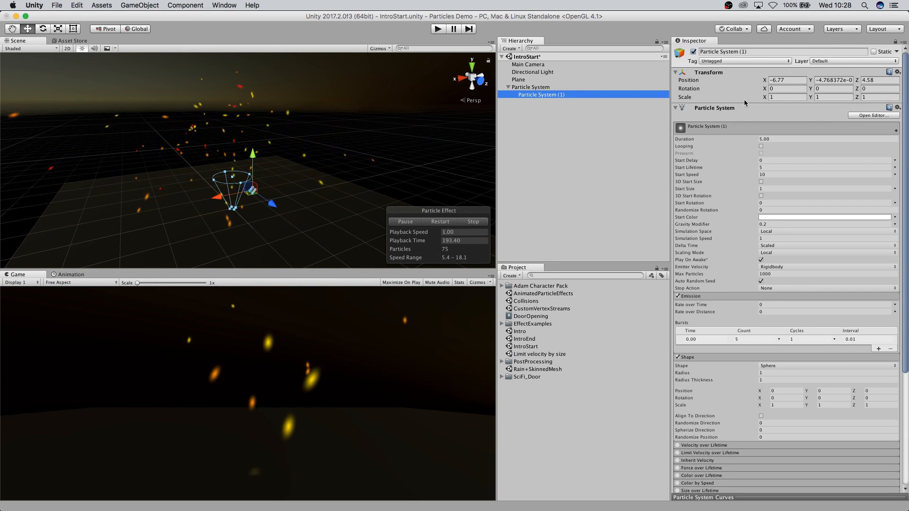
click(530, 87)
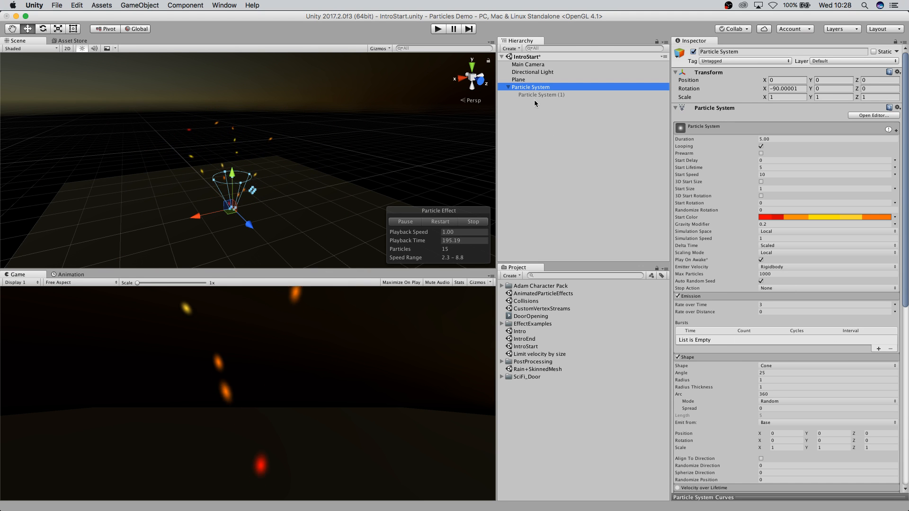
scroll(763, 379, down, 10)
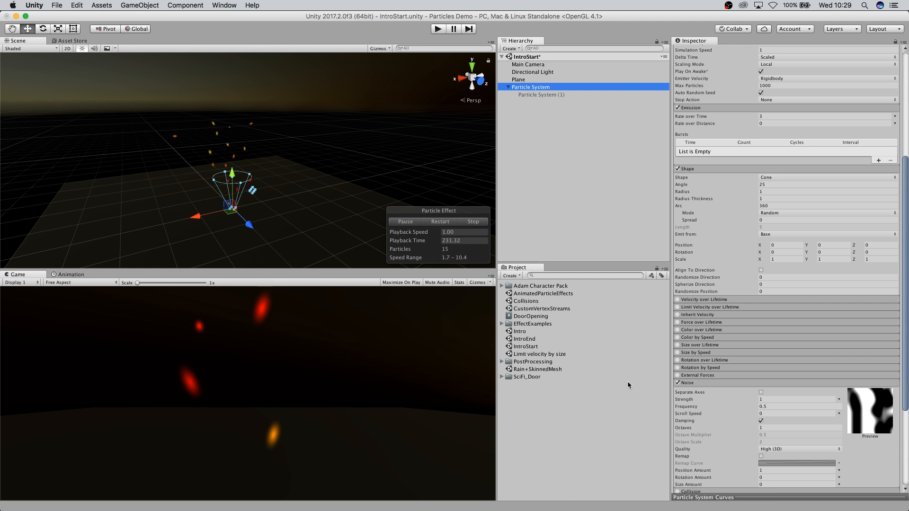
scroll(751, 391, down, 6)
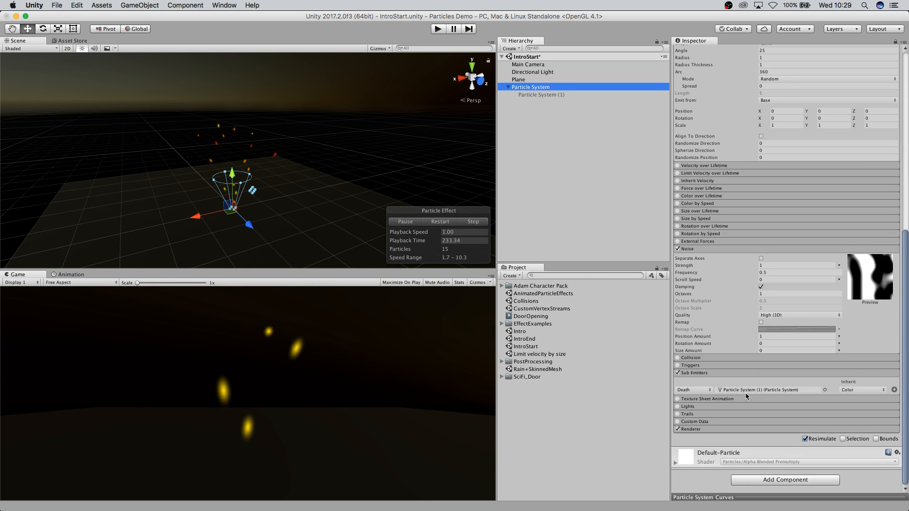
scroll(892, 341, down, 1)
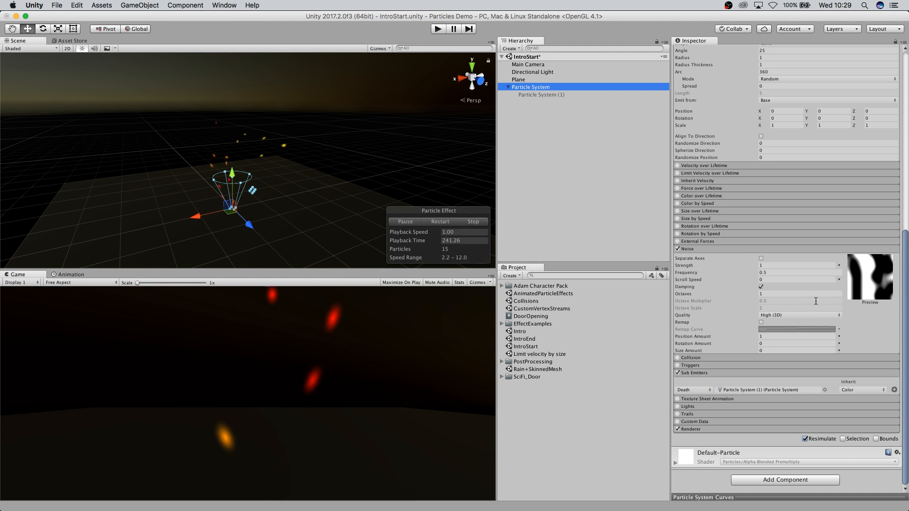
scroll(294, 230, up, 5)
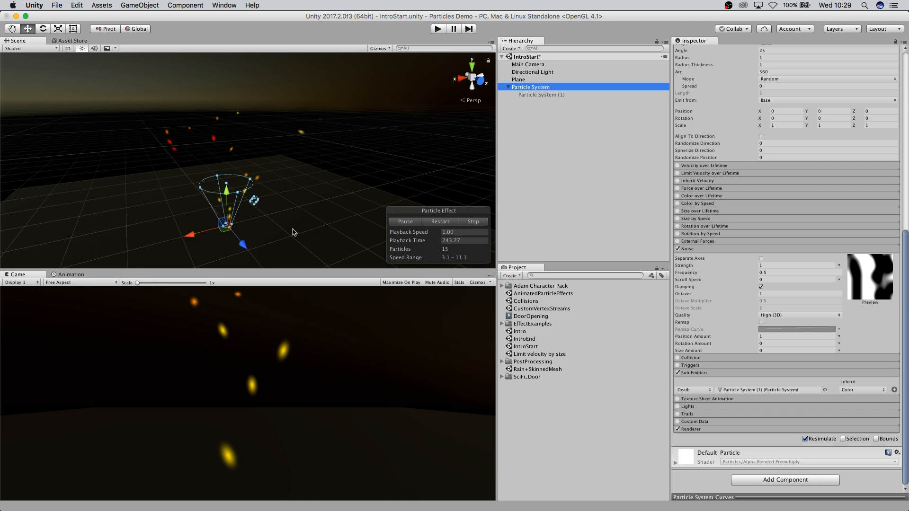
middle_drag(288, 240, 292, 218)
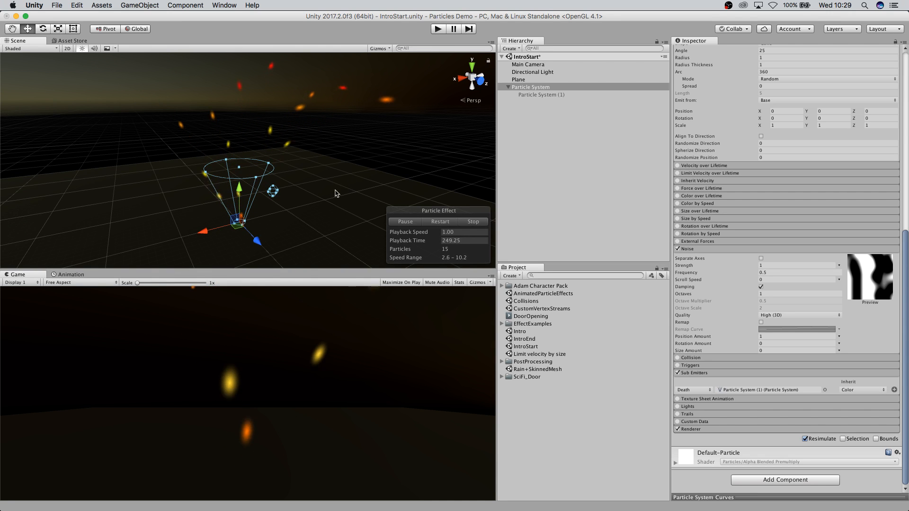
scroll(300, 178, down, 3)
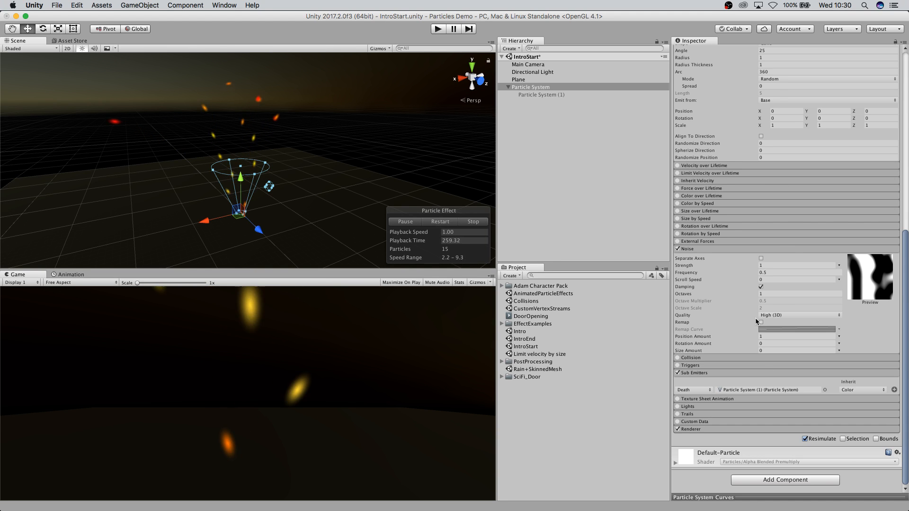
Switch the Noise Quality through Medium (2D) and Low (1D), finishing on High (3D).
click(788, 315)
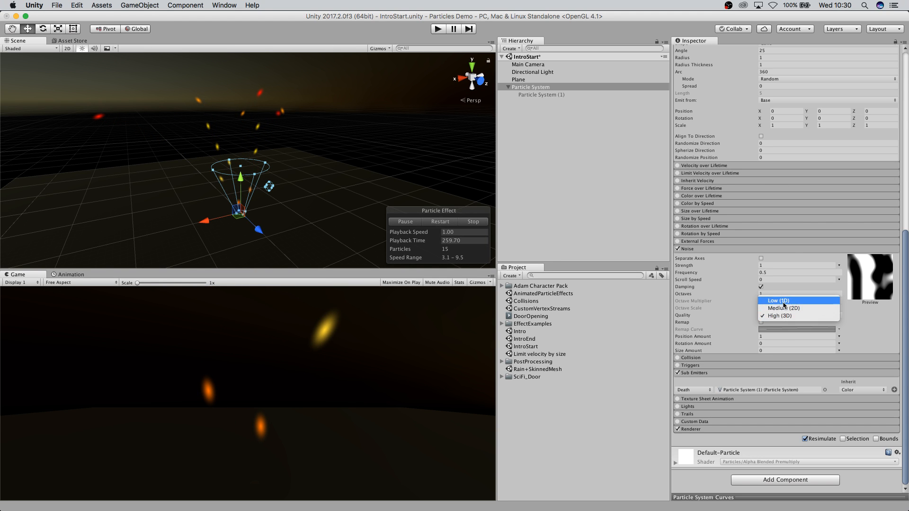
click(785, 308)
click(781, 316)
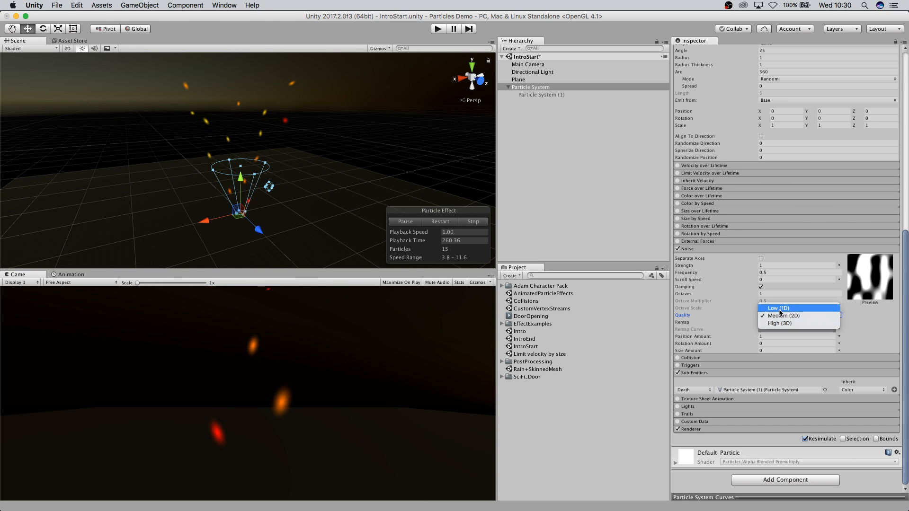
click(781, 307)
click(786, 315)
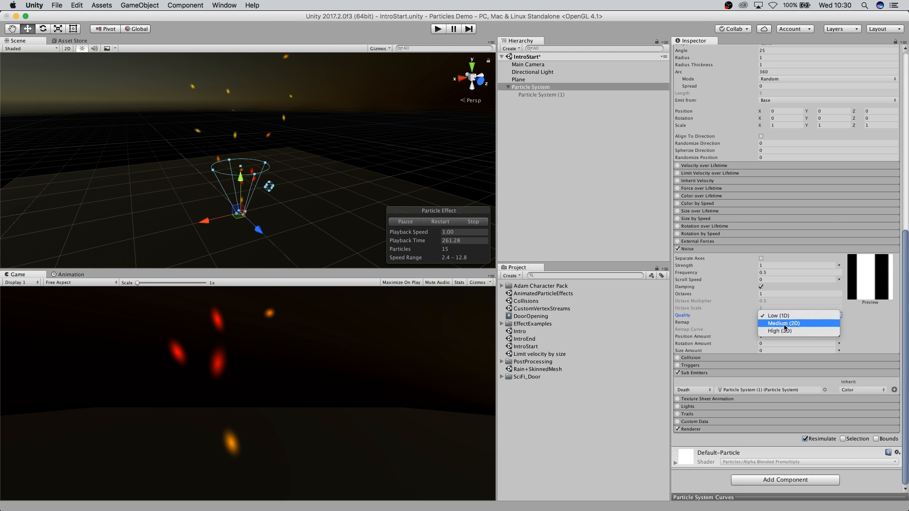
click(781, 317)
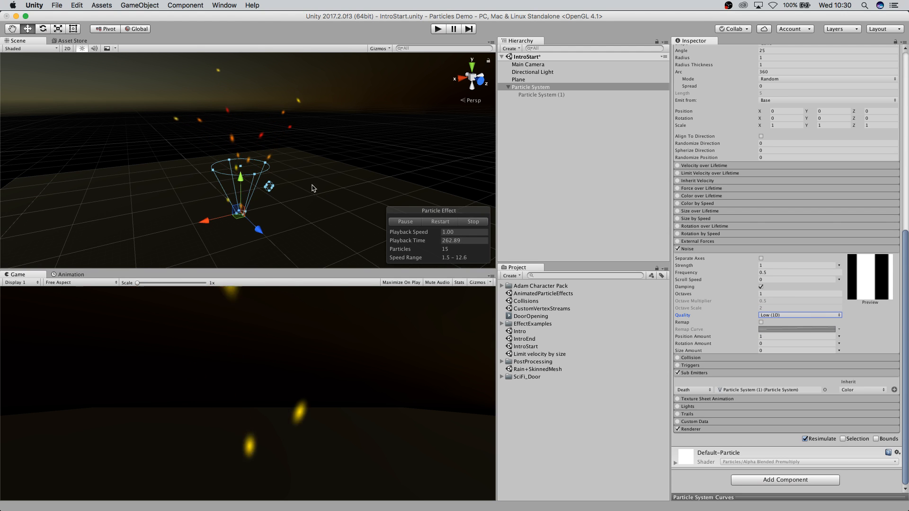
click(767, 317)
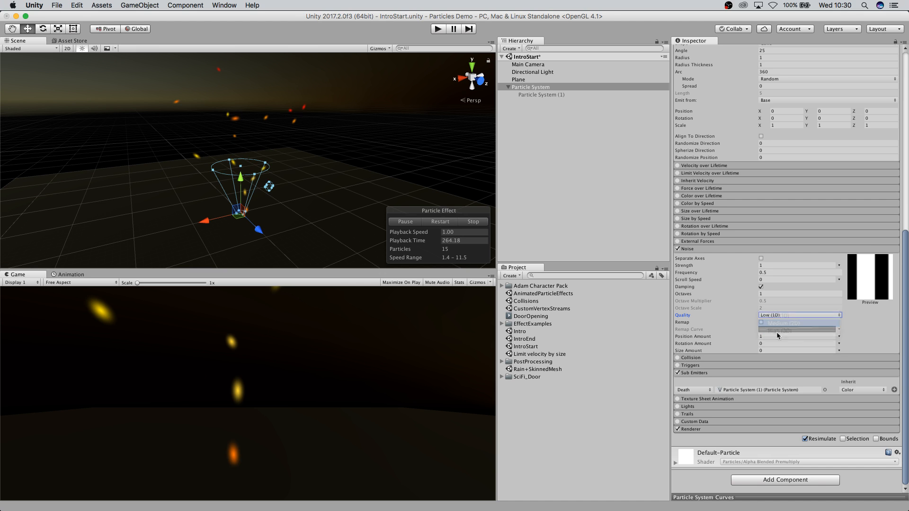
click(785, 314)
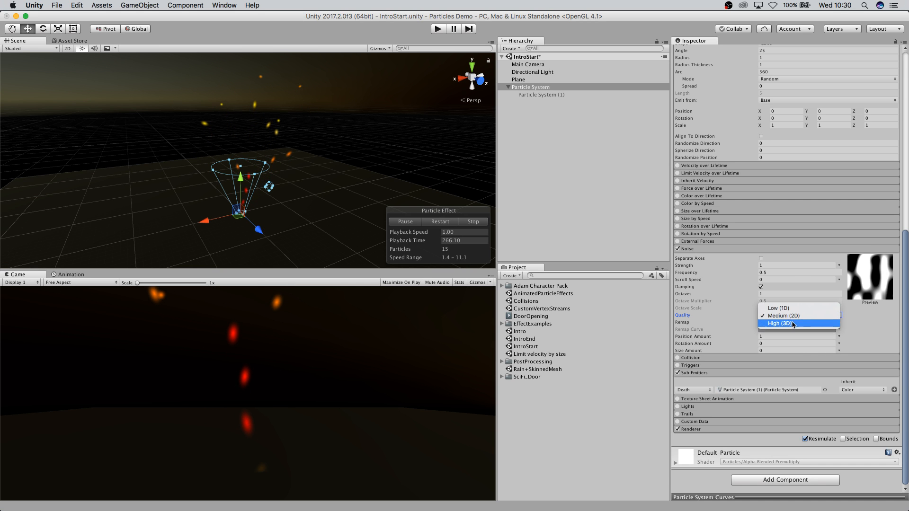
click(793, 326)
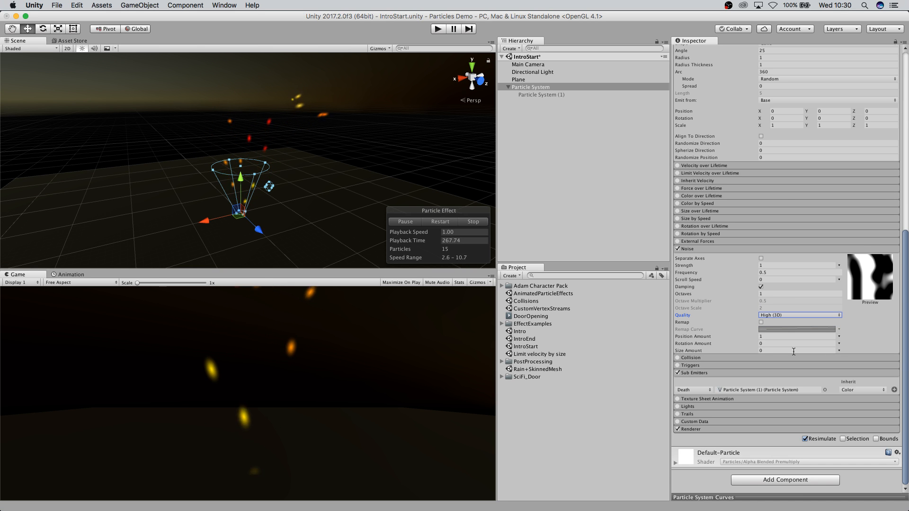
Experiment with Noise Strength, leaving it at 1, and set Noise Frequency and Scroll Speed to 1.
drag(686, 266, 717, 268)
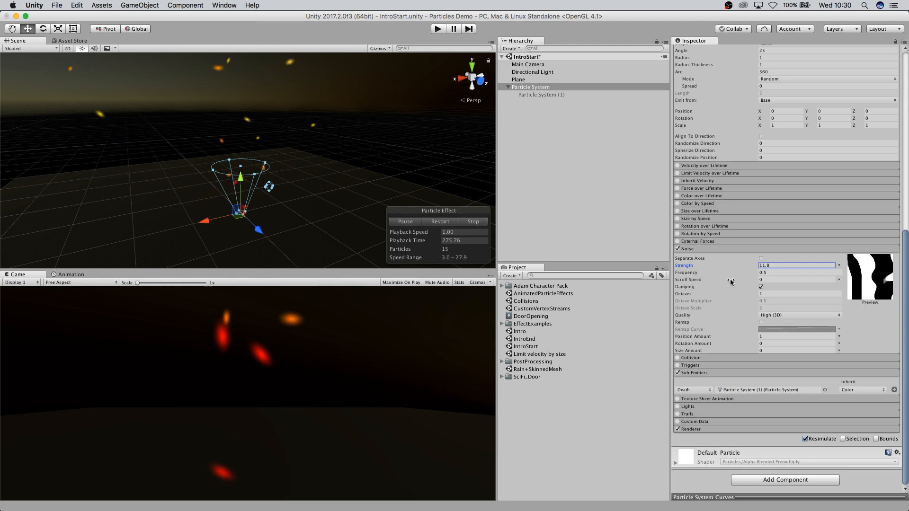
drag(738, 273, 767, 271)
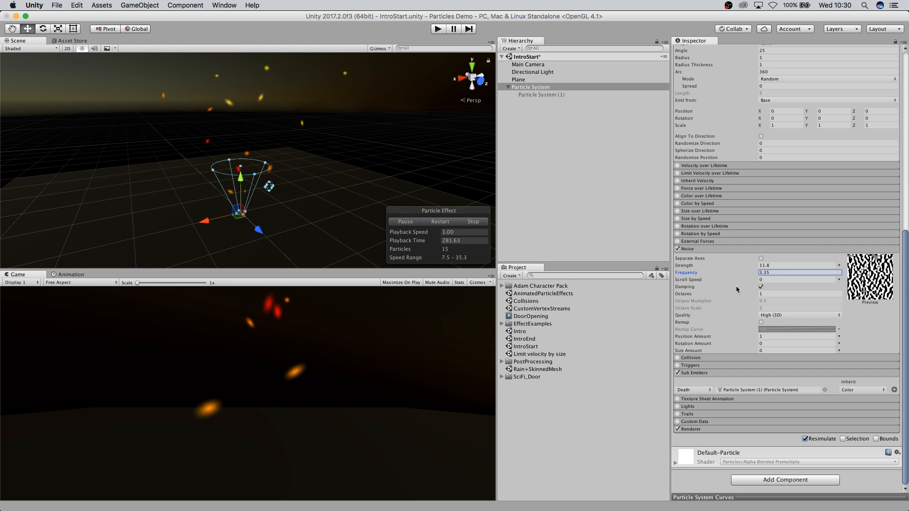
drag(740, 272, 728, 274)
double_click(785, 274)
text(1)
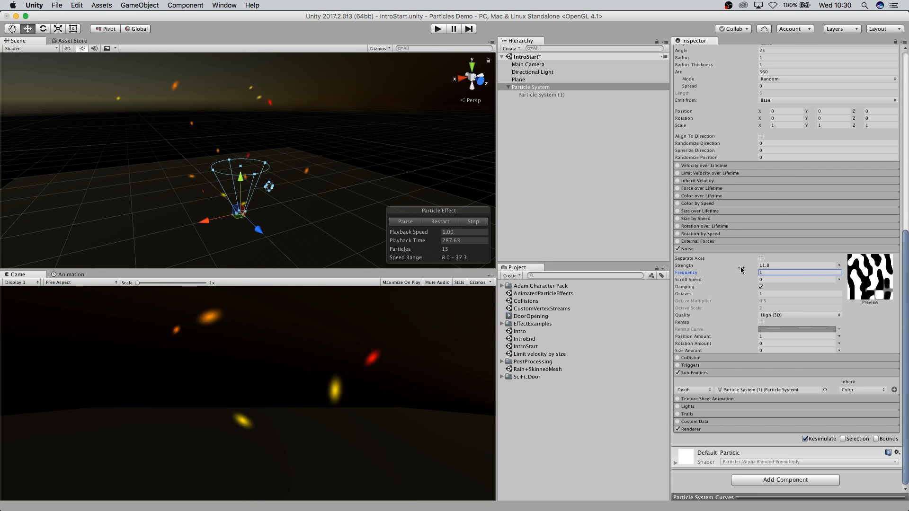
drag(723, 267, 698, 264)
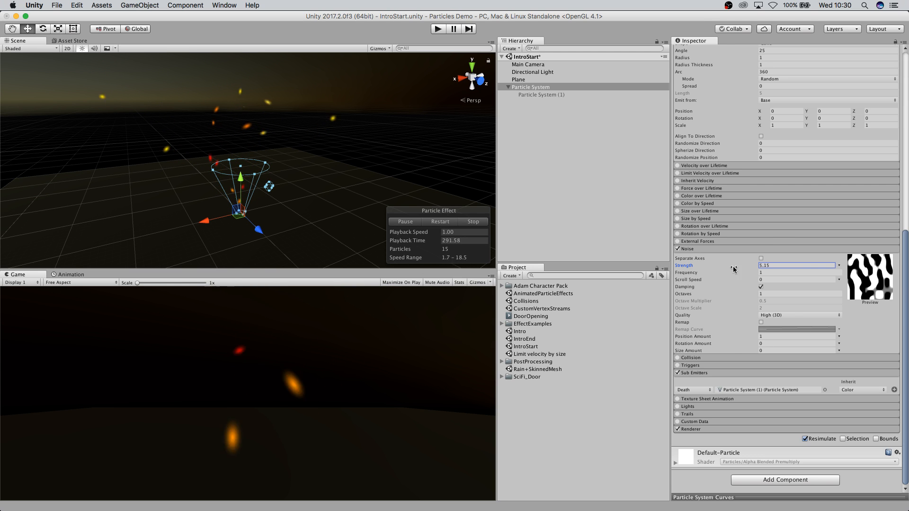
drag(731, 269, 705, 268)
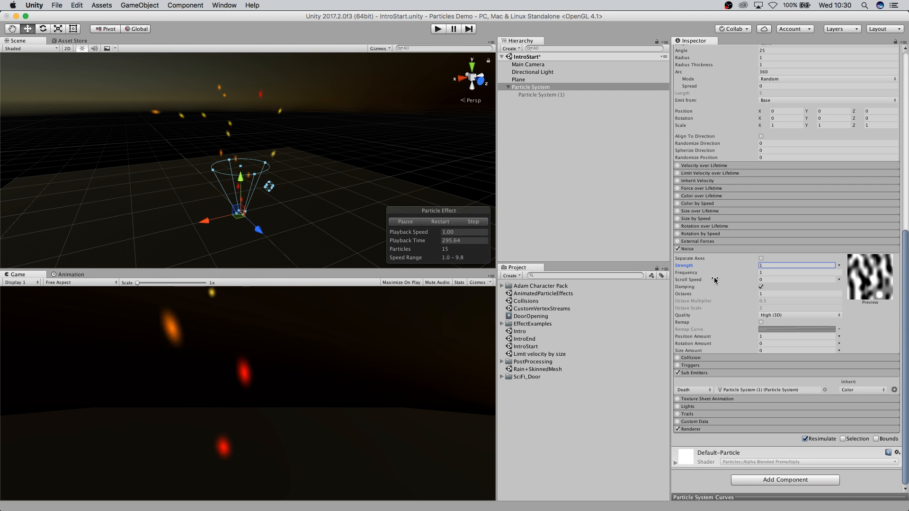
click(778, 279)
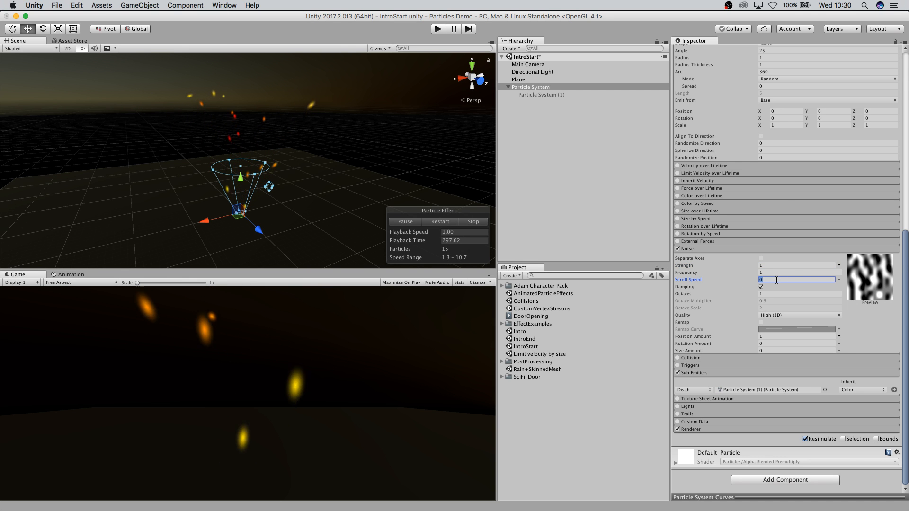
text(1)
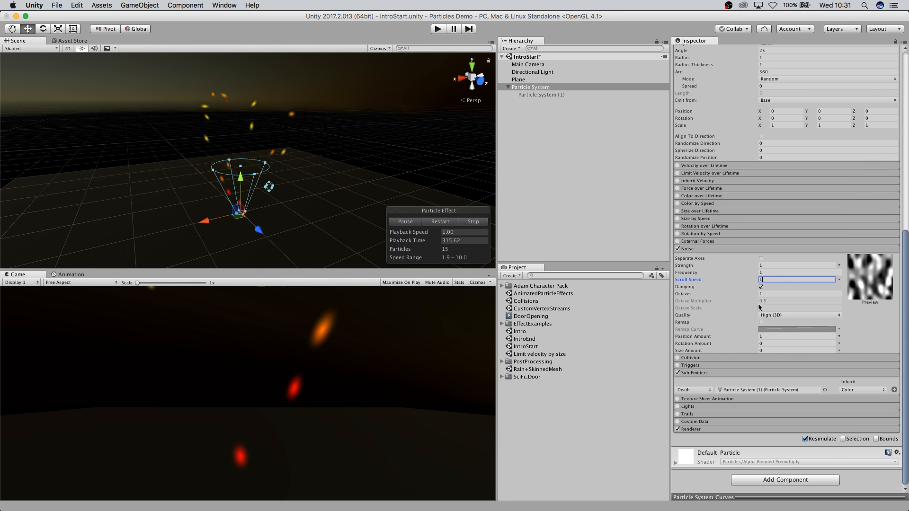
Try Noise Octaves at 2, return it to 1, and switch off the Noise module.
click(782, 294)
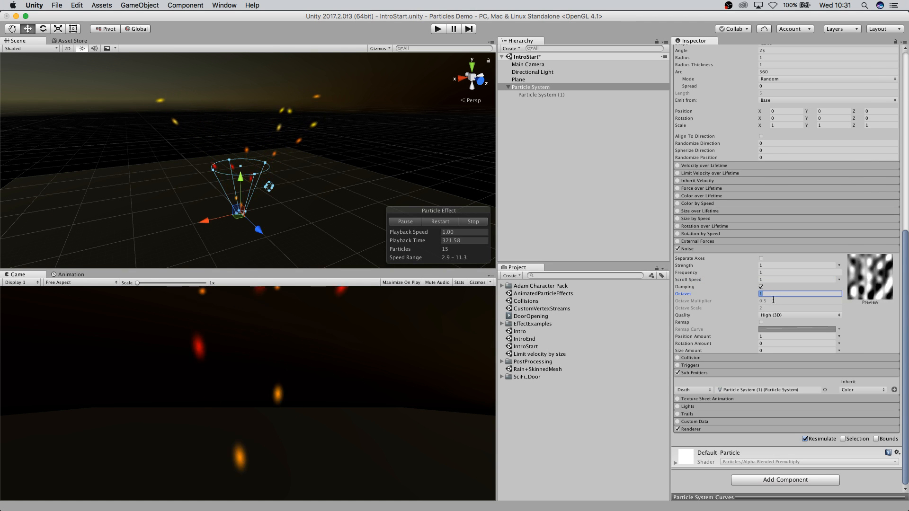
text(2)
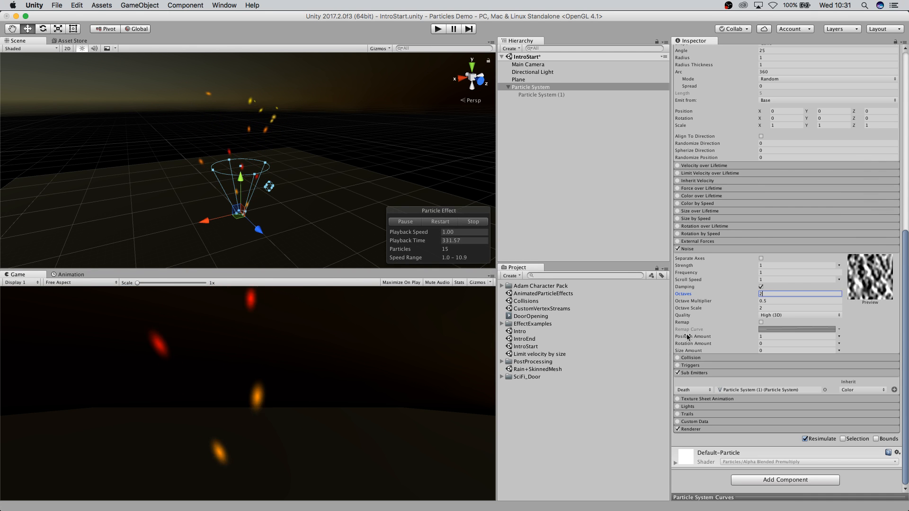
double_click(767, 294)
text(1)
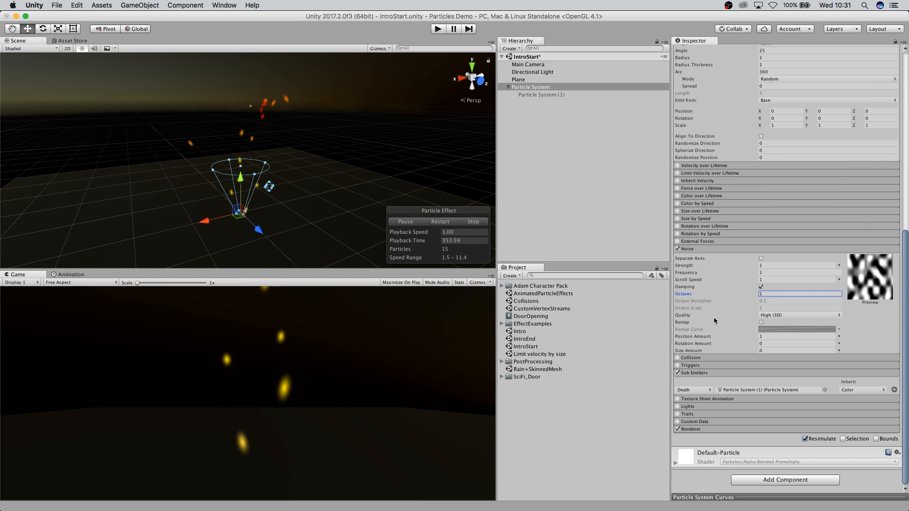
click(678, 249)
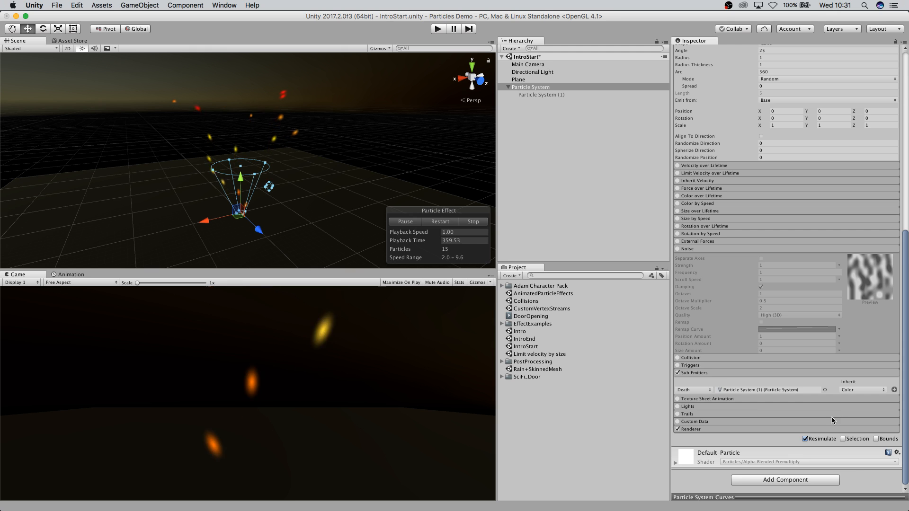
Expand the Renderer module and assign the SimpleTrail material as the Trail Material.
click(708, 430)
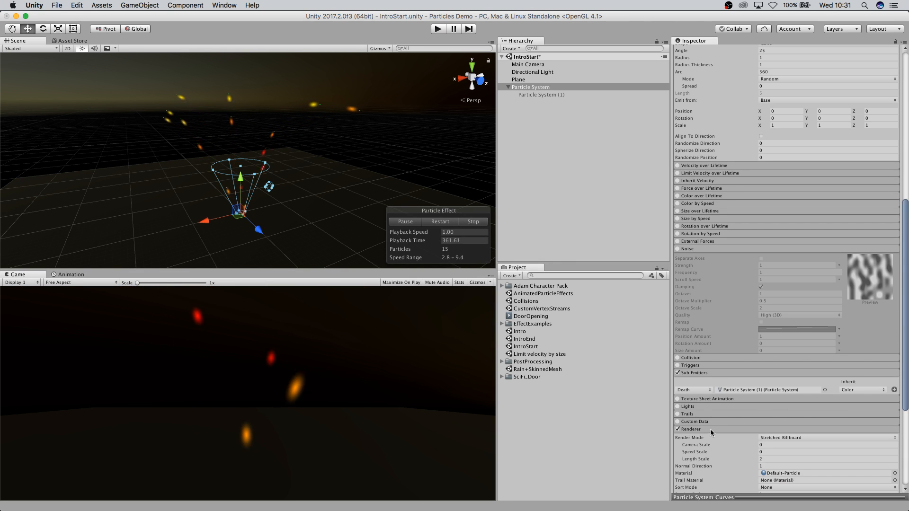
scroll(707, 430, down, 5)
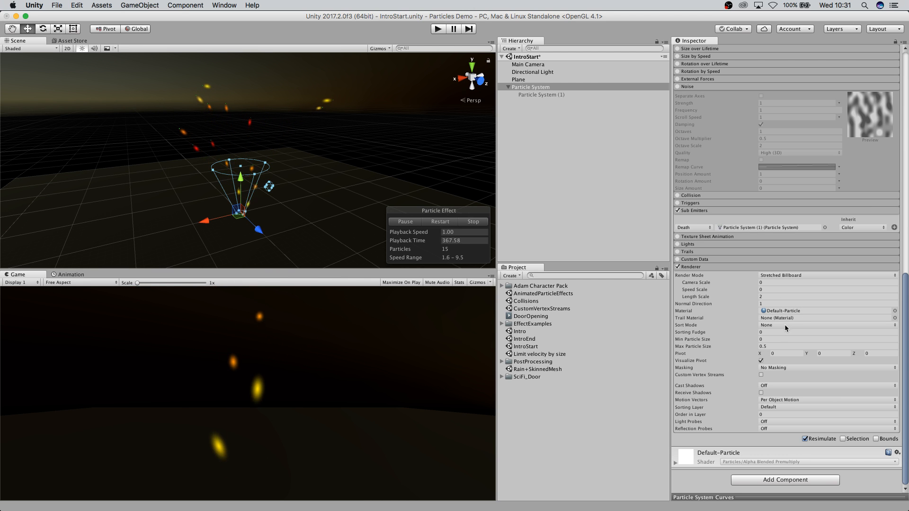
click(895, 318)
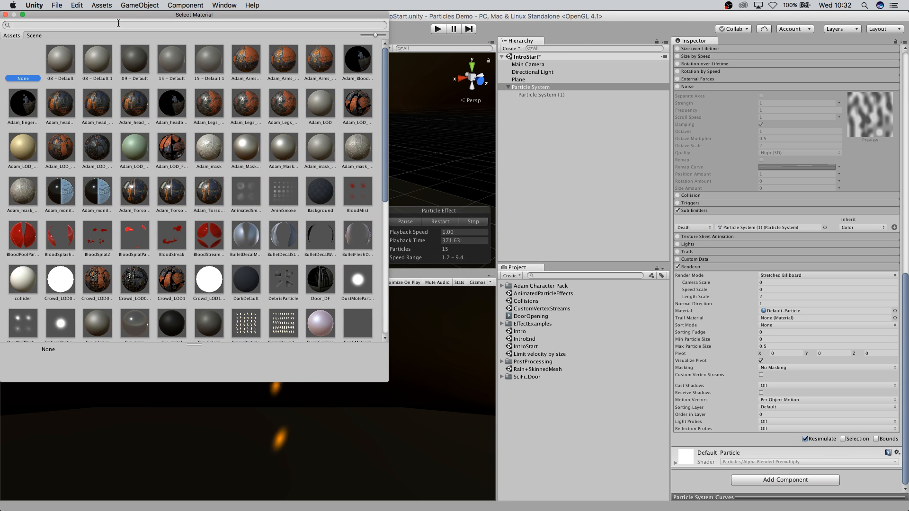
text(tra)
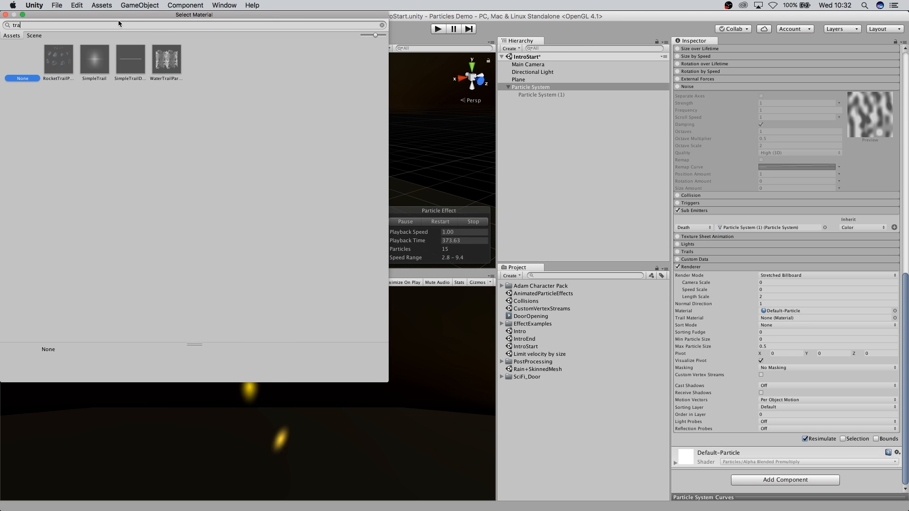
double_click(94, 58)
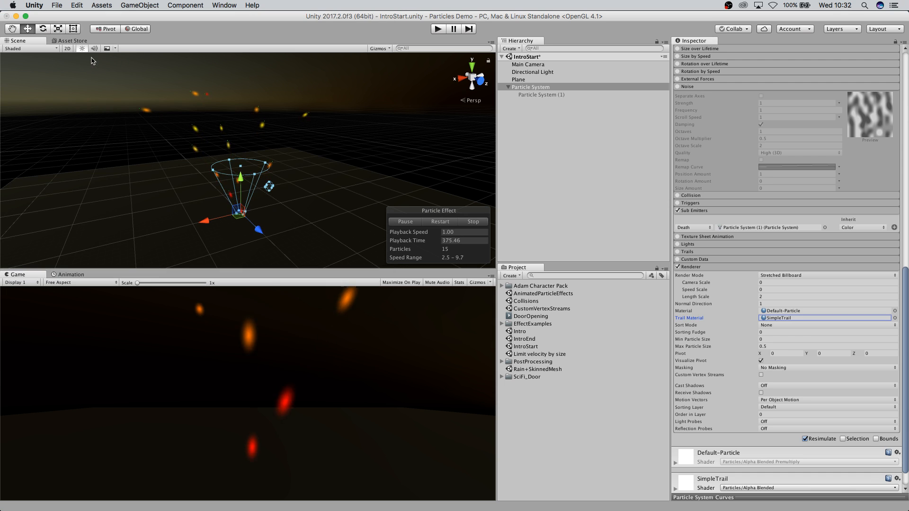
scroll(748, 314, up, 3)
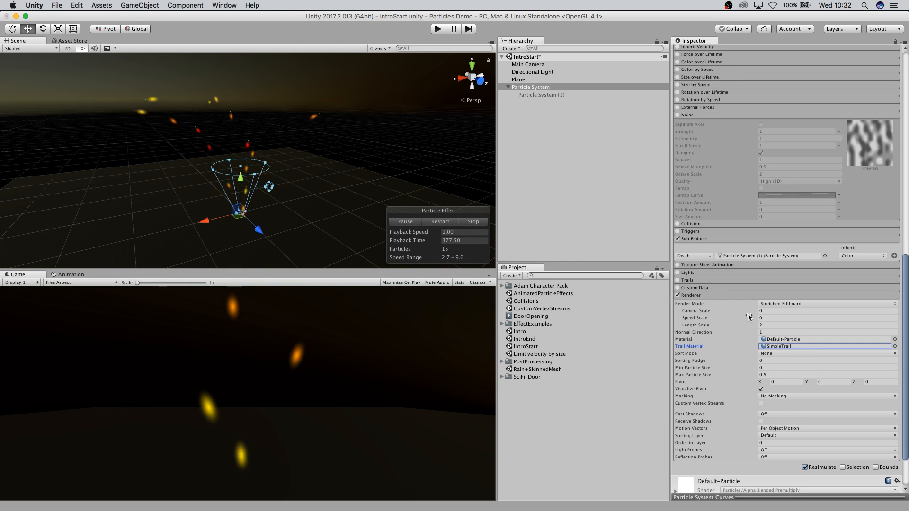
scroll(843, 426, down, 5)
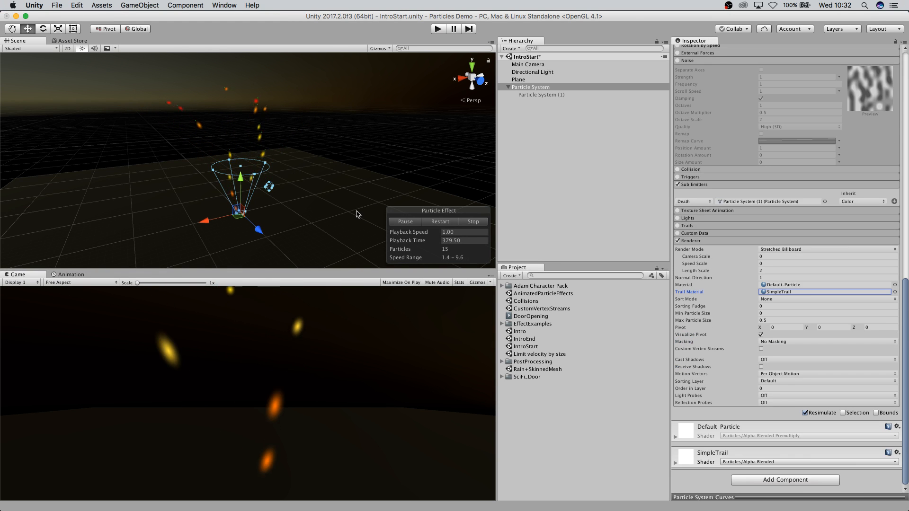
Expand and enable the Trails module on the particle system.
scroll(291, 236, up, 2)
scroll(320, 213, down, 1)
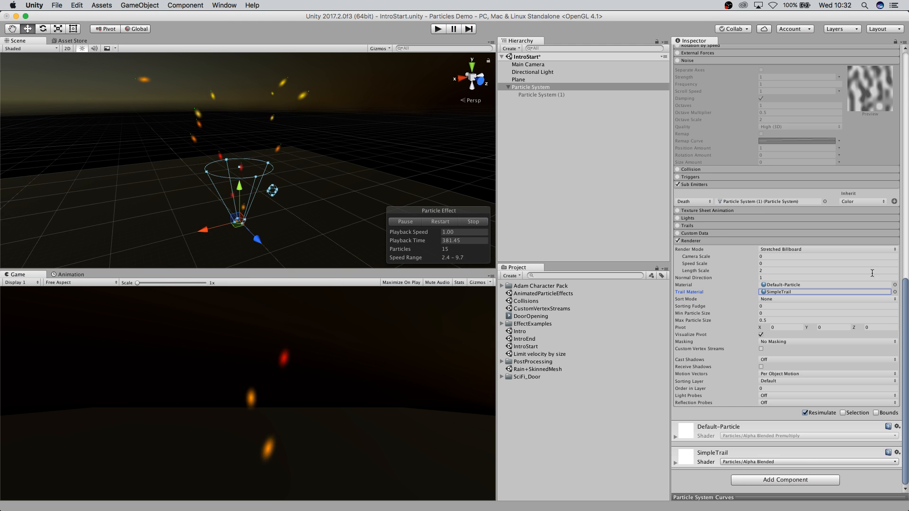
click(684, 226)
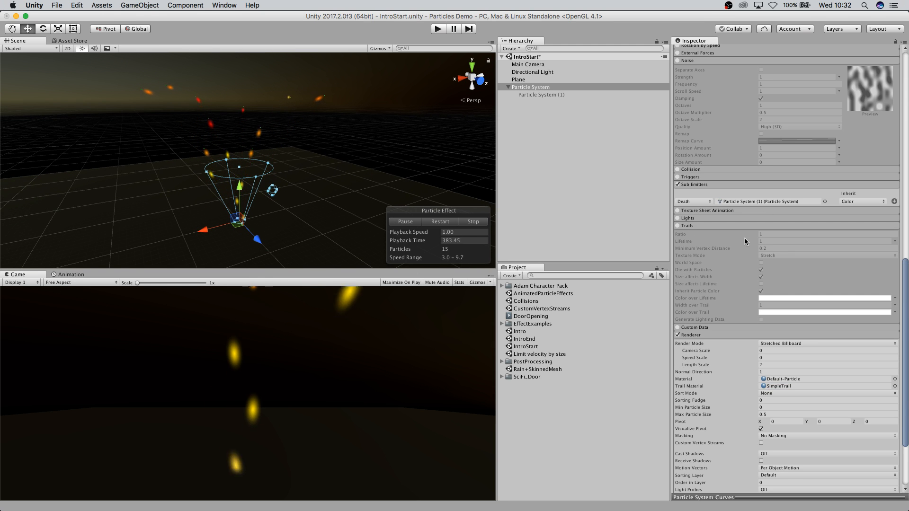
click(678, 226)
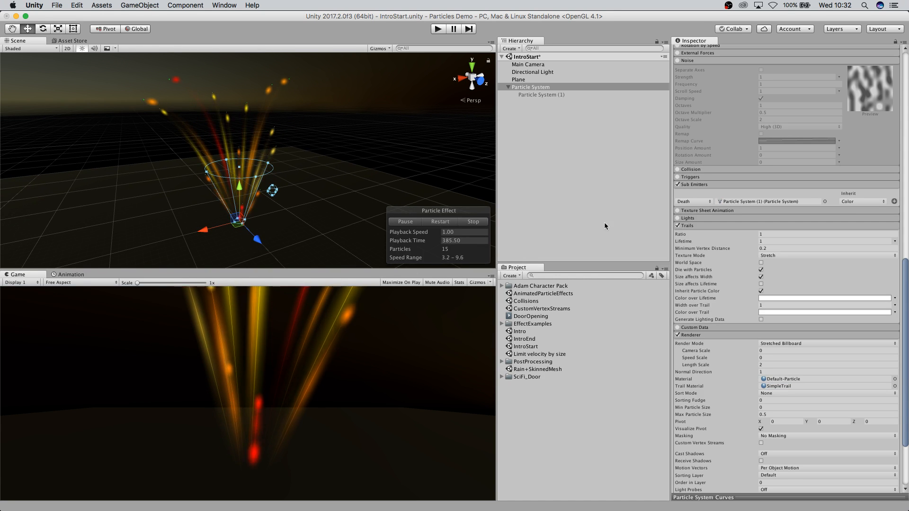
Set the Renderer's particle Material to None.
scroll(313, 218, down, 1)
scroll(305, 206, up, 2)
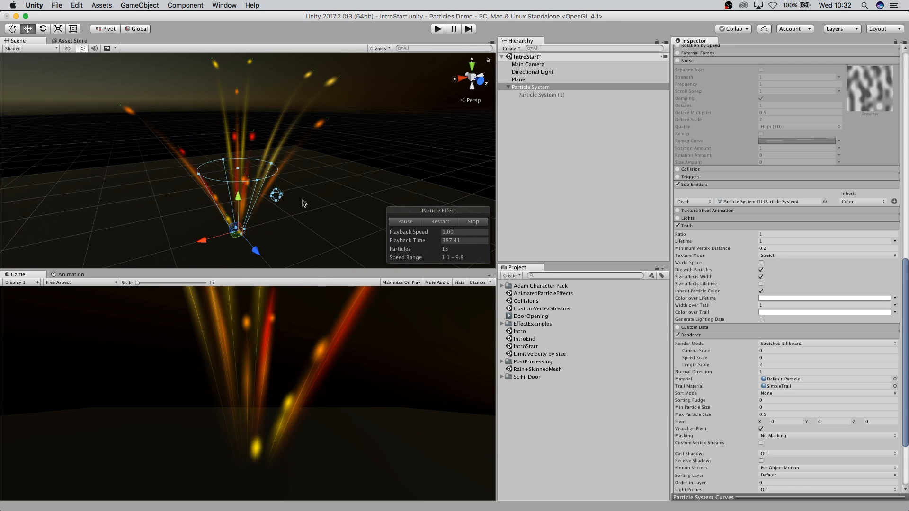
middle_drag(299, 217, 284, 189)
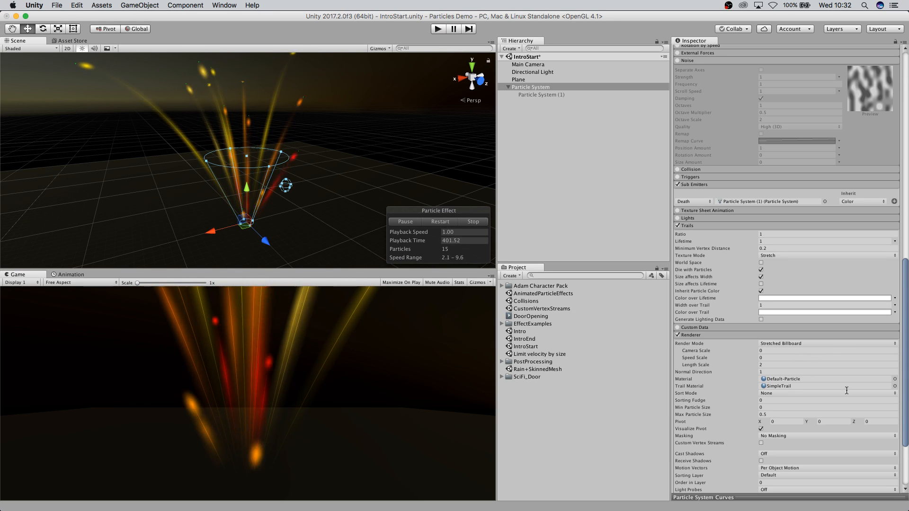
click(895, 379)
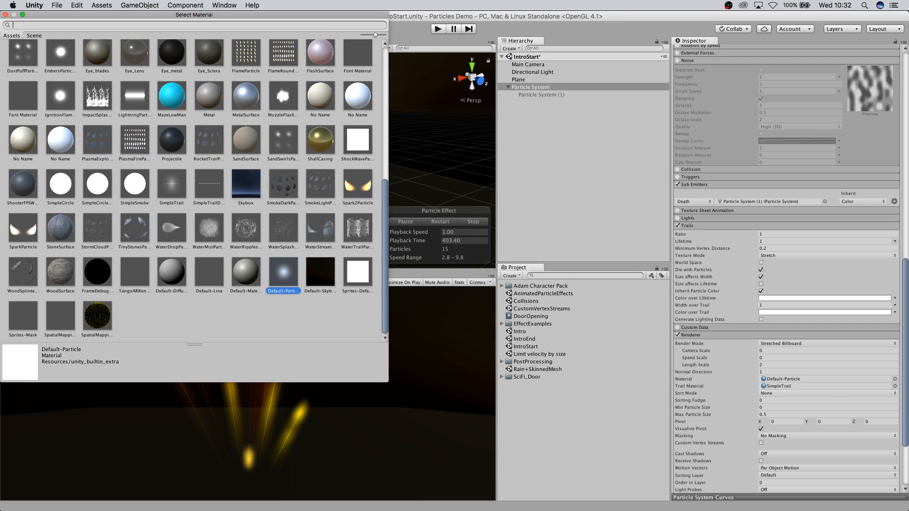
scroll(215, 126, up, 15)
double_click(23, 66)
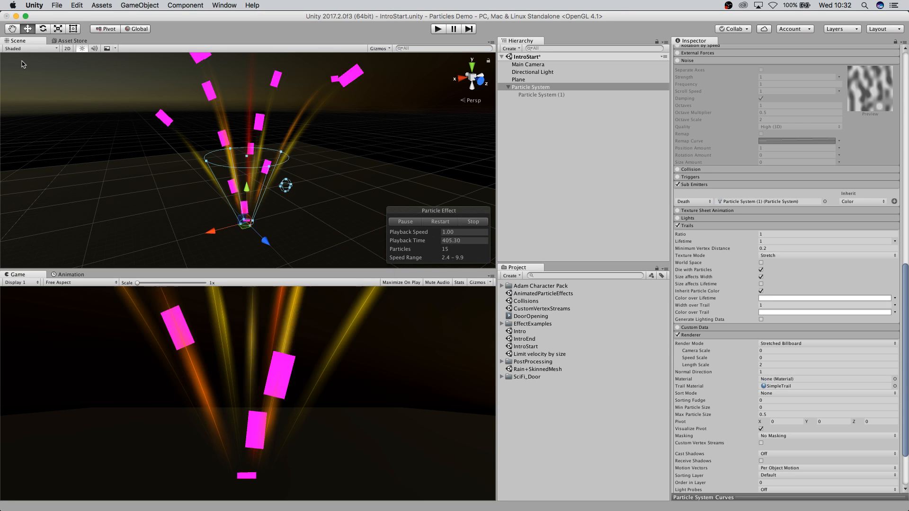
click(895, 379)
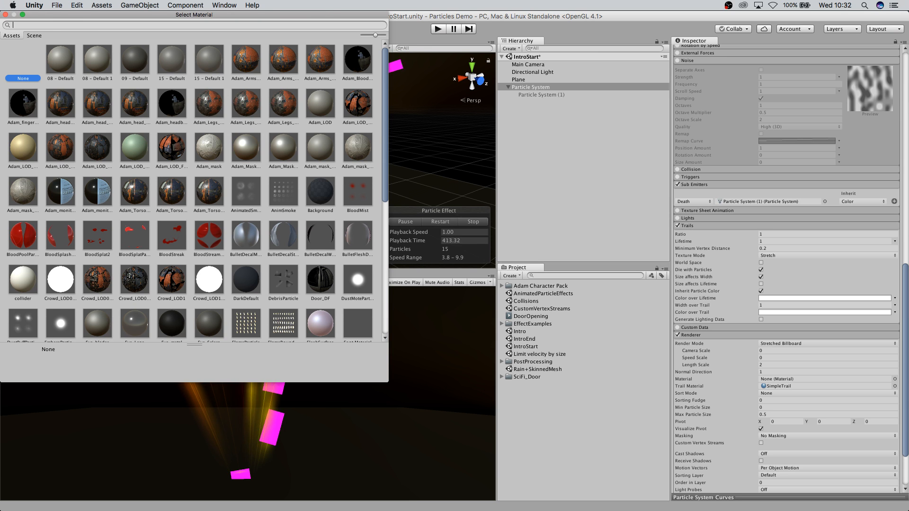
click(6, 15)
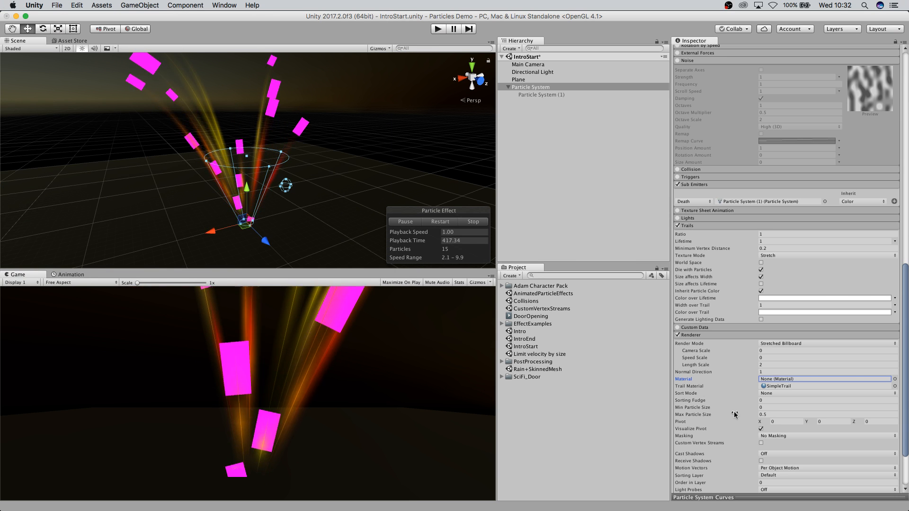
Try the Trails Texture Mode as Tile and DistributePerSegment, finishing on Stretch.
scroll(734, 414, down, 5)
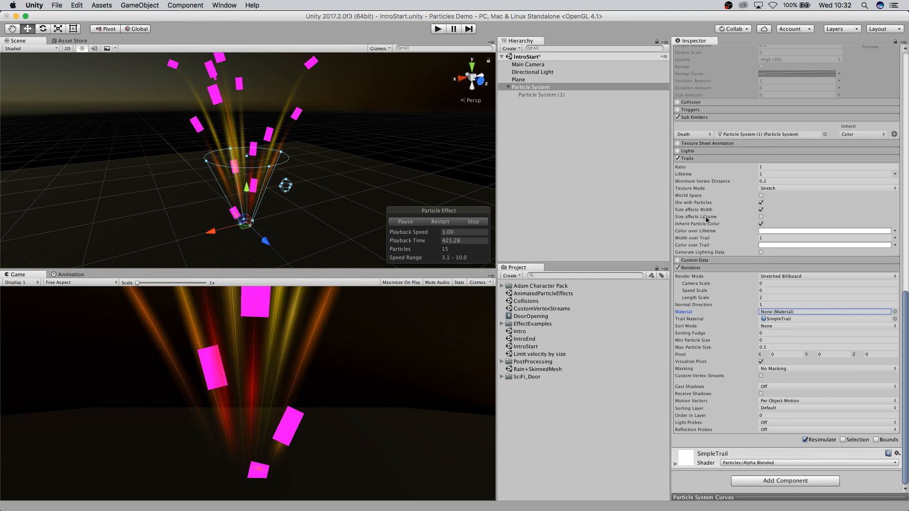
scroll(737, 384, up, 2)
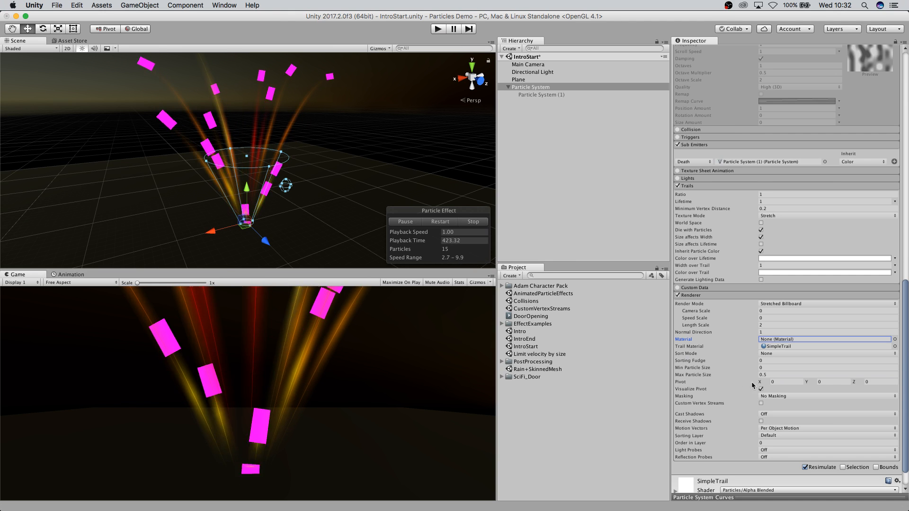
scroll(754, 247, down, 1)
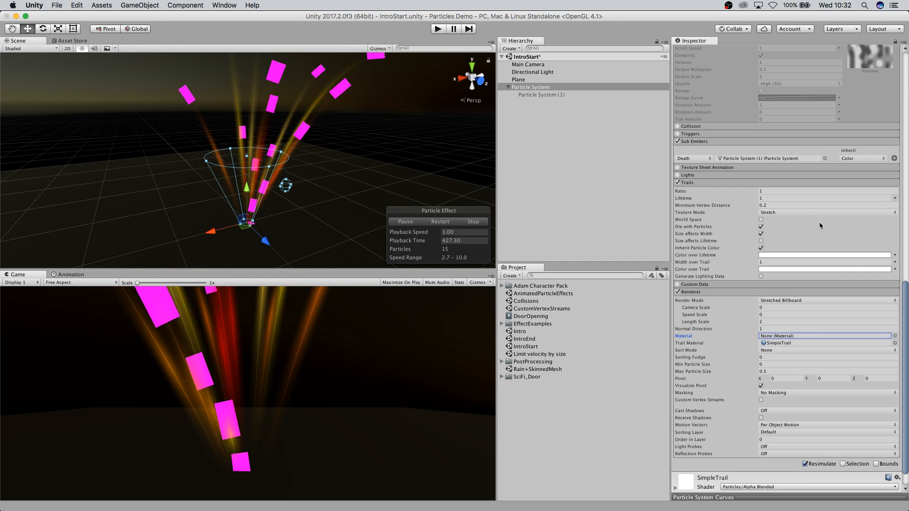
click(799, 213)
click(787, 221)
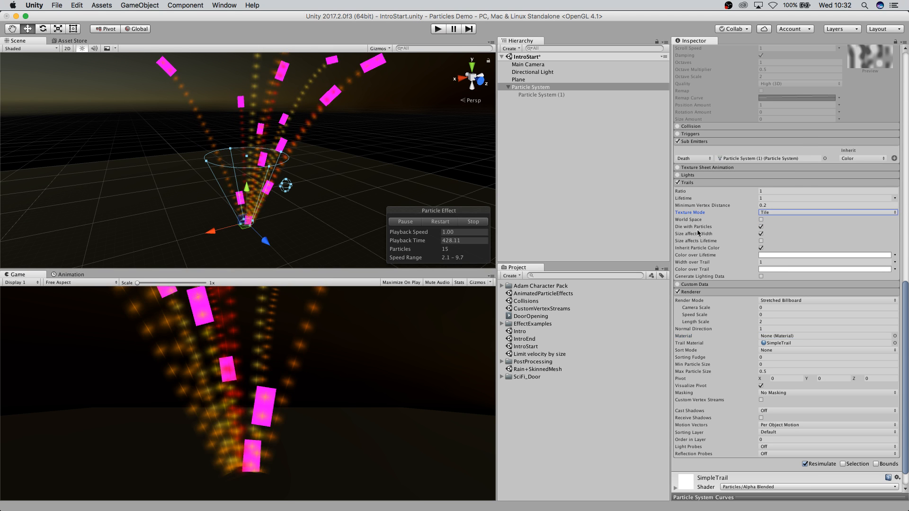
middle_drag(357, 237, 353, 172)
scroll(336, 196, up, 2)
scroll(337, 199, up, 4)
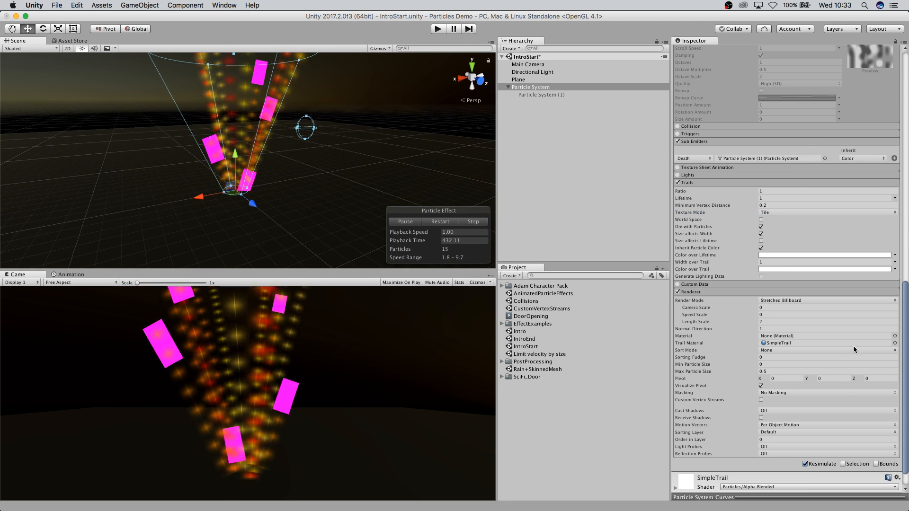
click(772, 213)
click(778, 220)
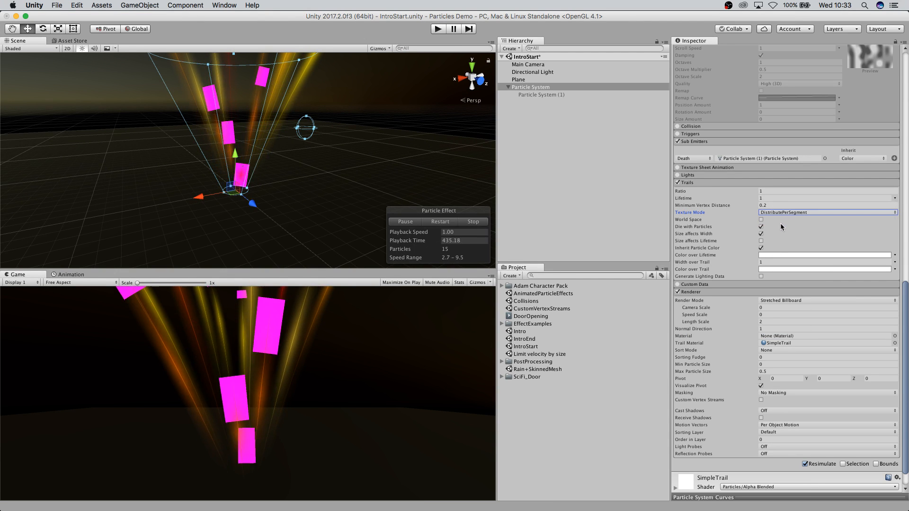
click(796, 212)
click(789, 199)
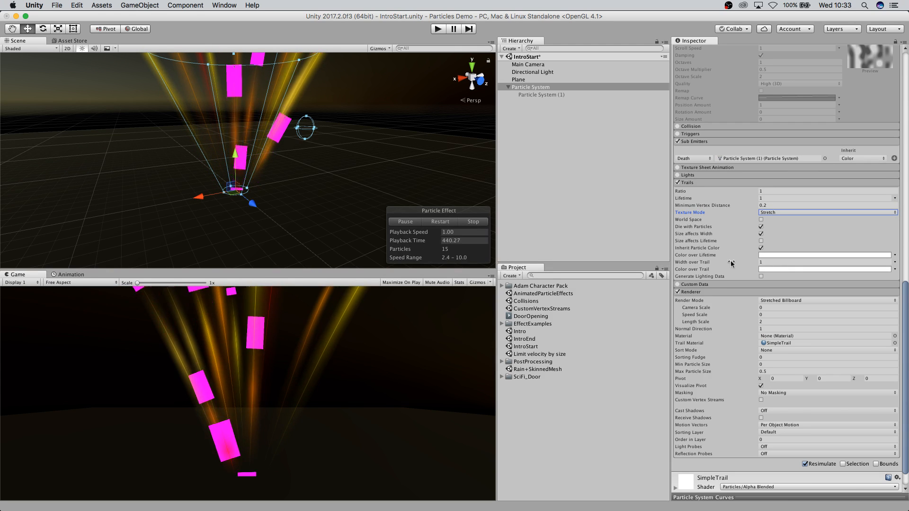
Turn off Die with Particles in the Trails module.
scroll(285, 183, down, 10)
middle_drag(341, 191, 349, 218)
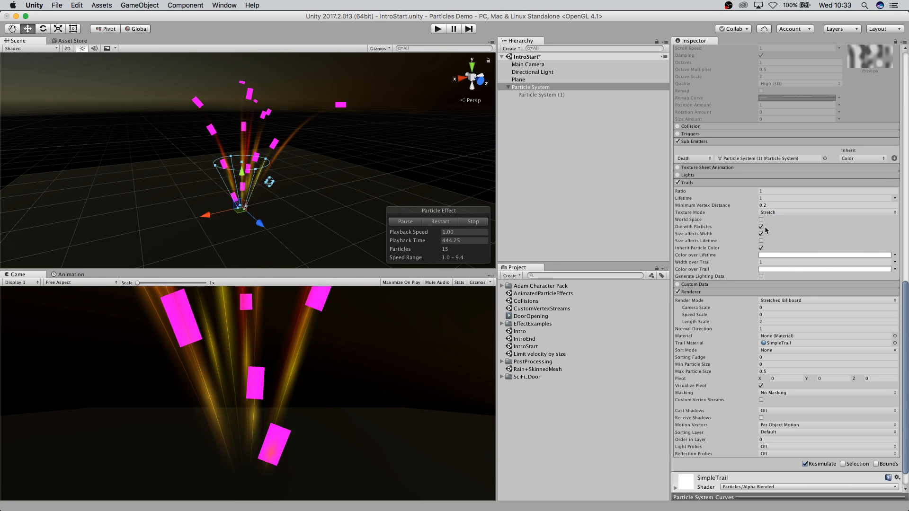
click(760, 227)
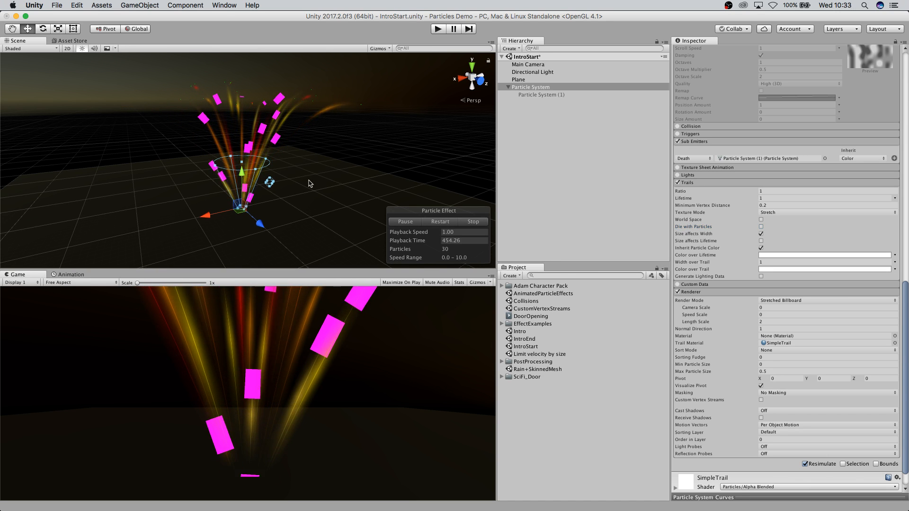
Open the AnimatedParticleEffects scene from the project assets.
scroll(319, 209, down, 4)
scroll(297, 187, up, 10)
scroll(320, 198, down, 3)
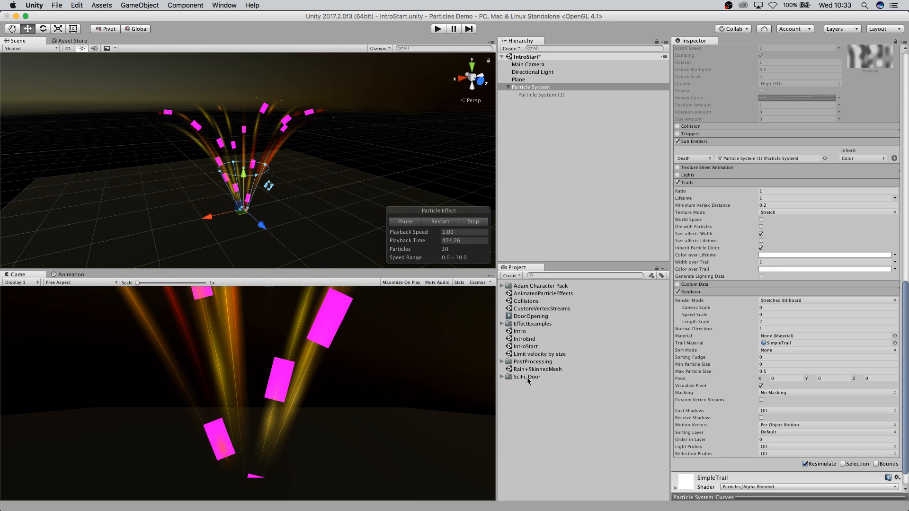
double_click(538, 294)
click(422, 183)
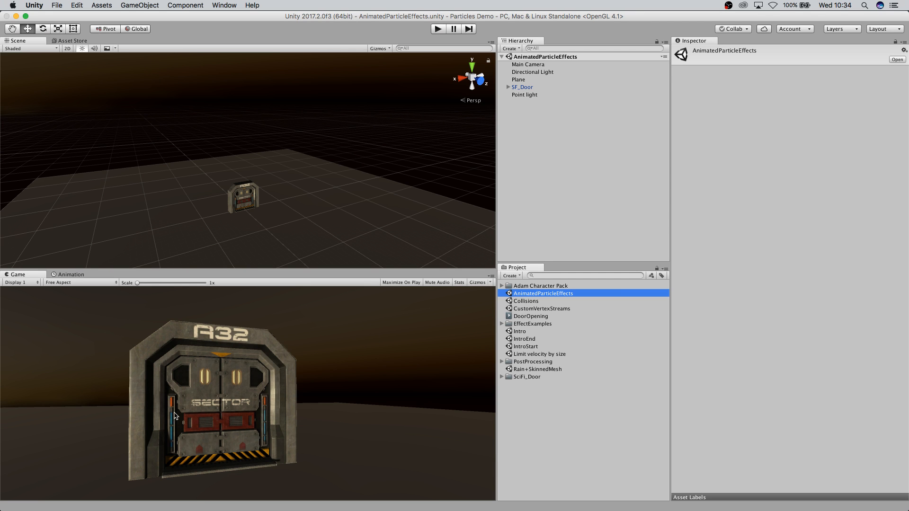
Show the Animation view and select the SparksEffect object under SF_Door's door.
click(69, 282)
click(69, 275)
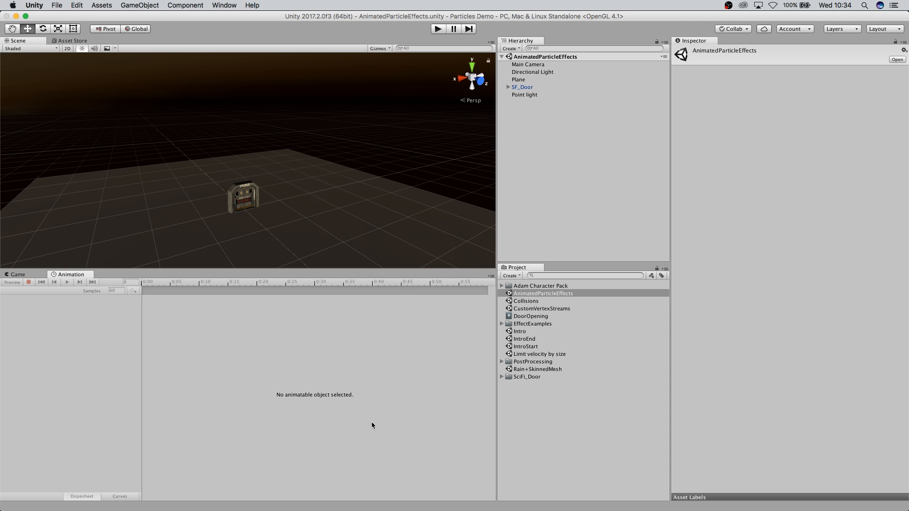
click(522, 88)
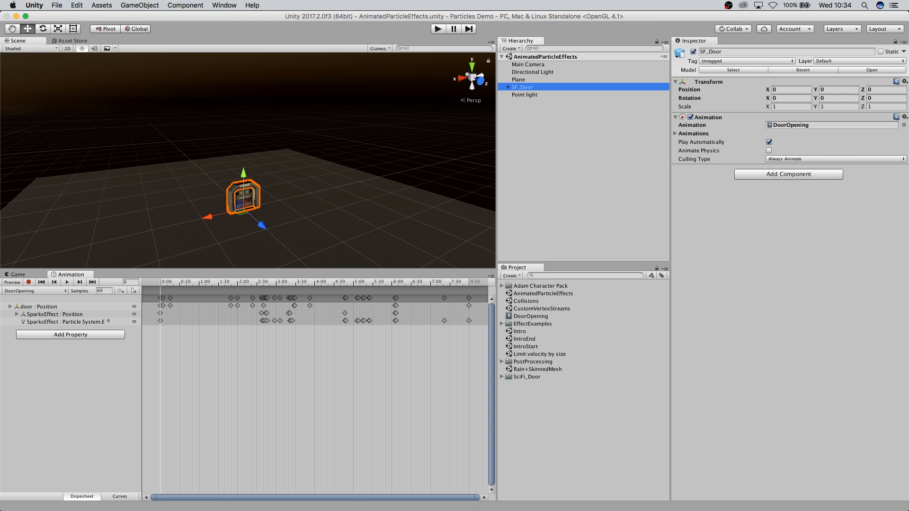
click(508, 87)
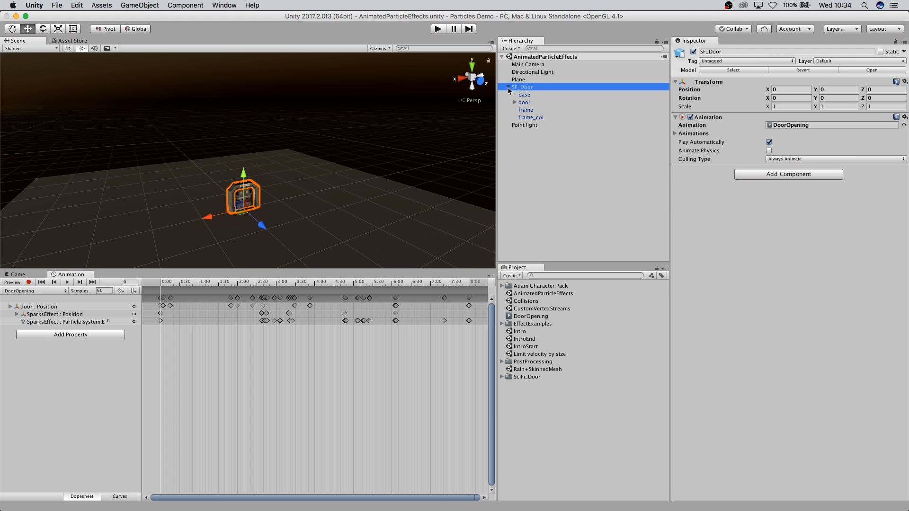
click(520, 110)
click(693, 52)
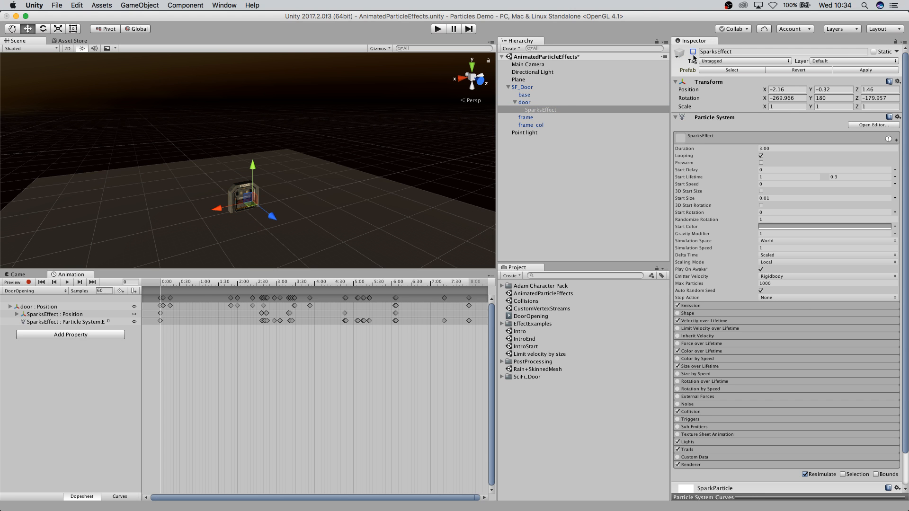
Enter and exit Play mode to preview the door opening animation in the Game view.
click(9, 282)
click(18, 275)
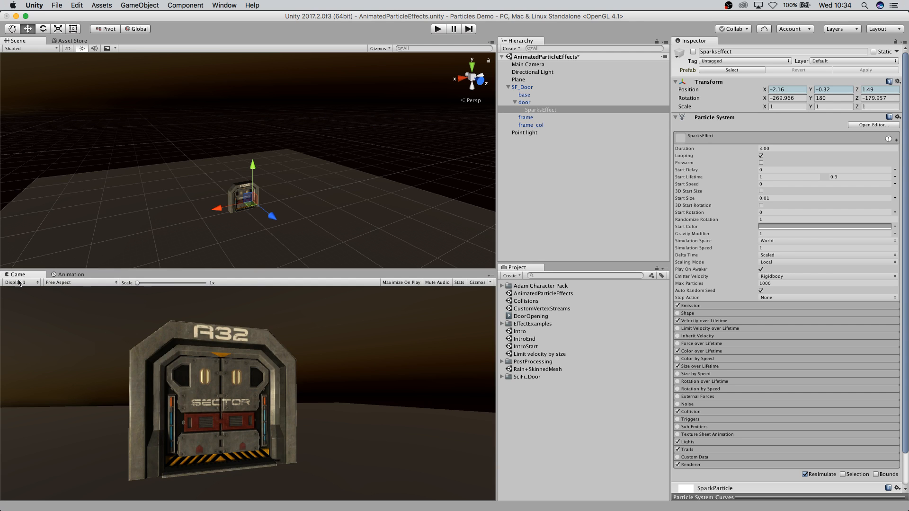
scroll(256, 183, up, 10)
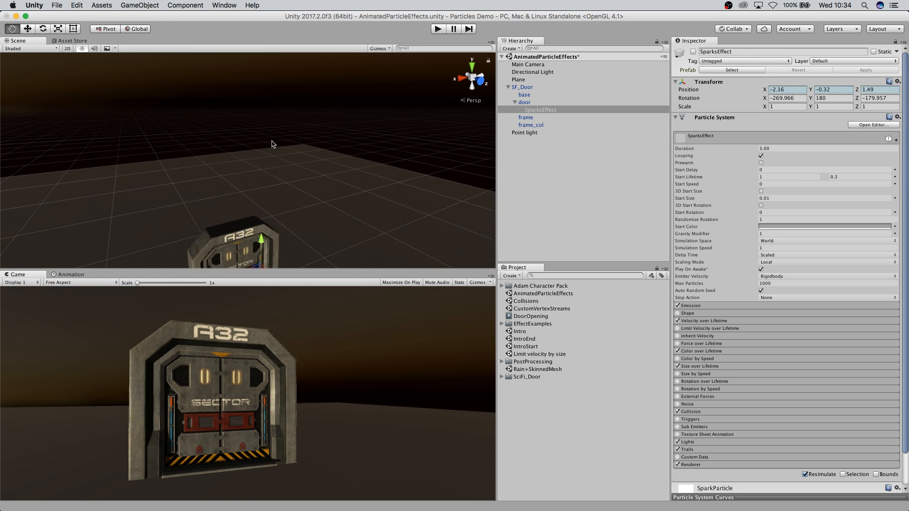
scroll(275, 140, up, 8)
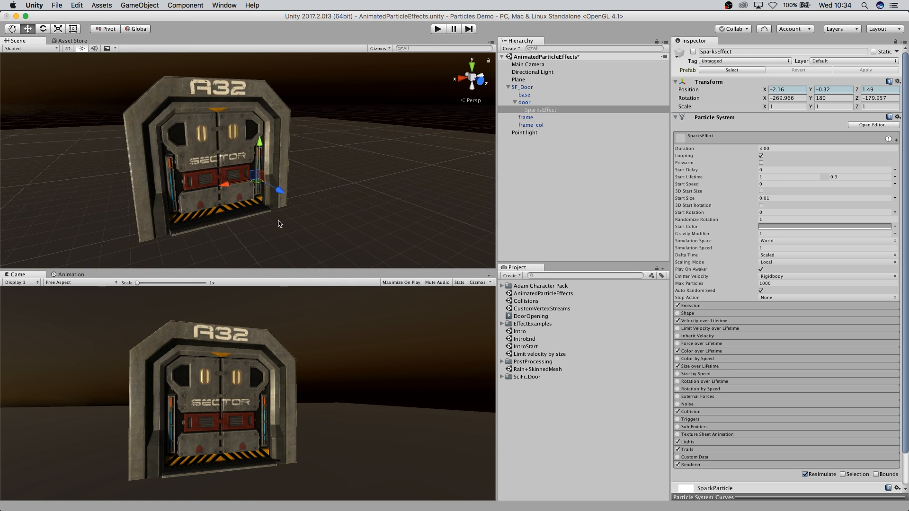
middle_drag(284, 237, 417, 241)
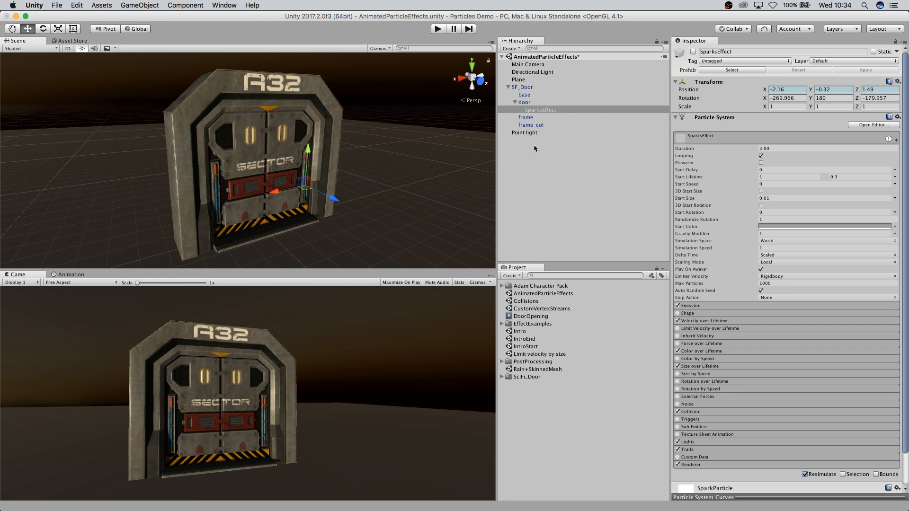
click(69, 276)
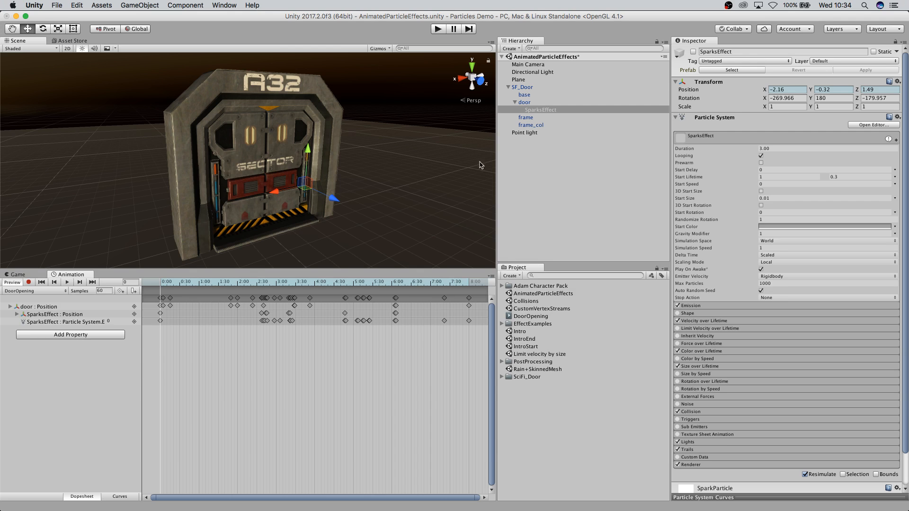
click(436, 30)
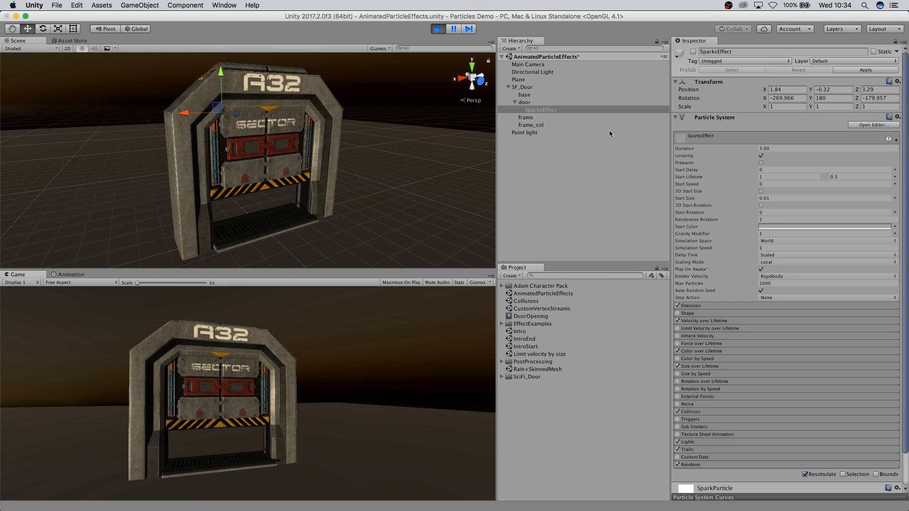
click(438, 29)
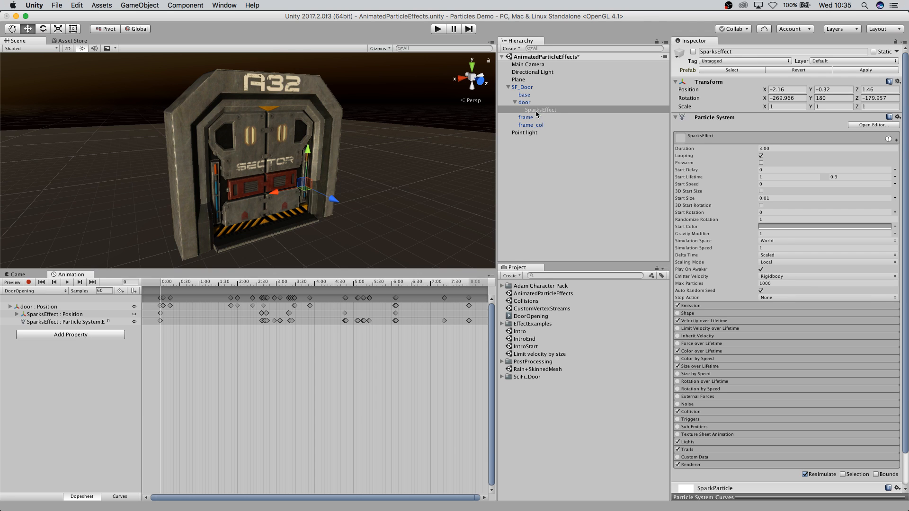
Activate the SparksEffect object to preview its sparks near the door.
click(693, 52)
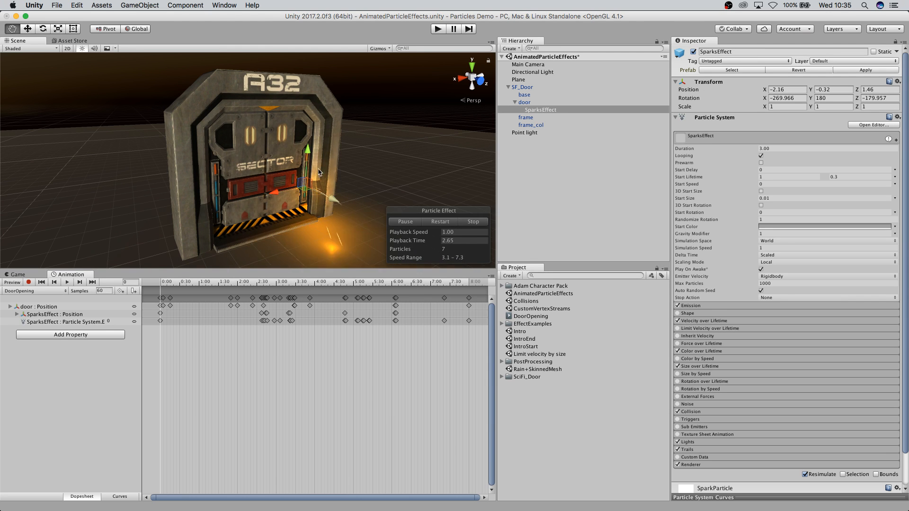
scroll(341, 195, up, 5)
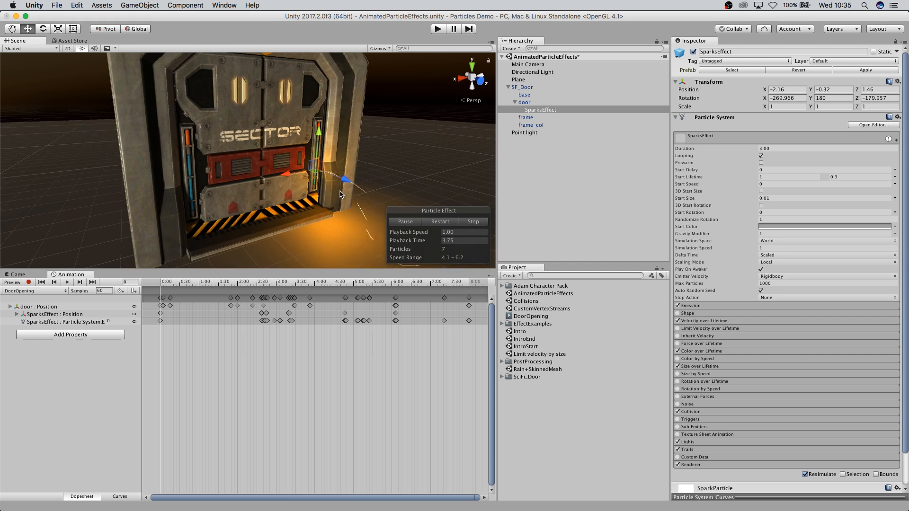
middle_drag(379, 195, 361, 188)
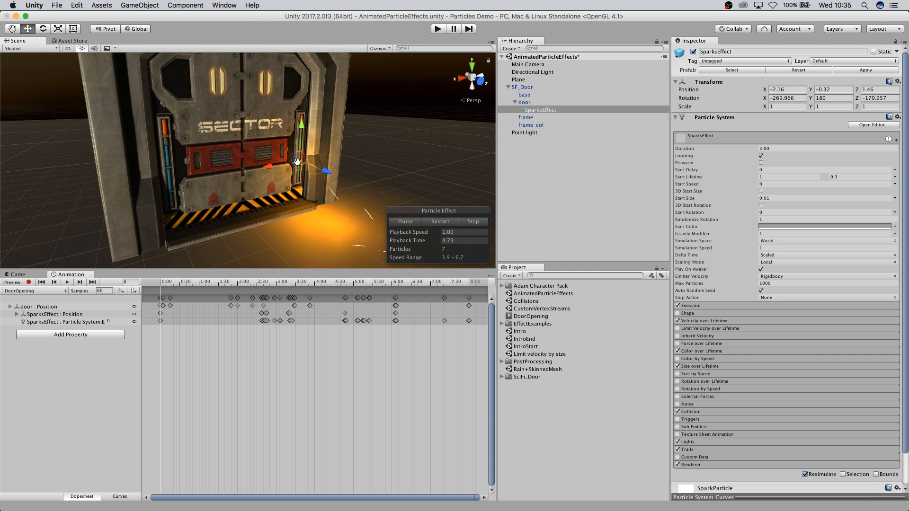
Expand the Lights module of SparksEffect to examine its settings, then collapse it.
scroll(812, 401, down, 1)
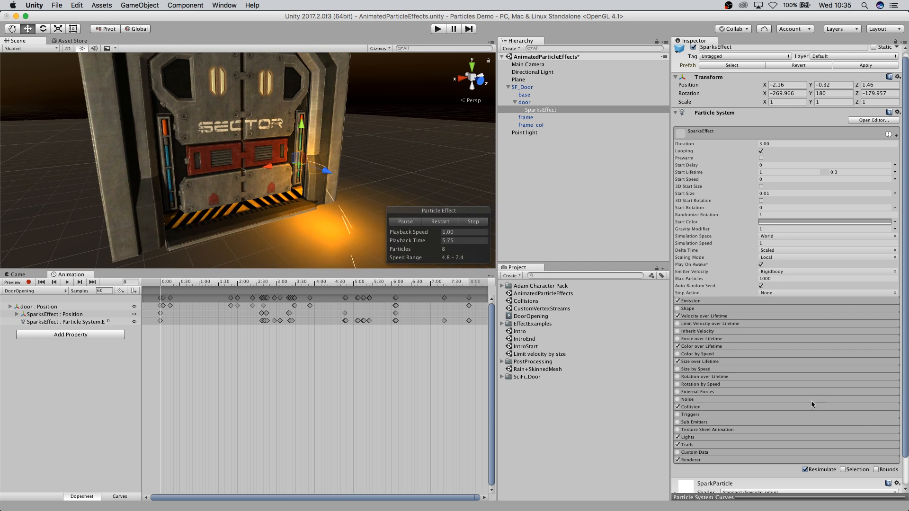
click(695, 436)
scroll(763, 404, down, 4)
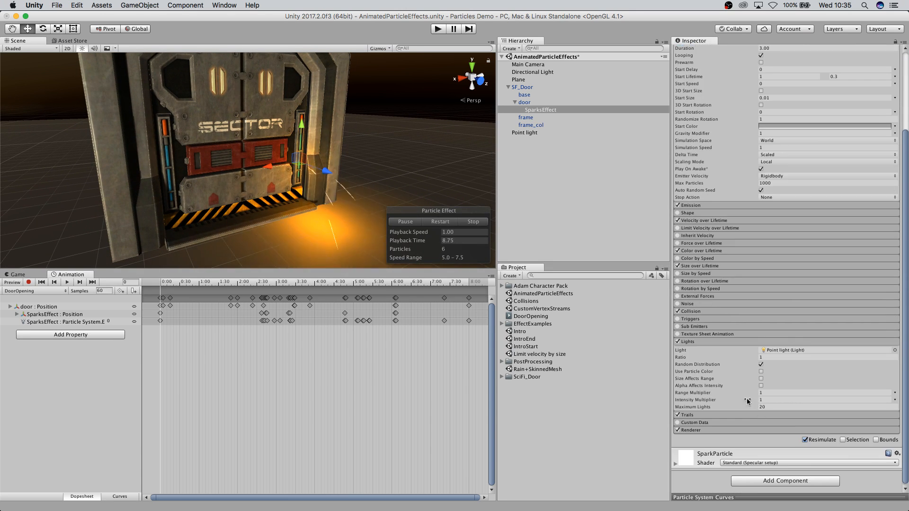
click(695, 368)
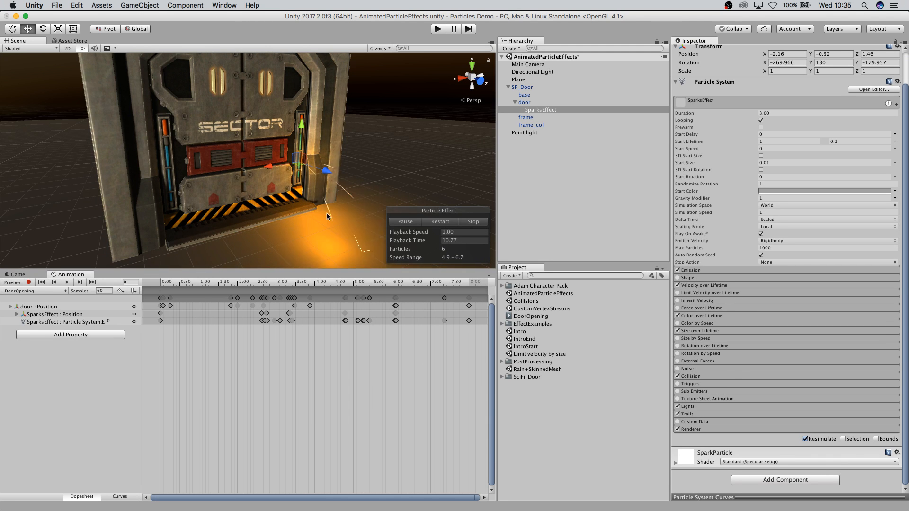
Examine the SparksEffect Particle System settings while its sparks preview plays near the door.
scroll(350, 184, down, 3)
scroll(350, 183, down, 2)
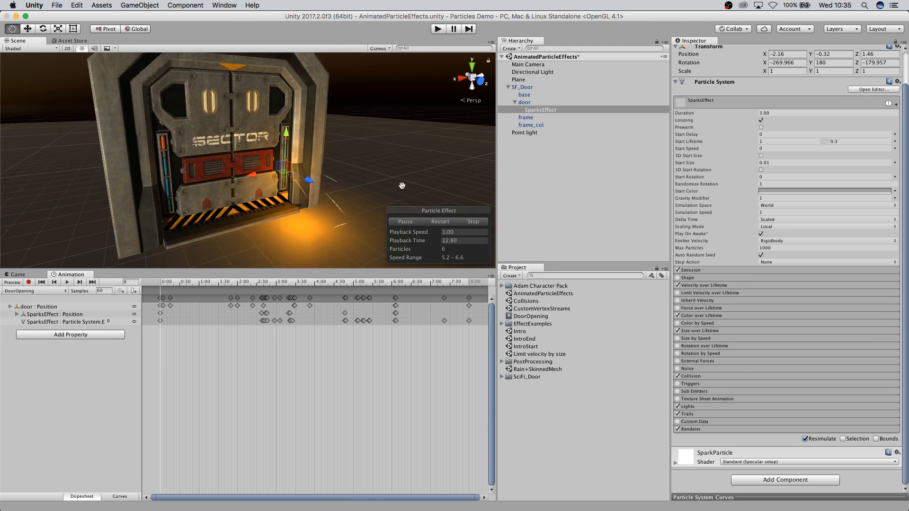
scroll(336, 175, down, 2)
scroll(336, 175, down, 4)
scroll(345, 196, up, 4)
scroll(333, 184, up, 2)
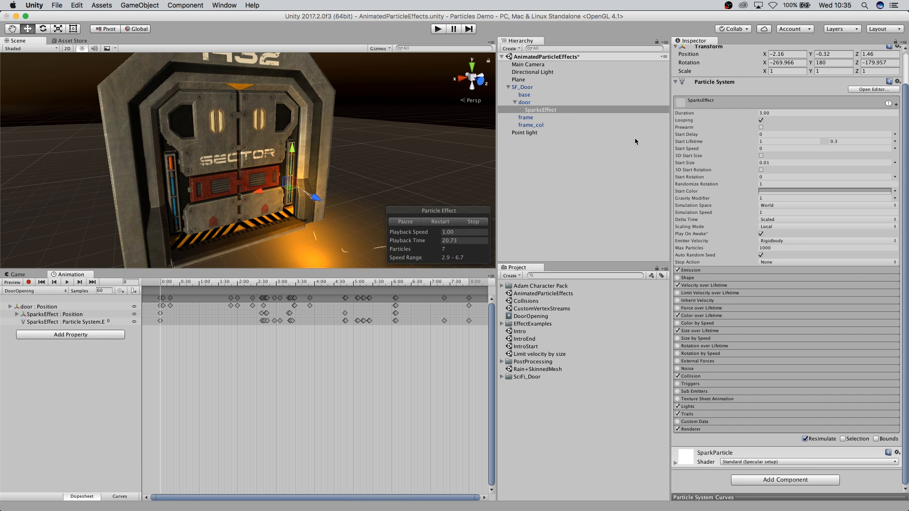
scroll(787, 264, up, 3)
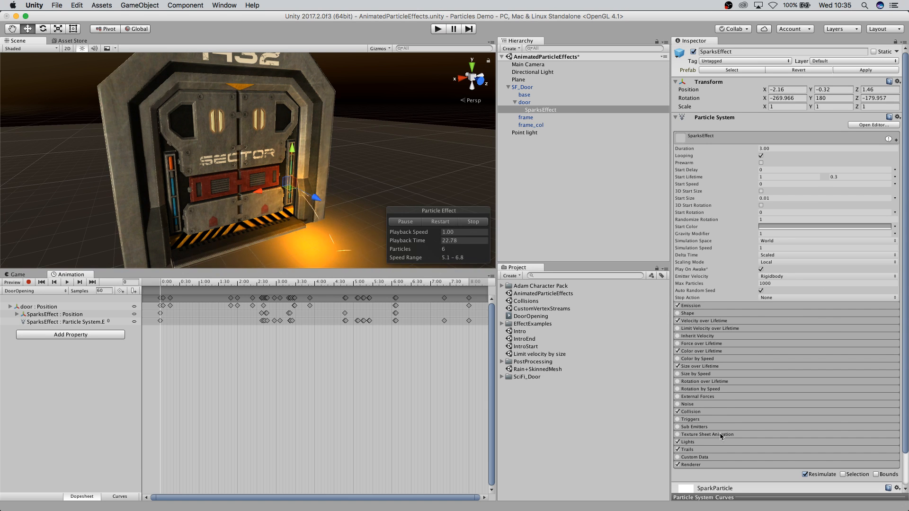
scroll(717, 426, down, 3)
scroll(709, 343, up, 3)
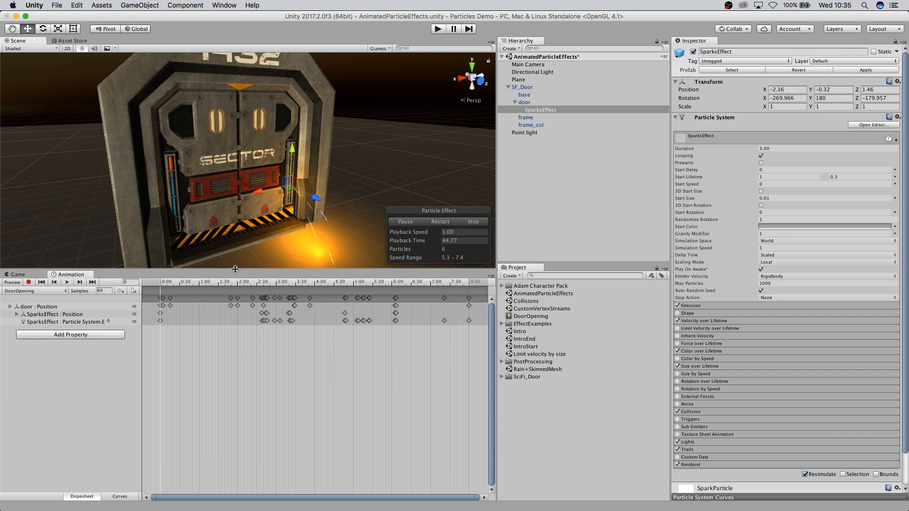
Scrub the DoorOpening animation timeline to preview the door opening, then return to the first frame.
drag(223, 273, 245, 301)
click(181, 289)
drag(187, 303, 162, 305)
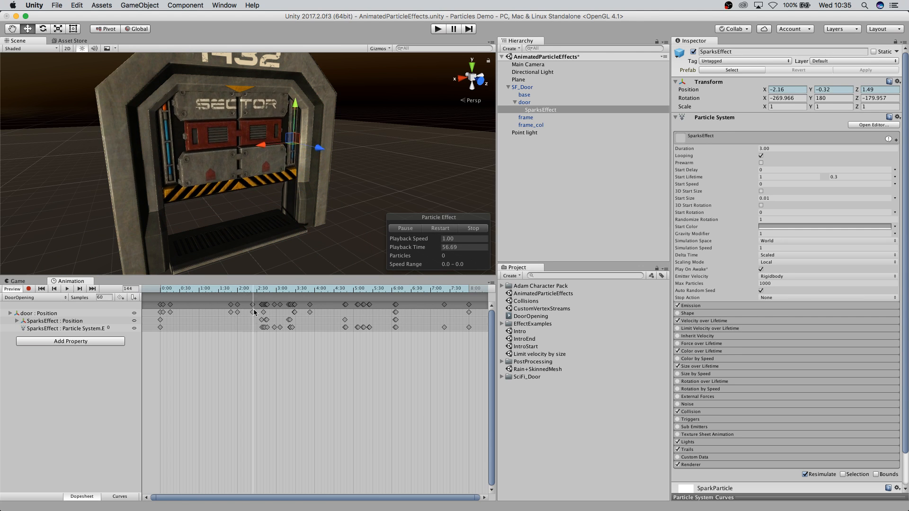
drag(252, 311, 137, 310)
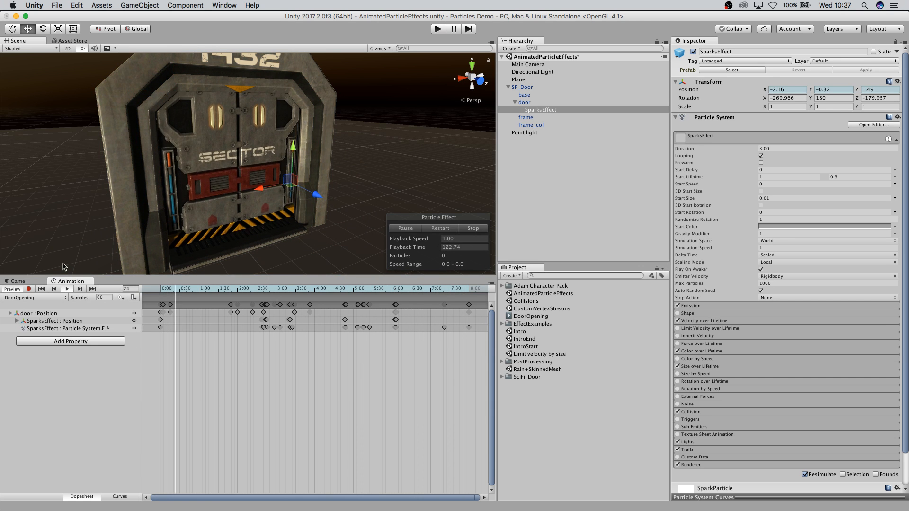
drag(215, 290, 113, 292)
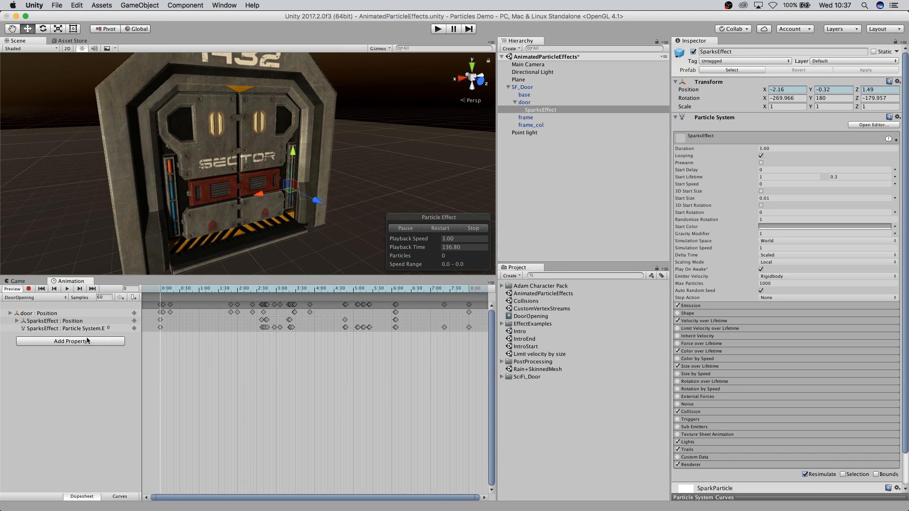
Browse the animatable Particle System properties of SparksEffect in the Add Property list without adding any.
click(82, 330)
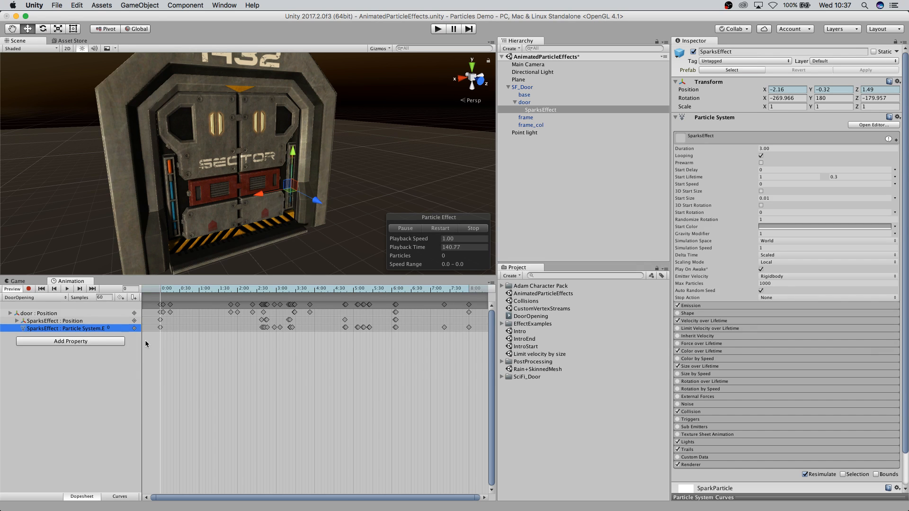
click(99, 341)
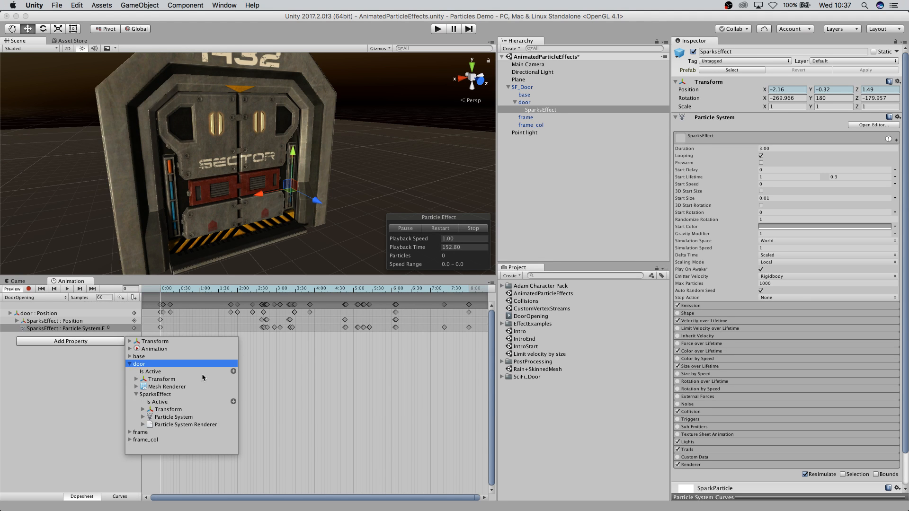
click(142, 417)
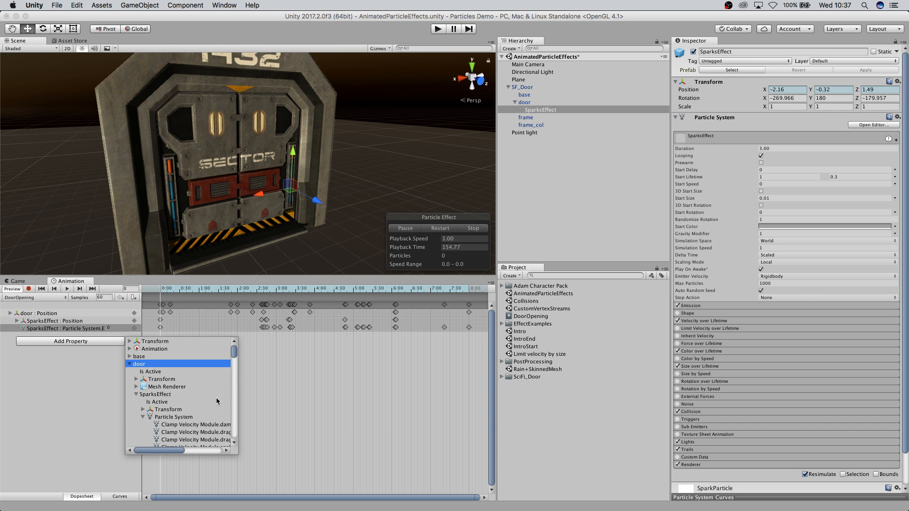
drag(234, 358, 257, 436)
scroll(180, 403, up, 10)
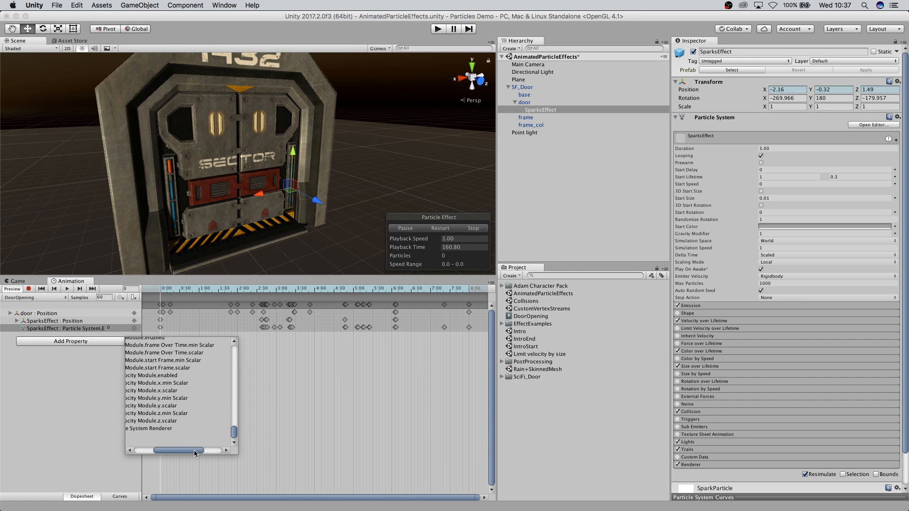
scroll(180, 397, up, 15)
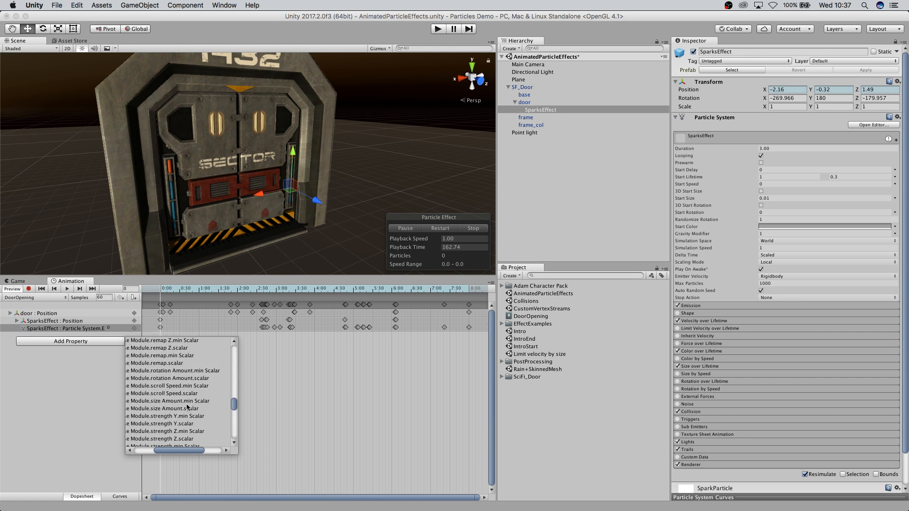
scroll(203, 425, up, 8)
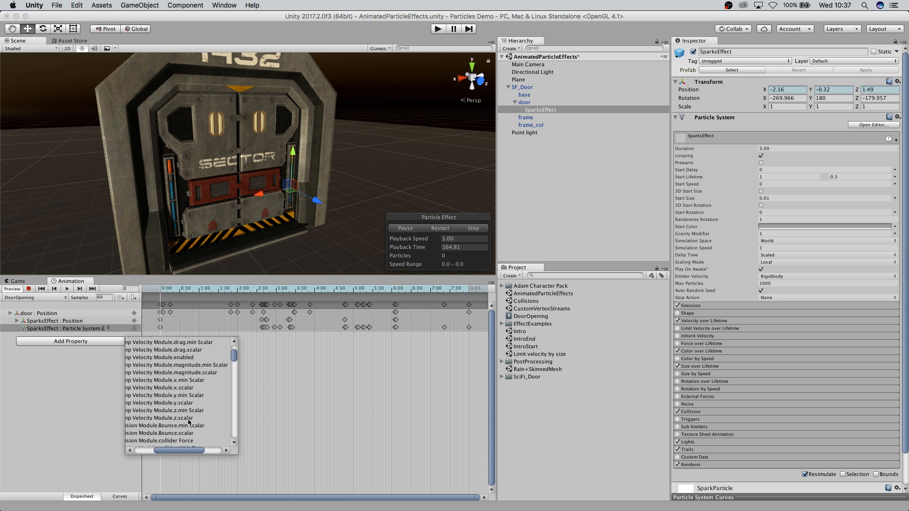
scroll(179, 452, up, 15)
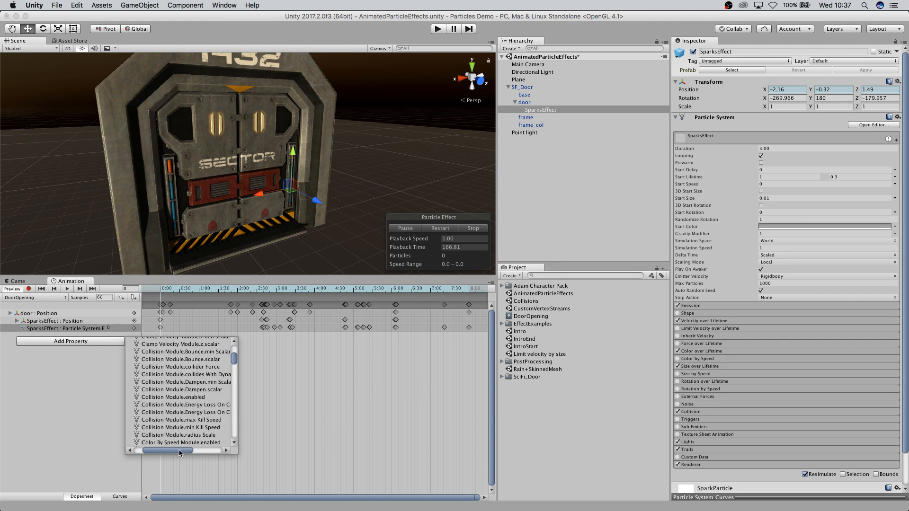
scroll(177, 410, up, 3)
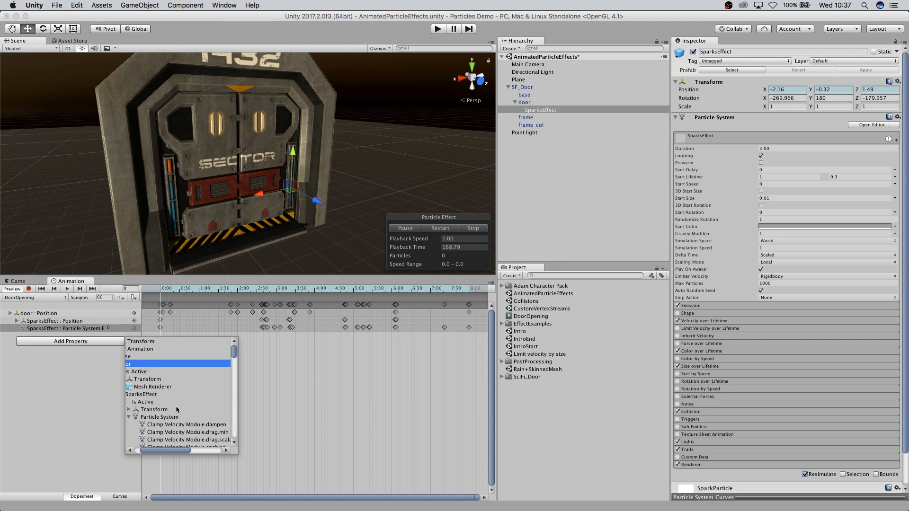
click(89, 329)
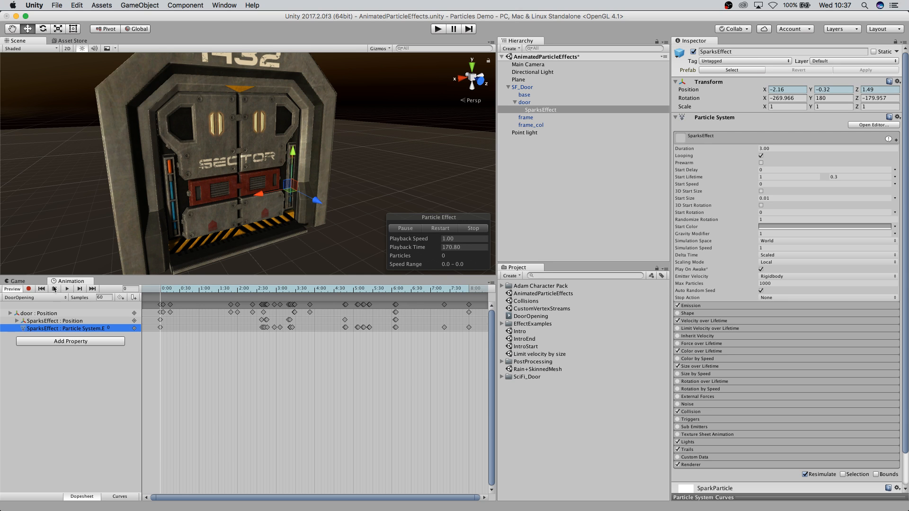
In record mode at frame 48, set SparksEffect's Start Size to 20 as a keyframe, then stop recording.
click(29, 289)
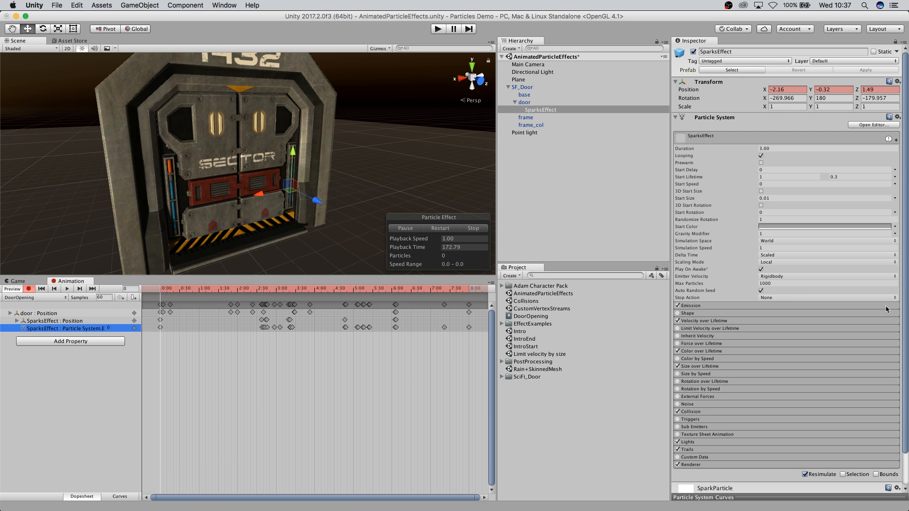
drag(211, 295, 190, 305)
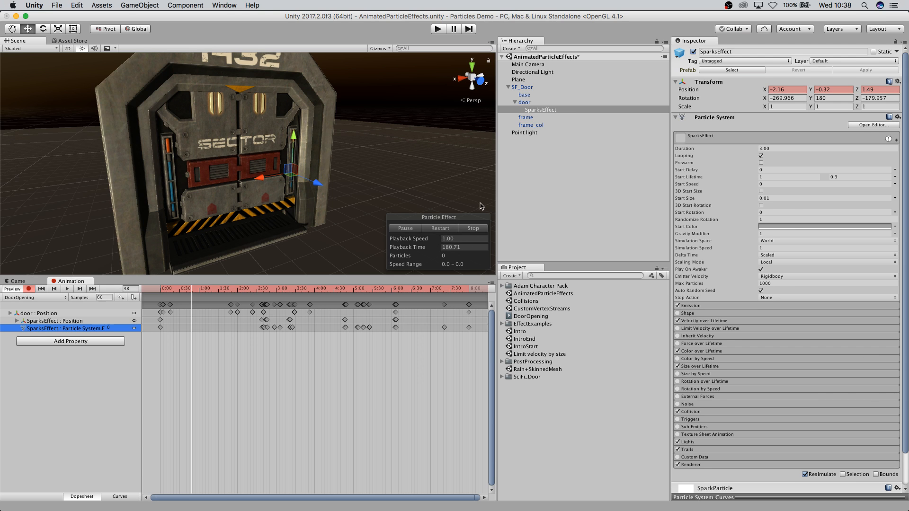
scroll(735, 260, down, 3)
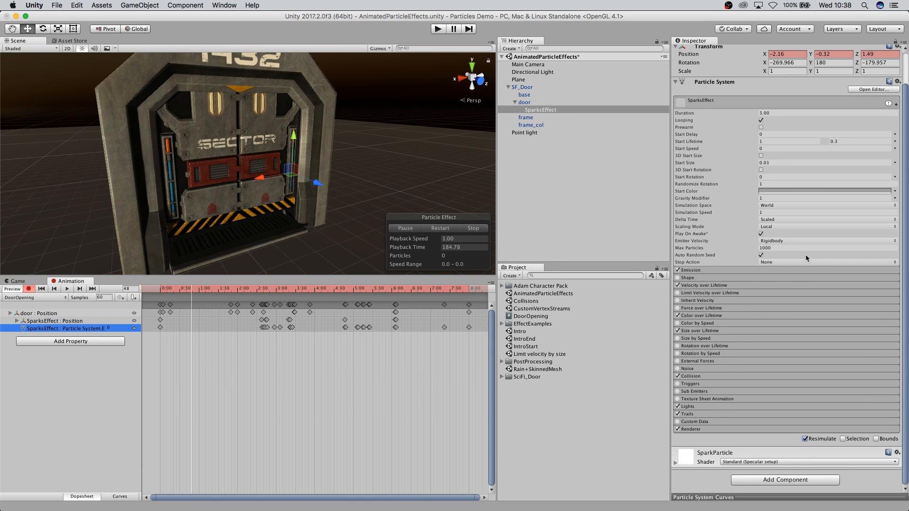
click(789, 163)
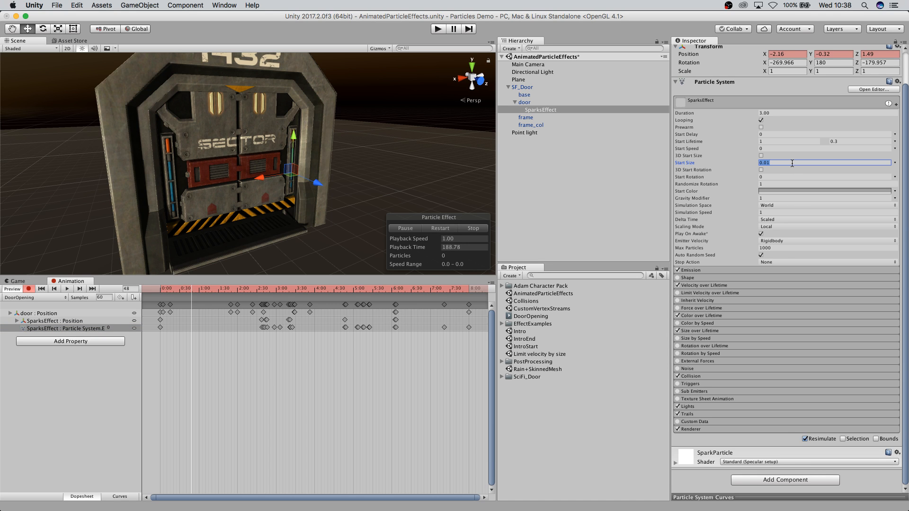
text(20)
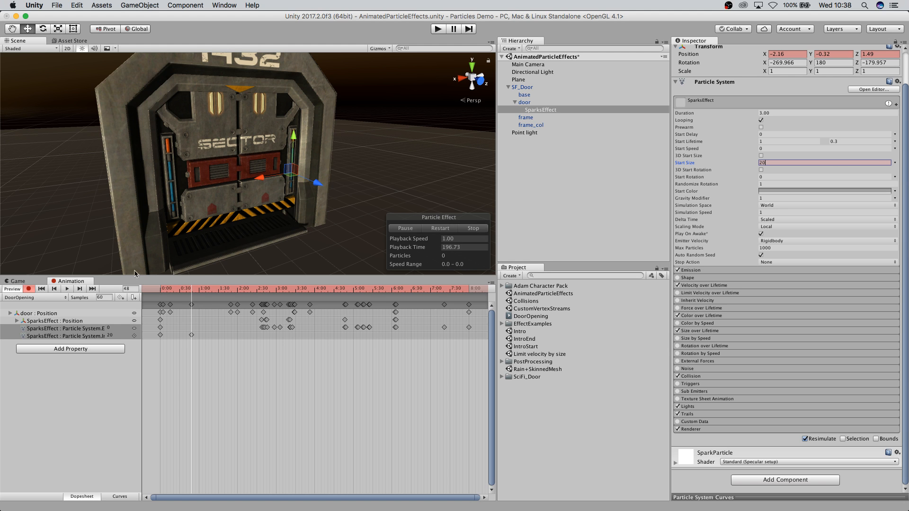
drag(193, 290, 215, 301)
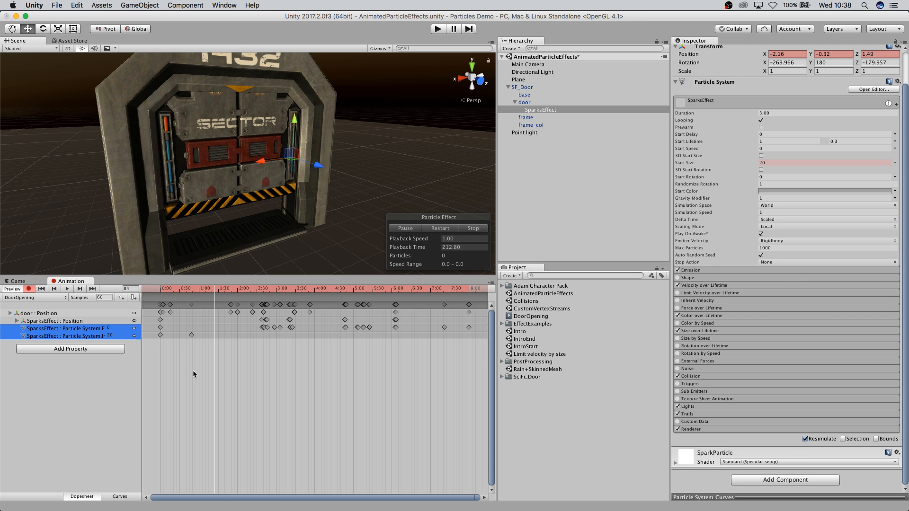
click(30, 290)
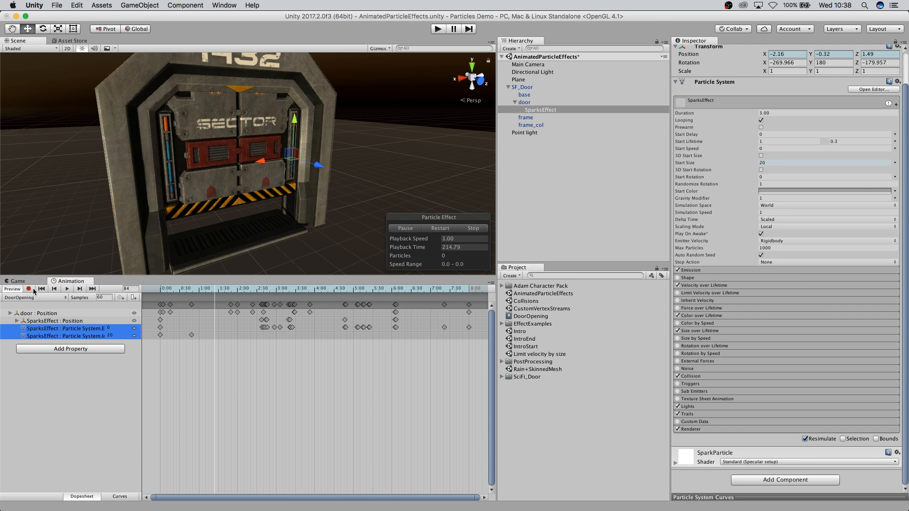
drag(222, 290, 148, 313)
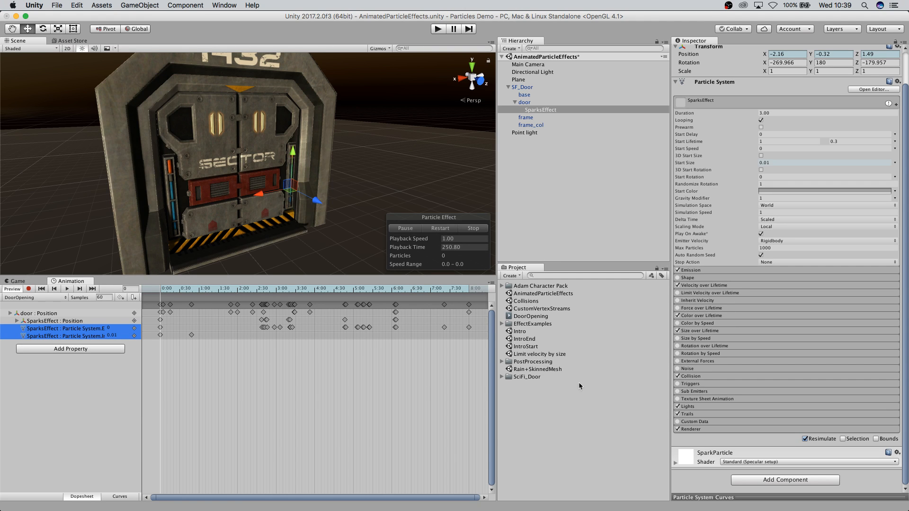
Open the Rain+SkinnedMesh scene without saving the current scene, and show the Game view.
double_click(539, 370)
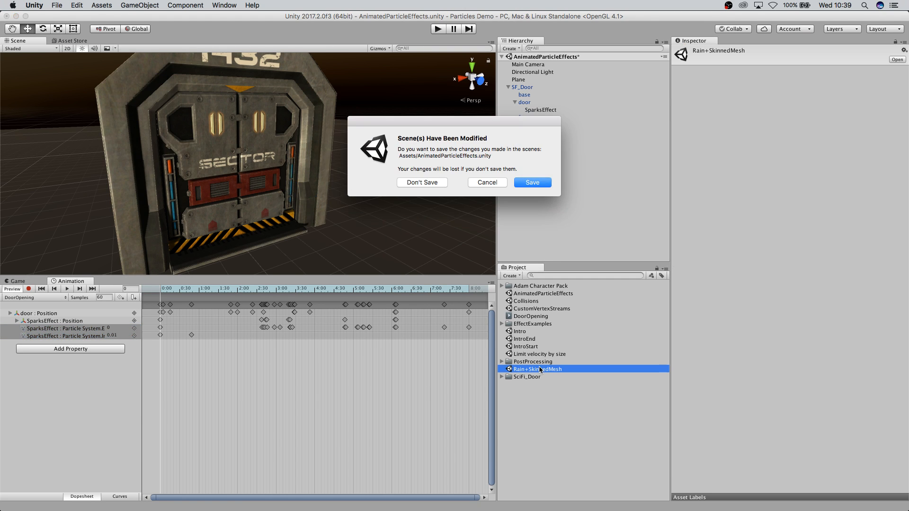
click(423, 183)
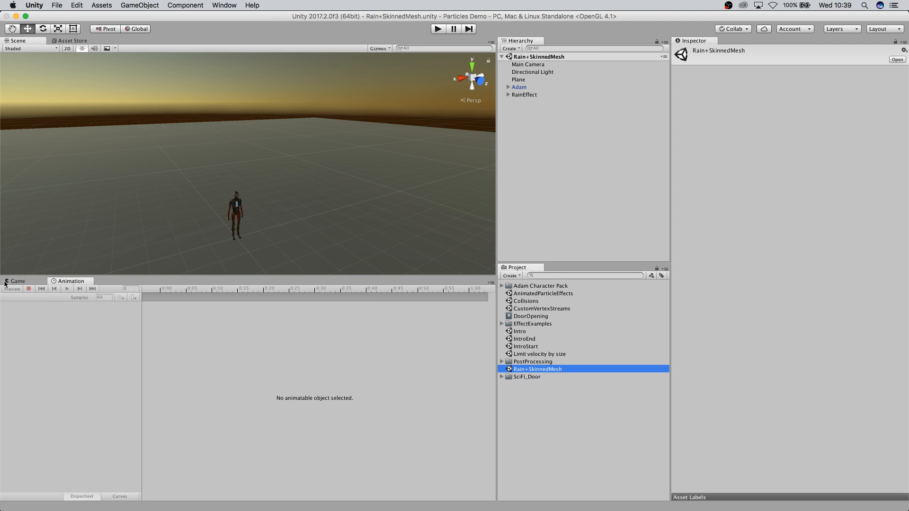
click(16, 282)
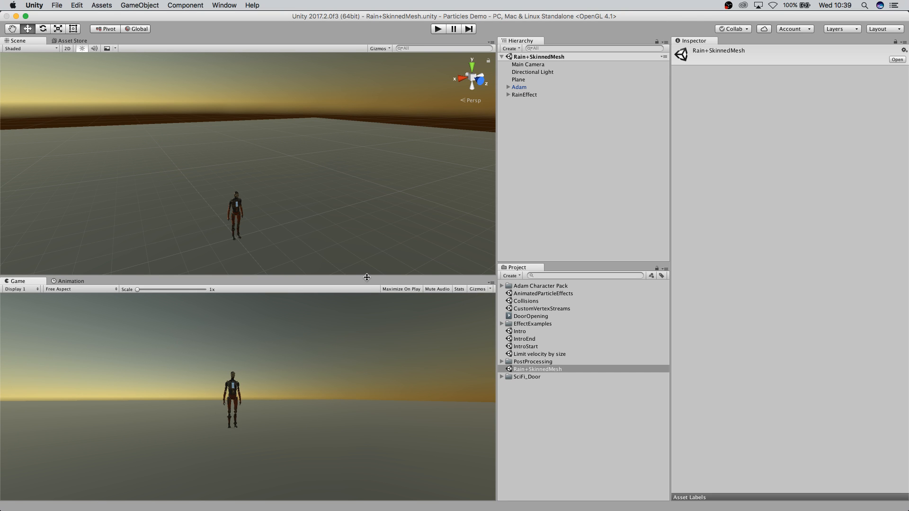
Select the Rain particle system under RainEffect and expand its Collision and Sub Emitters modules to examine them.
click(508, 95)
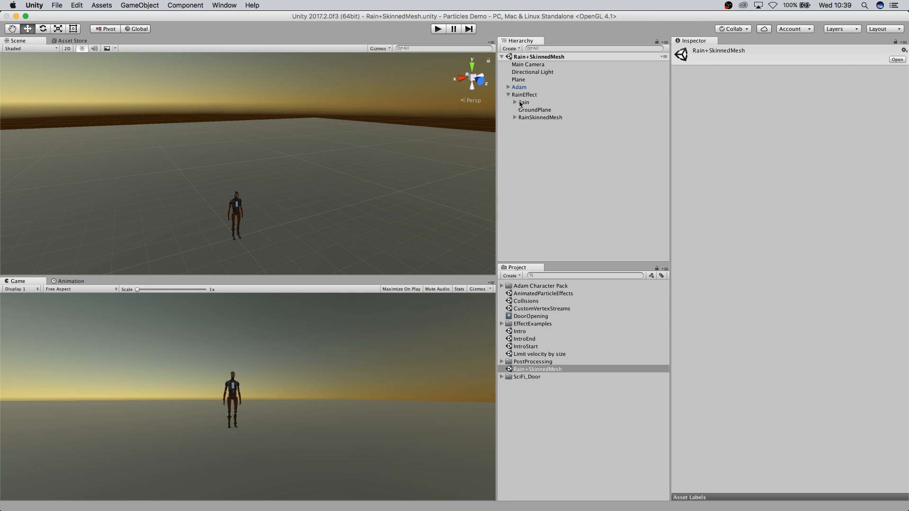
click(521, 102)
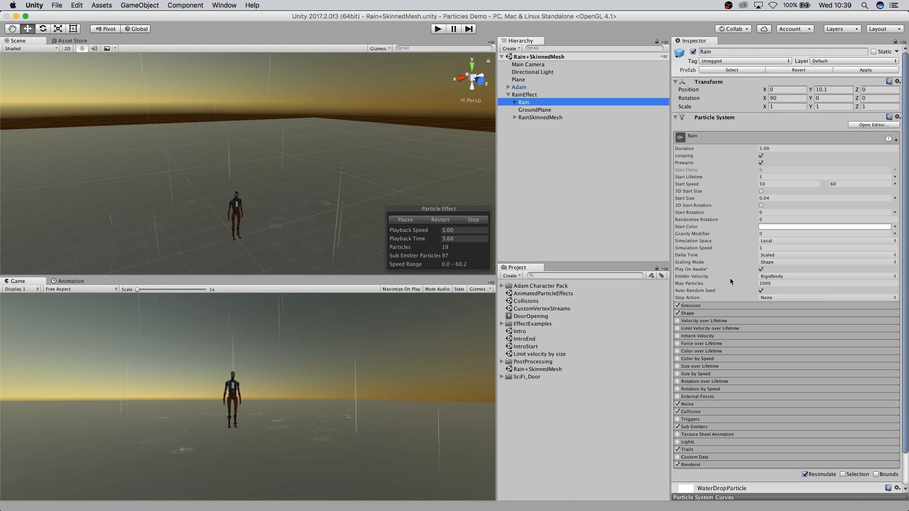
scroll(739, 290, down, 3)
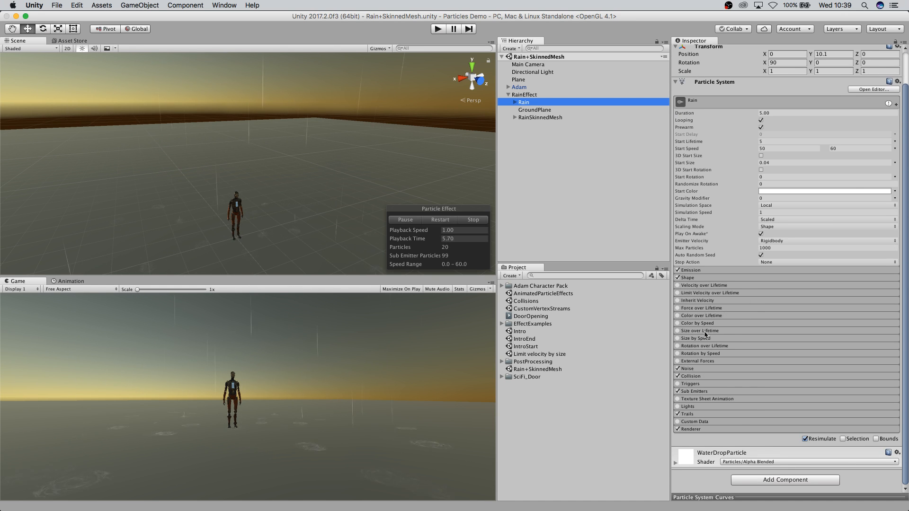
click(692, 376)
scroll(778, 368, down, 5)
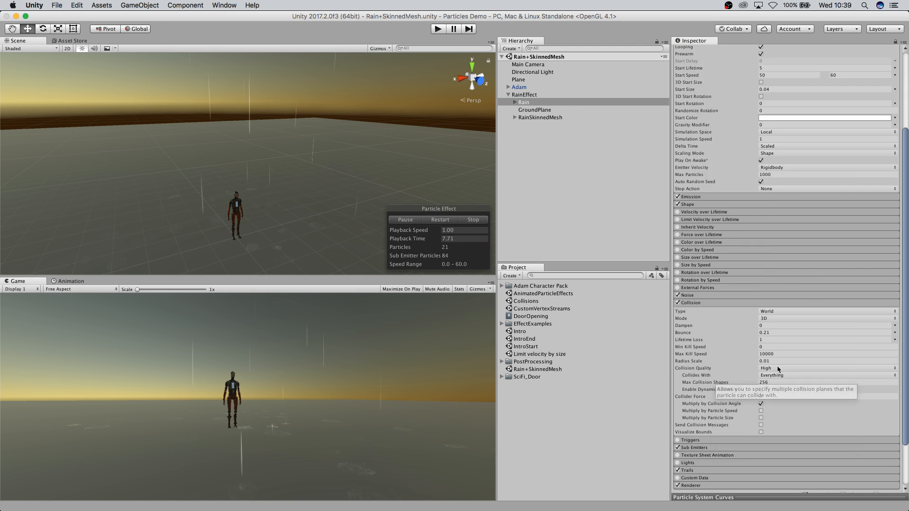
scroll(779, 367, down, 4)
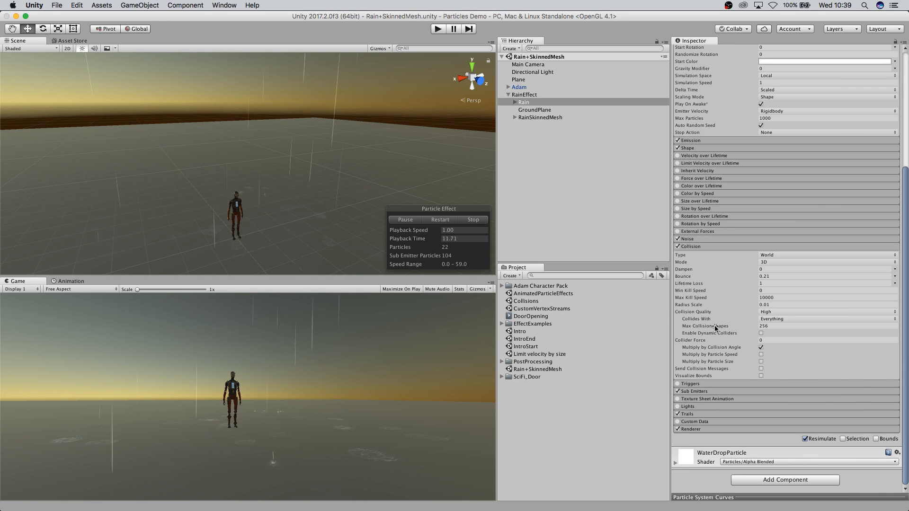
mouse_move(716, 327)
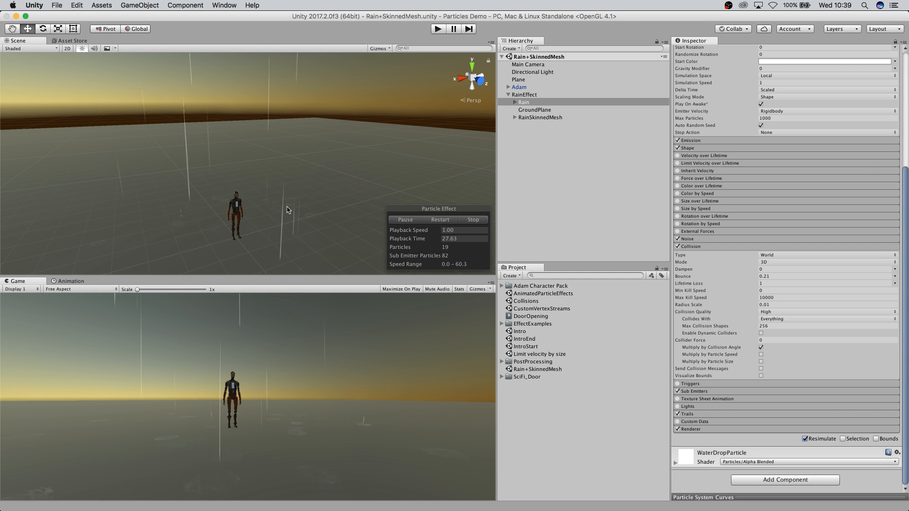
click(723, 390)
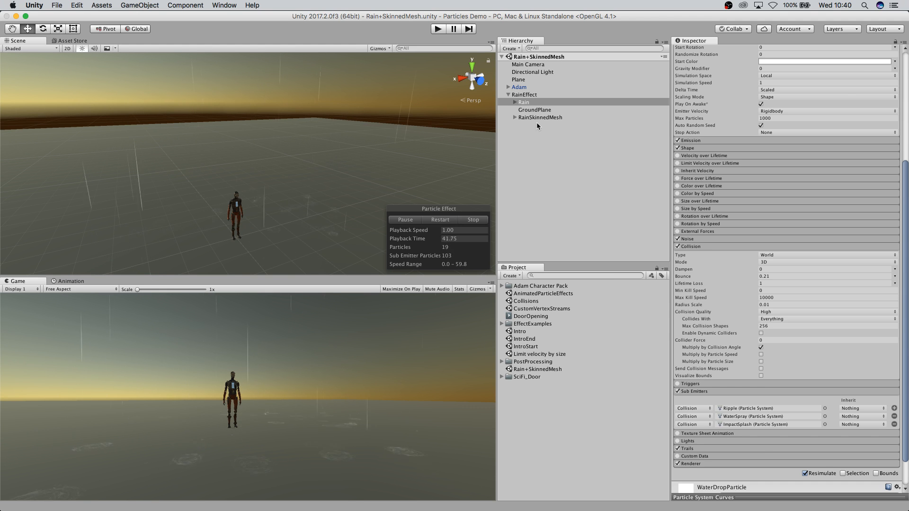
Select the RainSkinnedMesh particle system and view its effect around the Adam character in the Scene.
click(525, 118)
scroll(243, 246, up, 5)
middle_drag(283, 186, 293, 114)
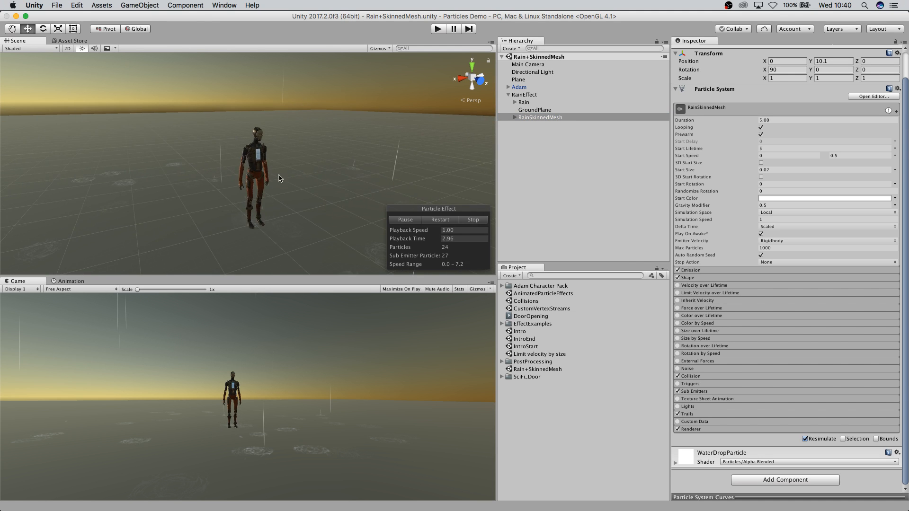
Expand the RainSkinnedMesh particle system's Emission and Shape modules to examine its skinned mesh emission settings.
scroll(297, 224, up, 6)
middle_drag(329, 225, 312, 173)
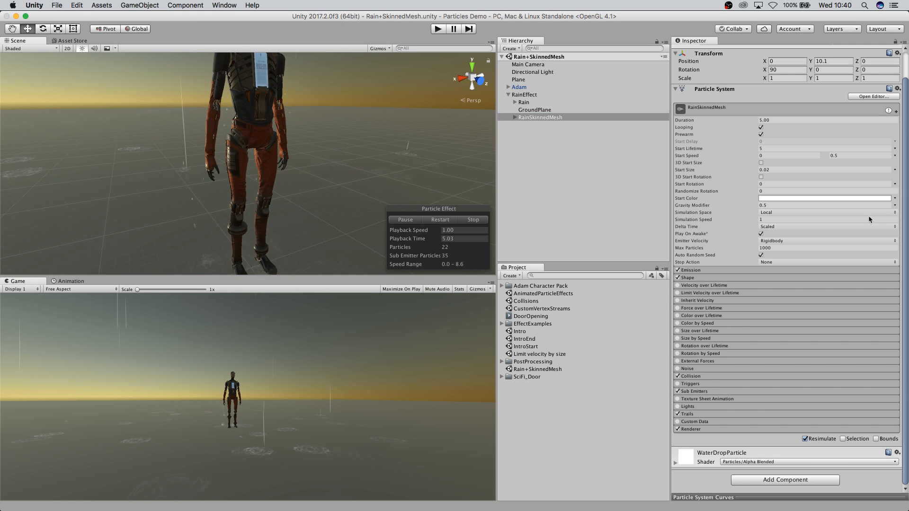
click(723, 270)
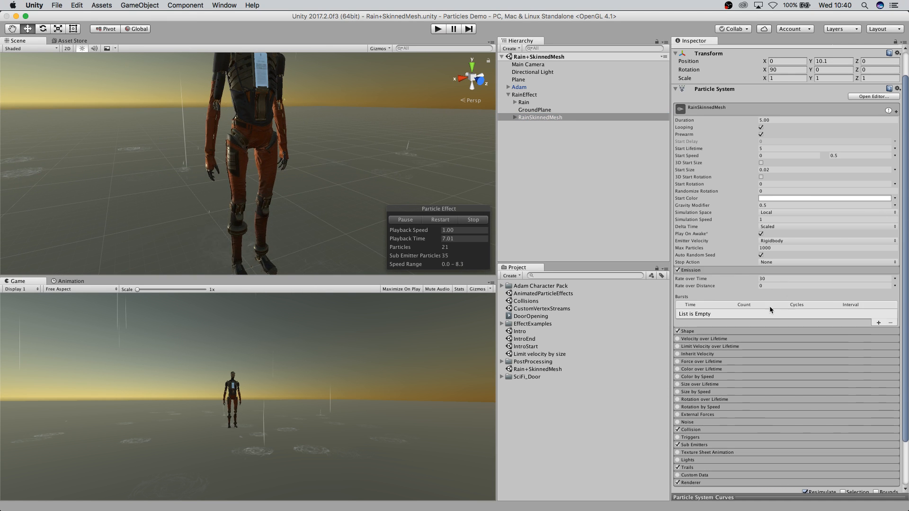
click(710, 331)
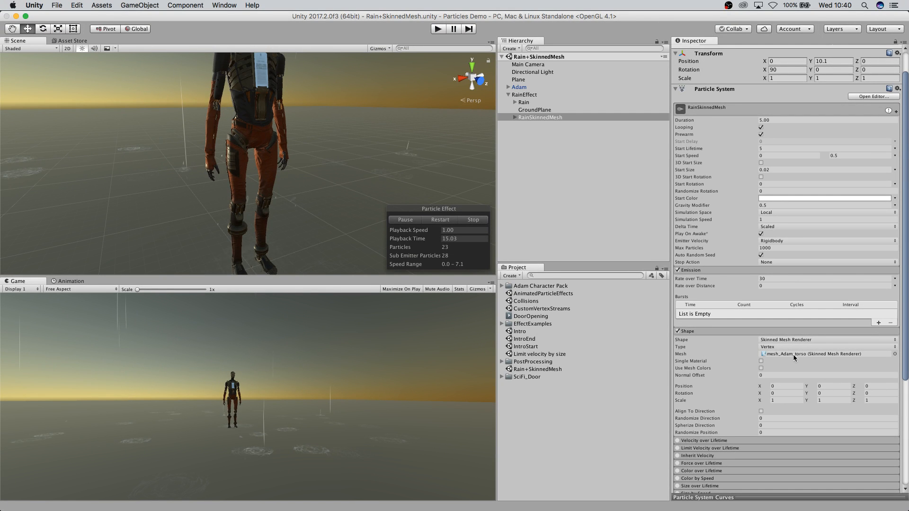
Orbit around Adam in the Scene view and briefly play the scene to watch the rain on the character.
middle_drag(333, 166, 323, 125)
scroll(334, 181, up, 10)
scroll(334, 181, down, 10)
middle_drag(344, 249, 349, 146)
middle_drag(323, 104, 325, 237)
middle_drag(326, 147, 326, 172)
scroll(324, 173, down, 5)
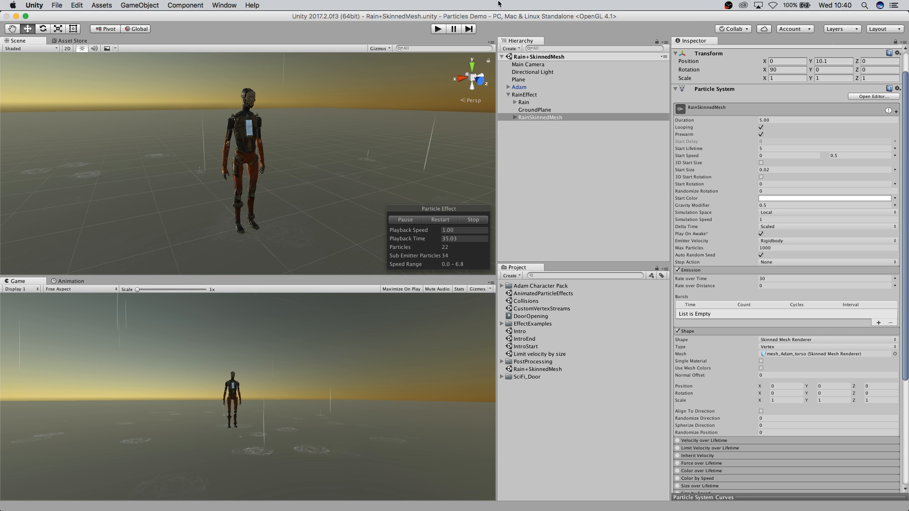
click(436, 31)
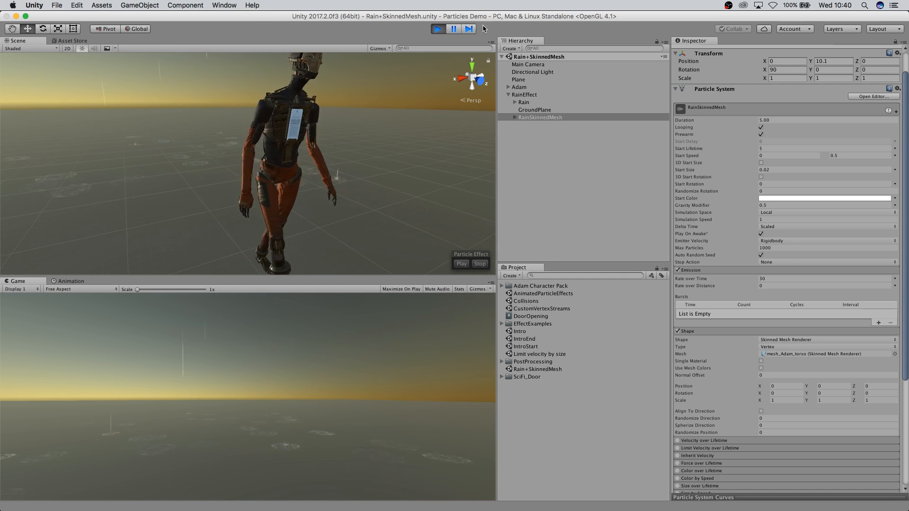
click(438, 28)
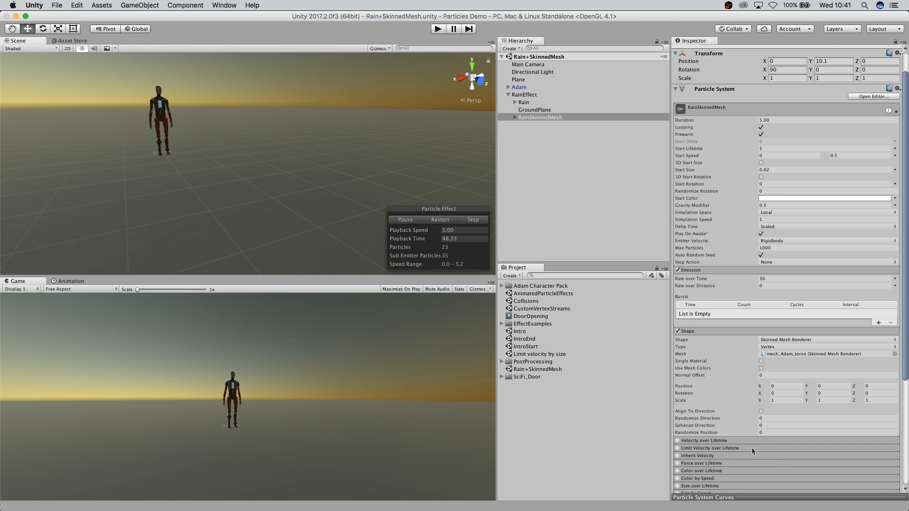
Review the Shape module's Type options Vertex, Edge and Triangle, keeping Vertex selected.
click(791, 349)
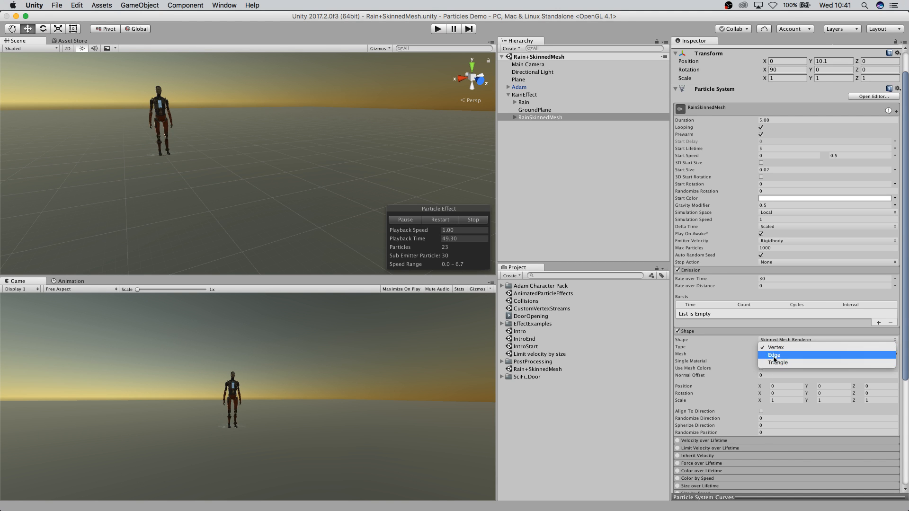
click(775, 349)
click(776, 348)
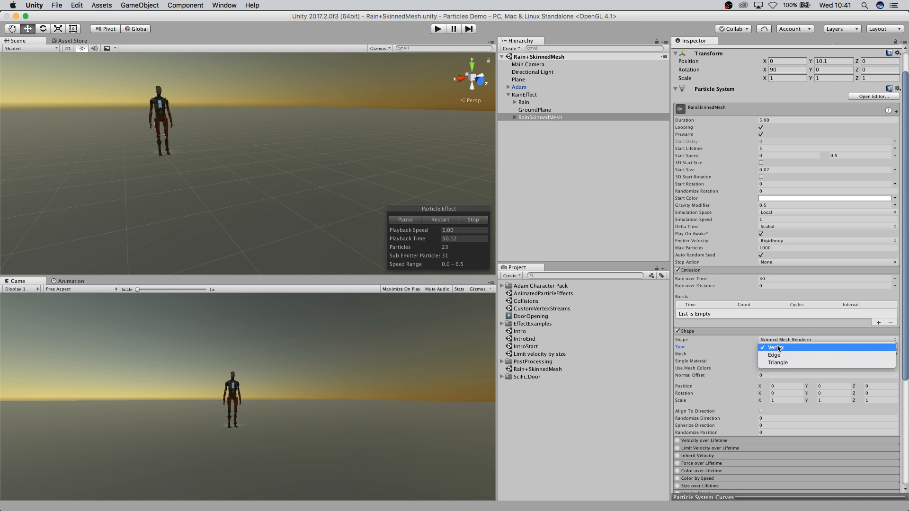
click(783, 349)
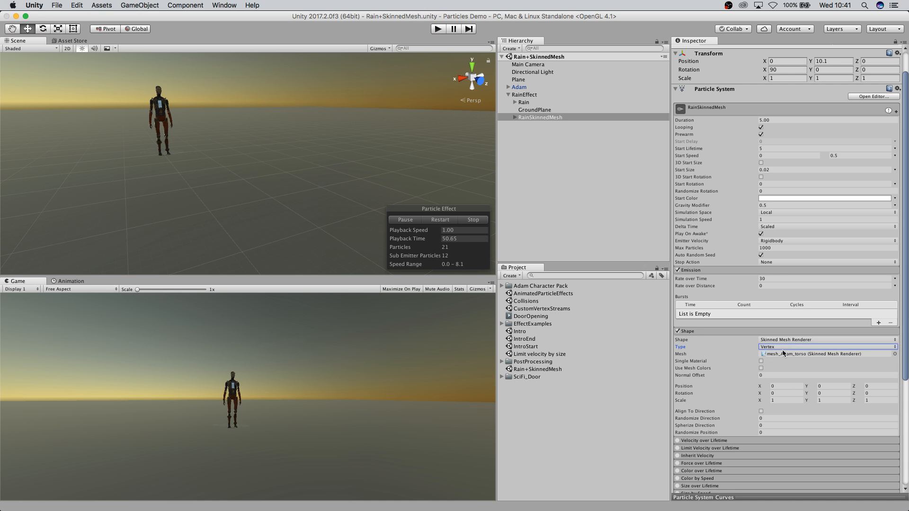
click(773, 349)
click(773, 349)
click(766, 348)
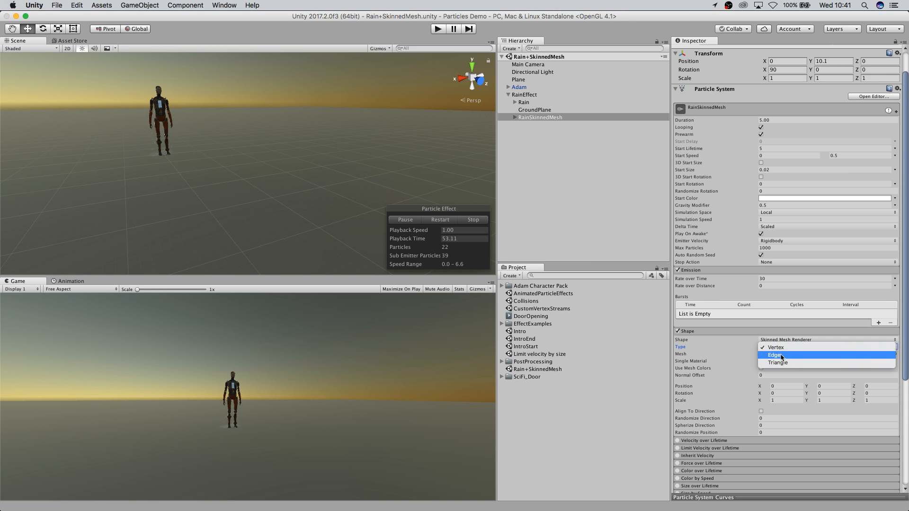
click(781, 348)
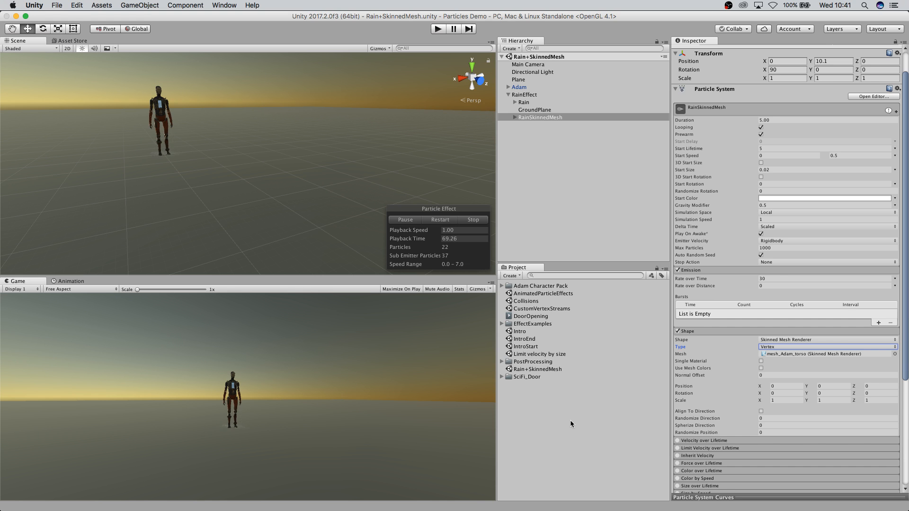
Open the CustomVertexStreams scene, select its Particle System and frame it in the Scene view.
click(528, 295)
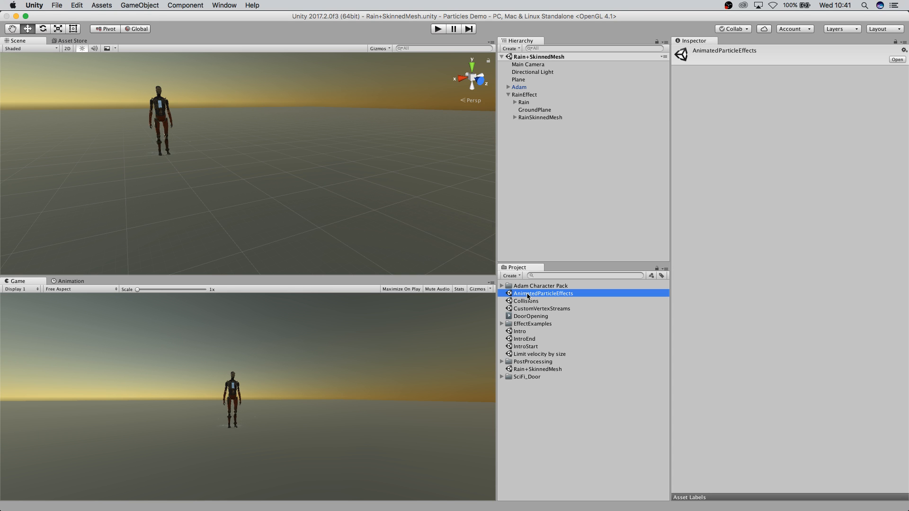
double_click(528, 295)
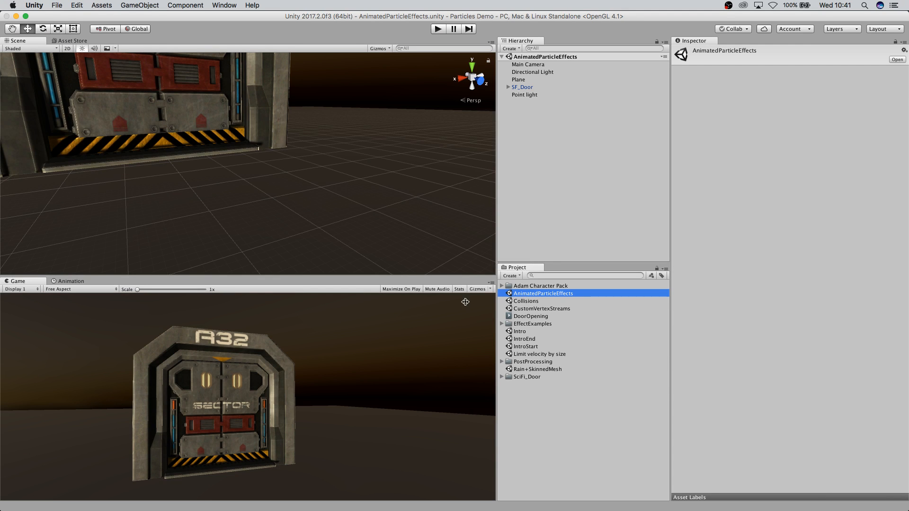
double_click(530, 309)
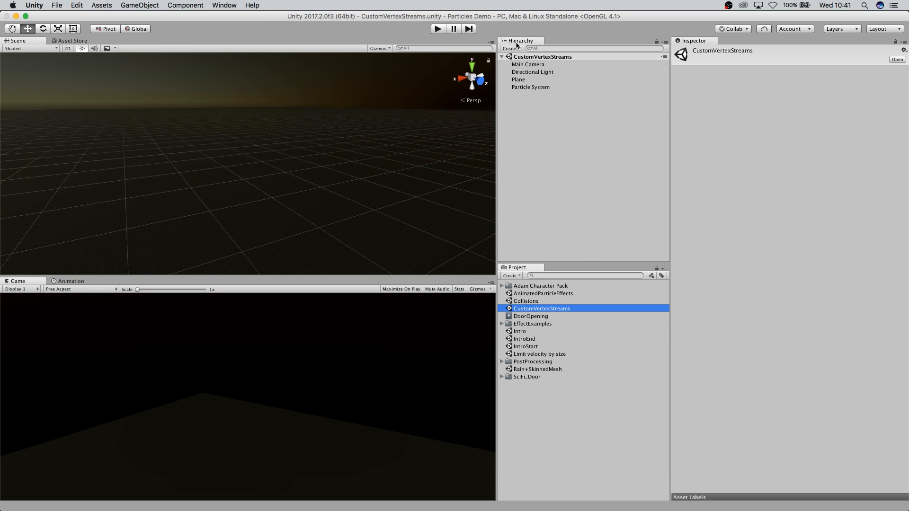
click(521, 87)
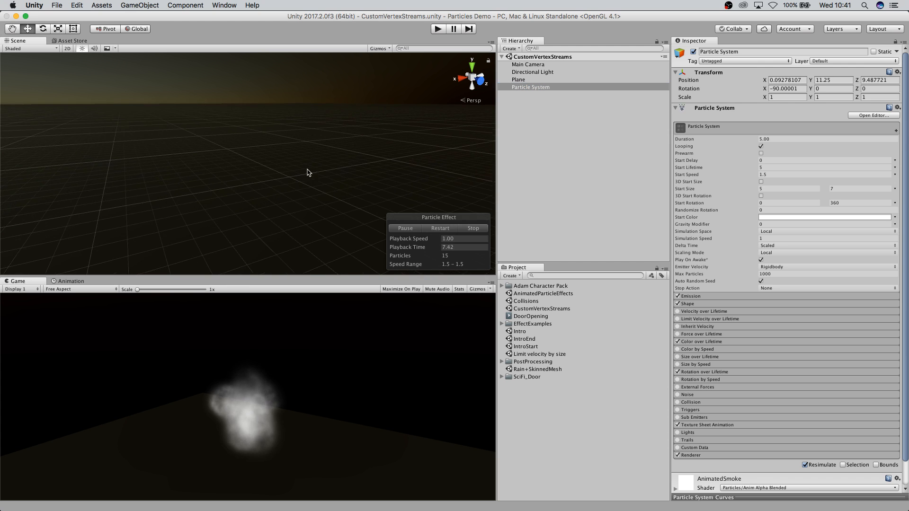
key(f)
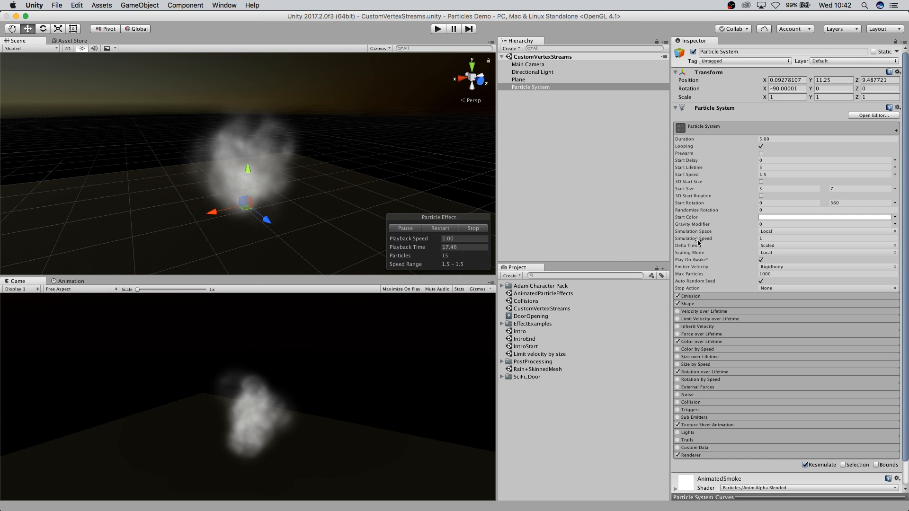
Expand the AnimatedSmoke material settings and locate its particle texture in the Project.
scroll(710, 246, down, 2)
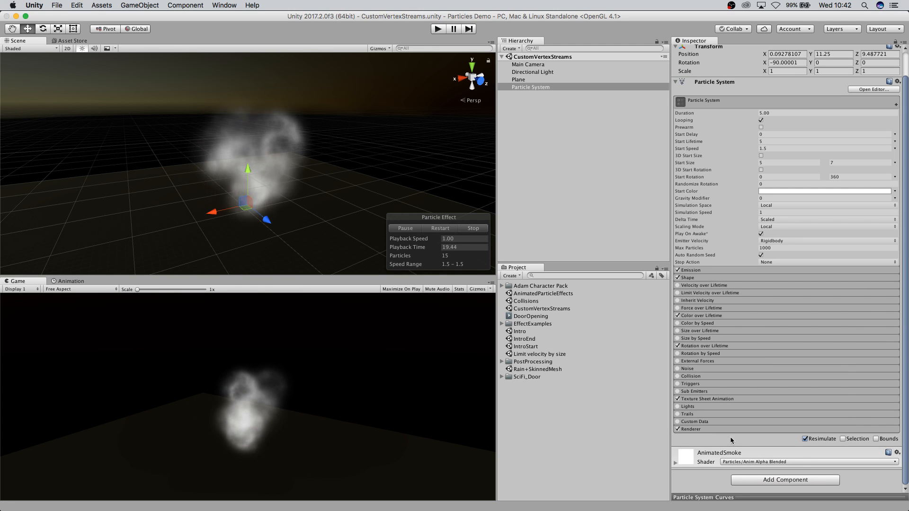
click(675, 462)
scroll(805, 461, down, 1)
scroll(805, 461, down, 5)
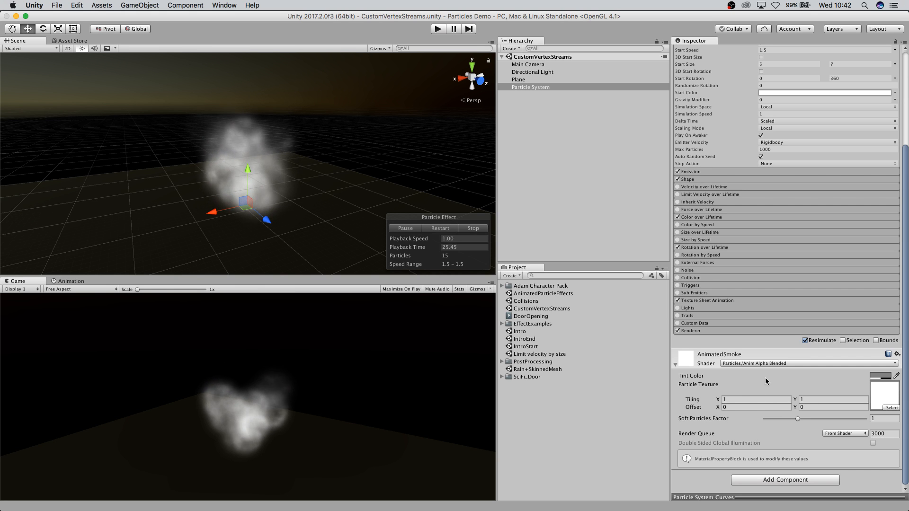
click(887, 409)
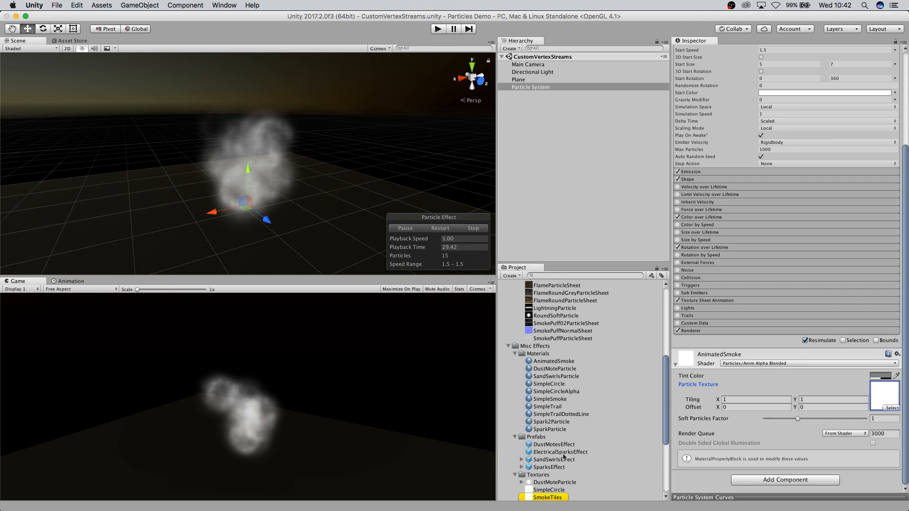
Select the SmokeTiles texture and preview it with its alpha channel displayed.
scroll(553, 482, down, 3)
click(548, 457)
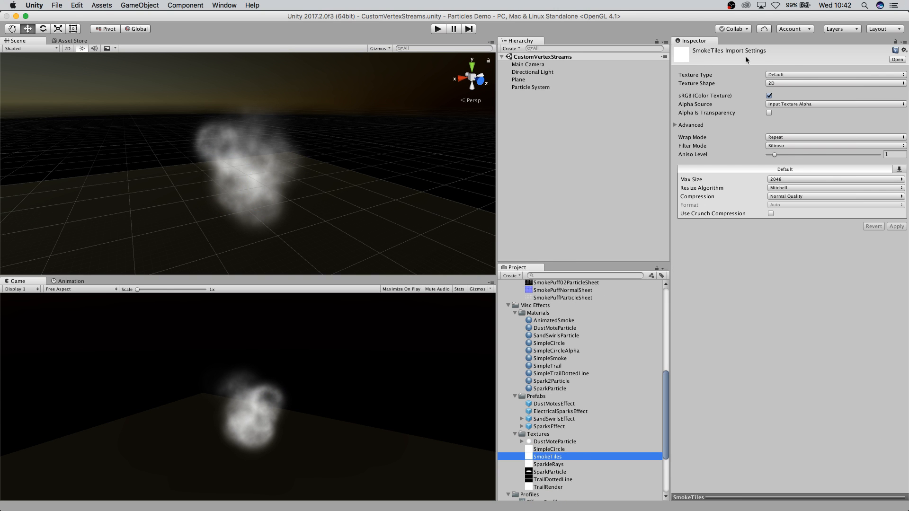
click(542, 459)
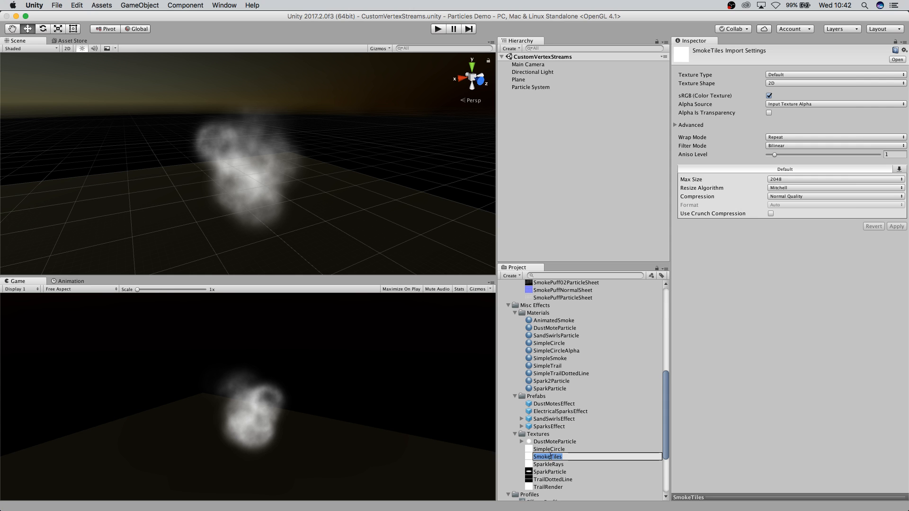
click(531, 458)
click(529, 451)
click(529, 456)
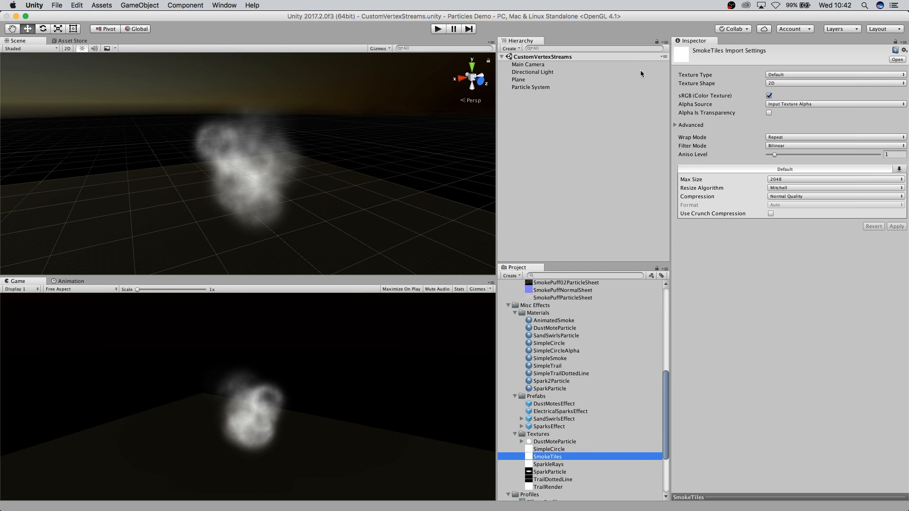
click(770, 497)
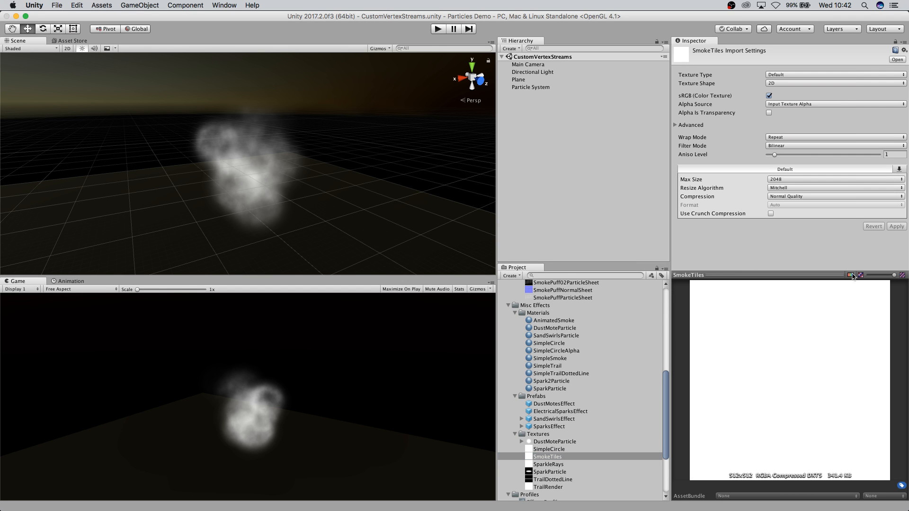
click(850, 275)
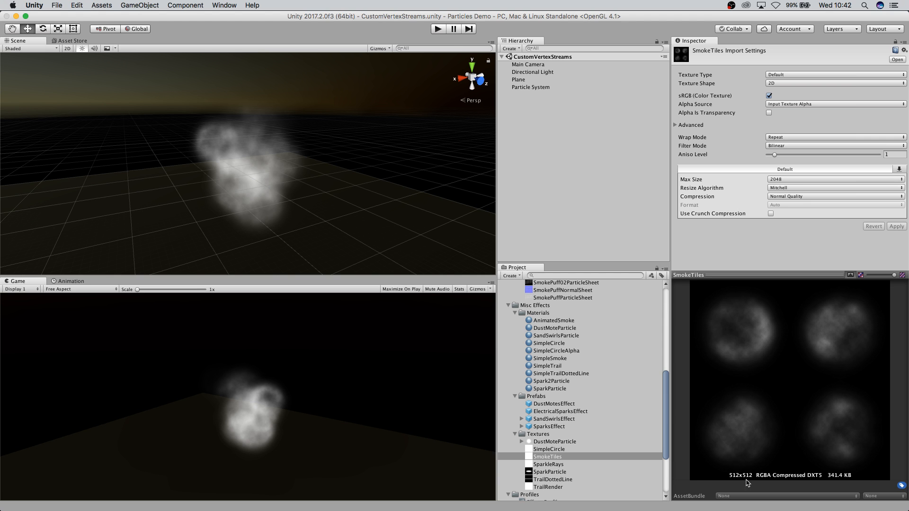
Reselect the Particle System and expand its Texture Sheet Animation and Renderer modules to examine them.
click(529, 88)
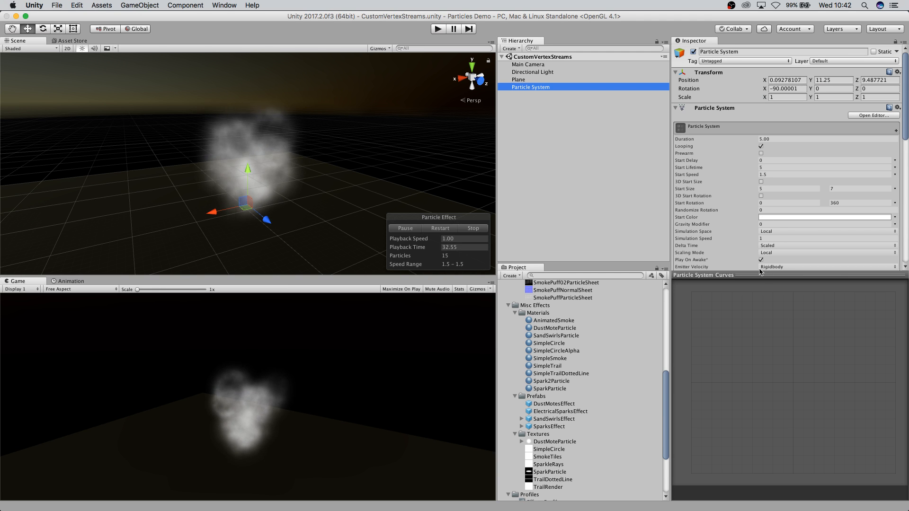
drag(770, 276, 795, 363)
scroll(809, 263, down, 10)
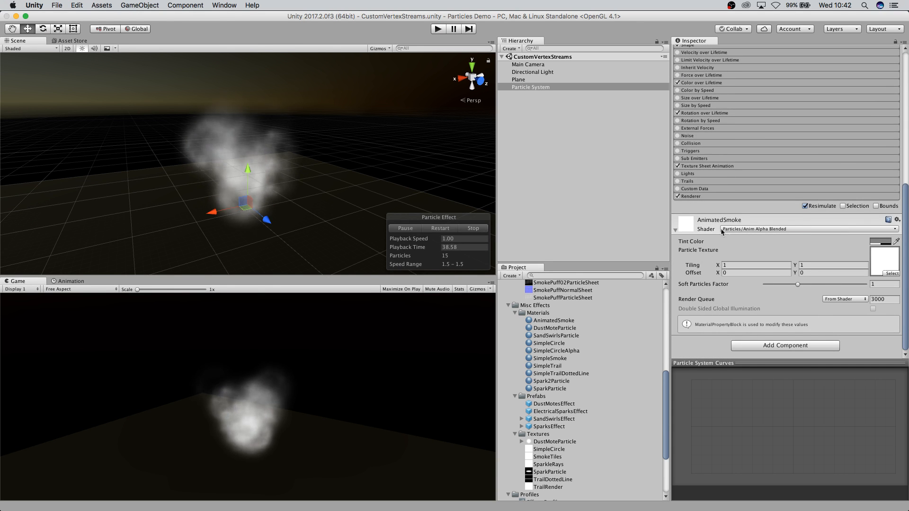
scroll(722, 169, up, 1)
click(719, 172)
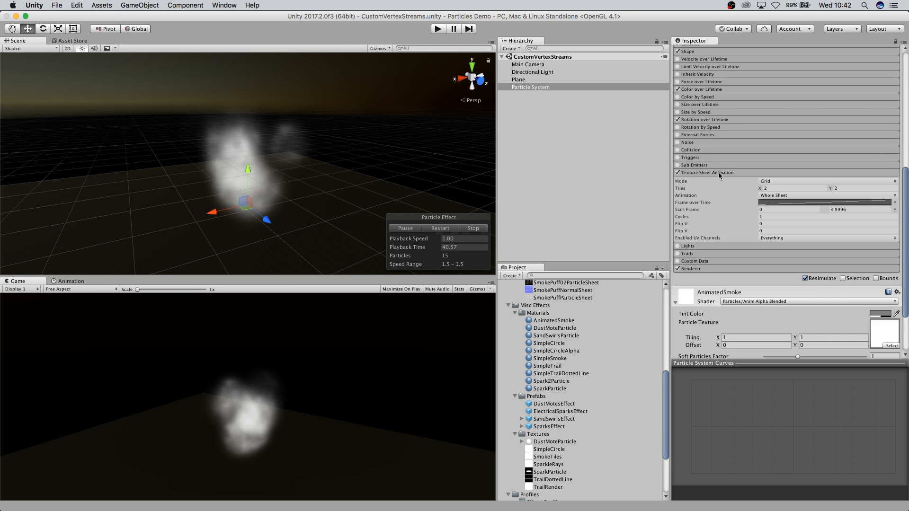
scroll(849, 221, down, 1)
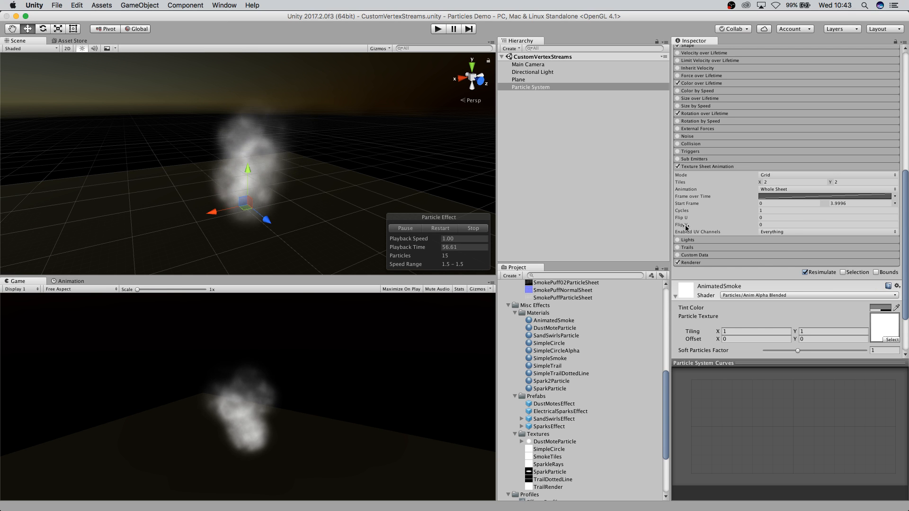
click(696, 264)
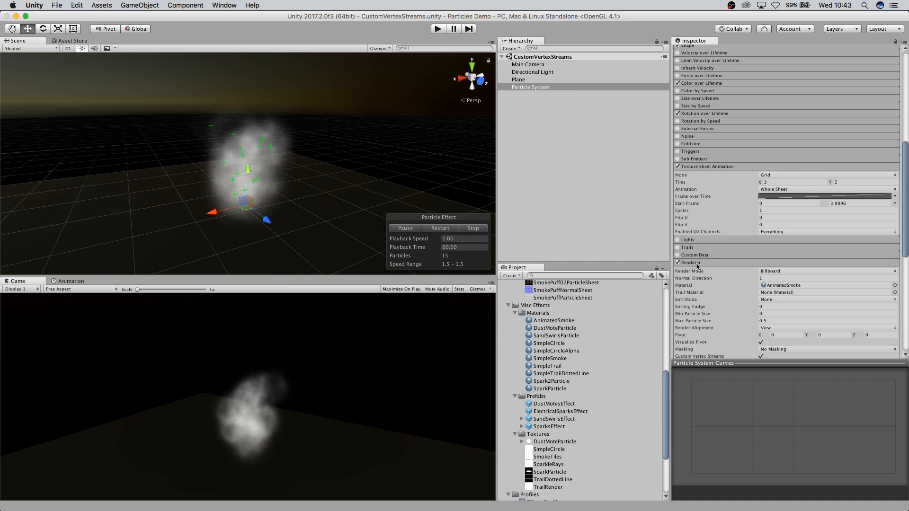
Remove the AnimBlend (TEXCOORD1.x) stream from the Renderer's Custom Vertex Streams list.
scroll(734, 307, down, 5)
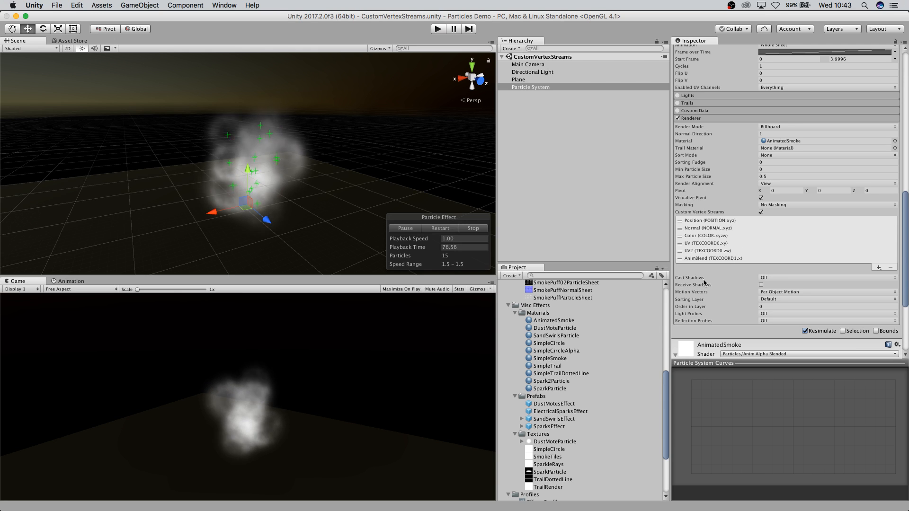
scroll(741, 332, down, 2)
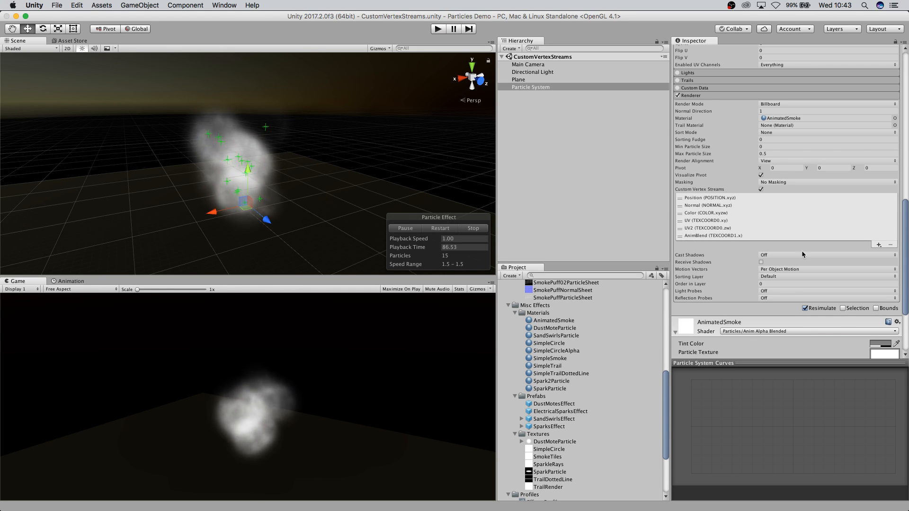
click(878, 245)
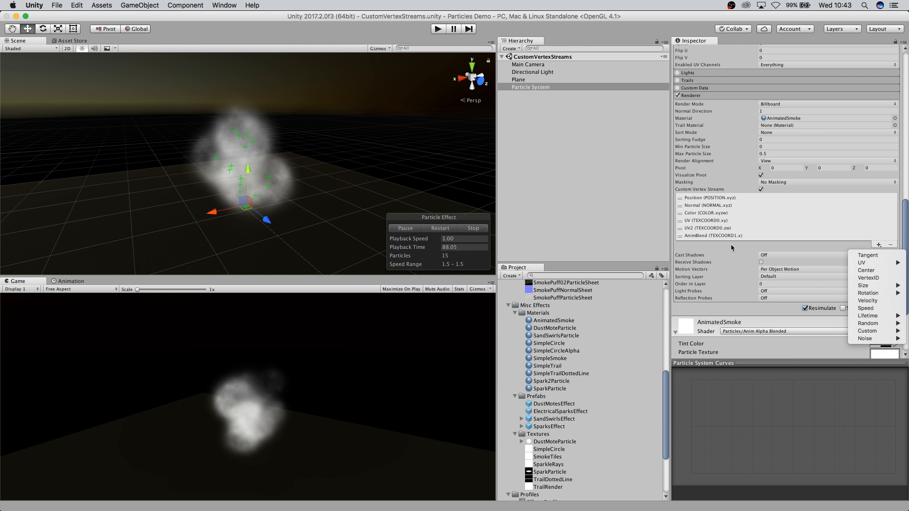
click(717, 252)
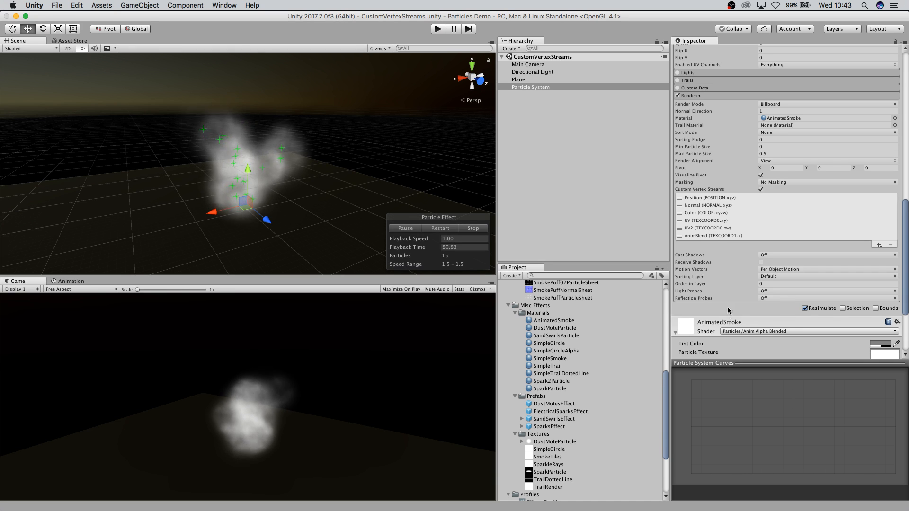
scroll(767, 324, down, 1)
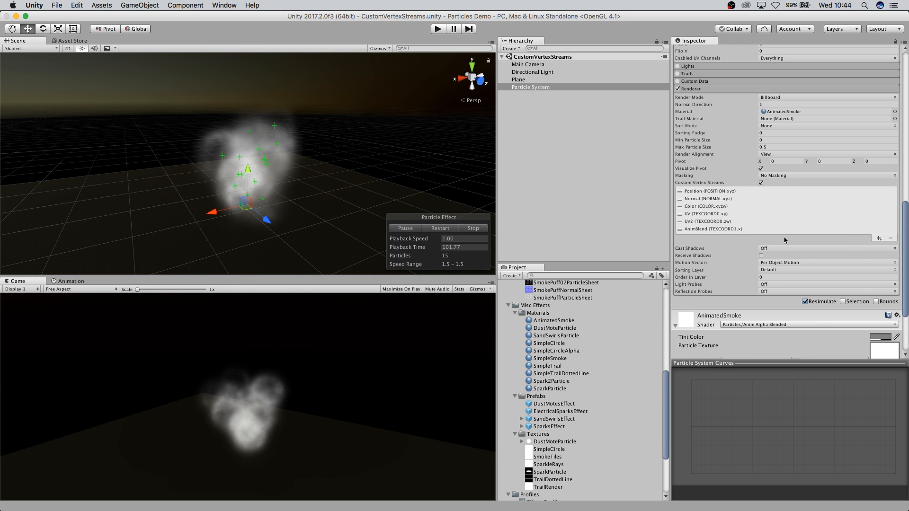
click(724, 222)
click(891, 238)
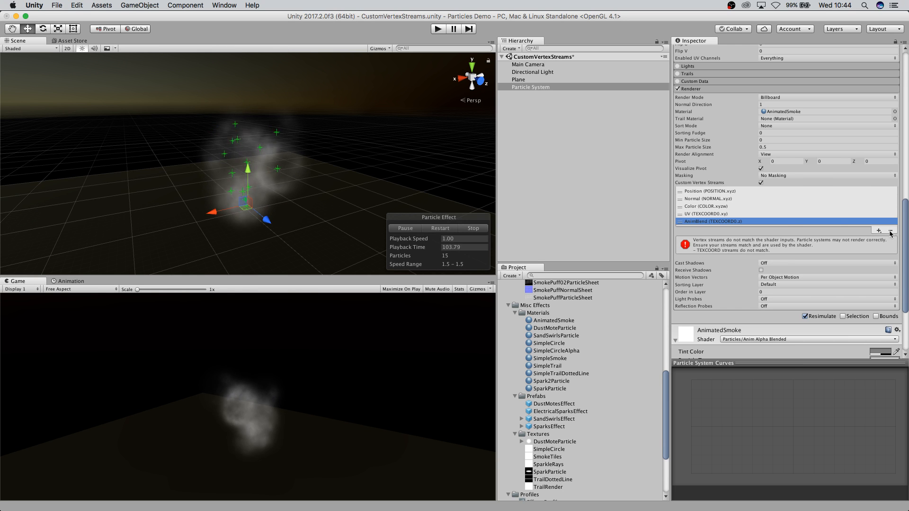
Delete the selected AnimBlend stream and add a UV2 stream to the Renderer's Custom Vertex Streams list.
click(890, 232)
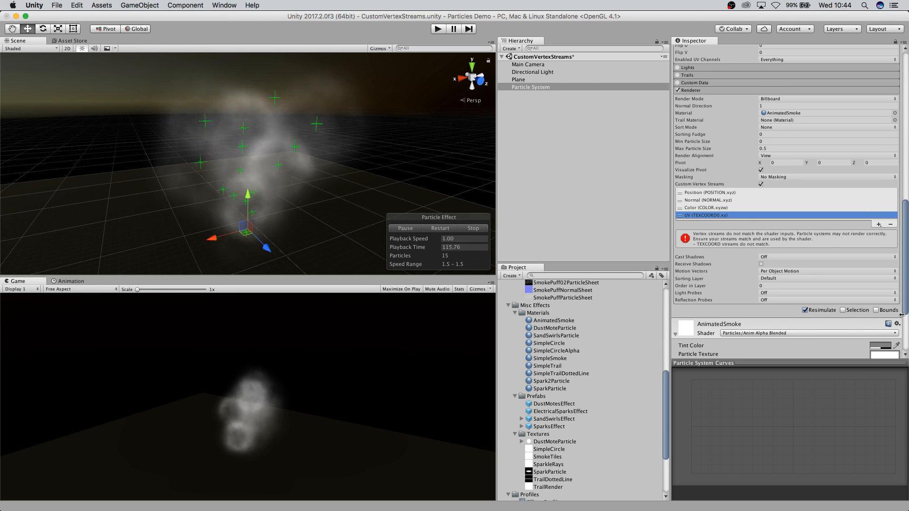
click(879, 224)
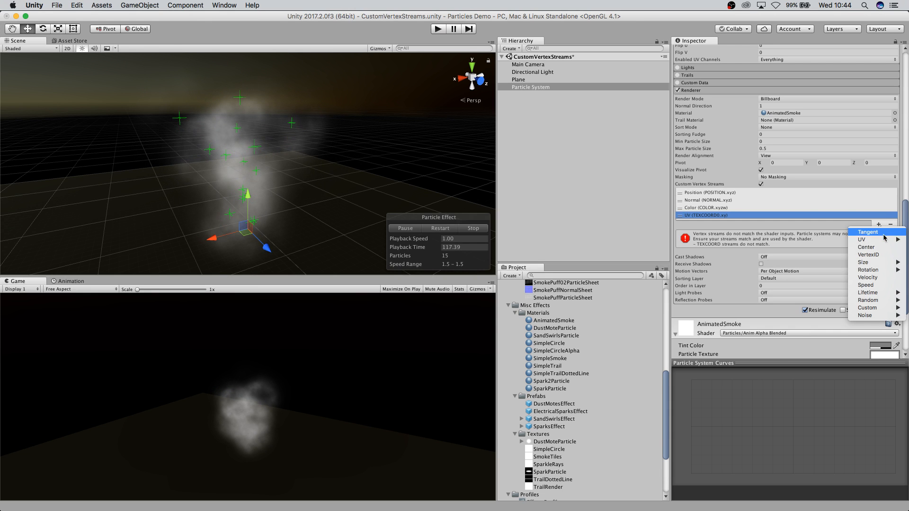
mouse_move(867, 240)
click(816, 239)
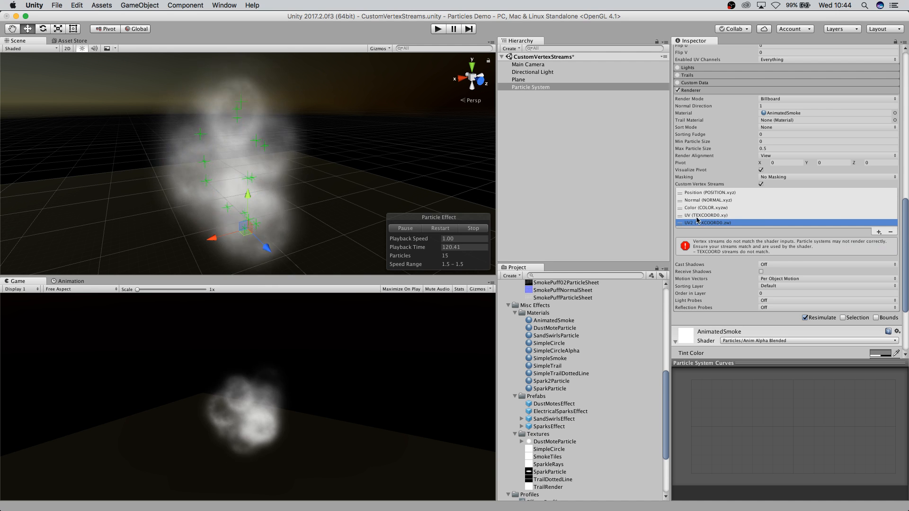
Add the AnimBlend stream back to the Custom Vertex Streams list, after UV2.
click(879, 232)
mouse_move(876, 249)
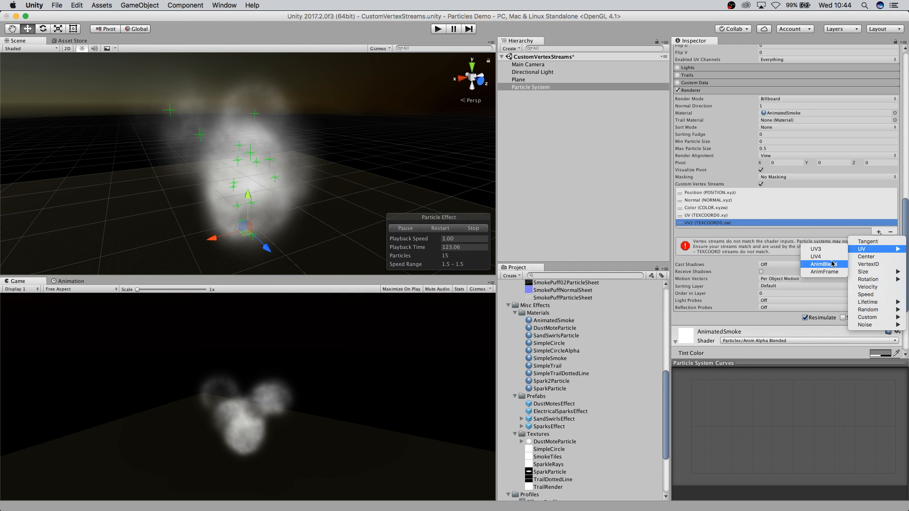
click(824, 270)
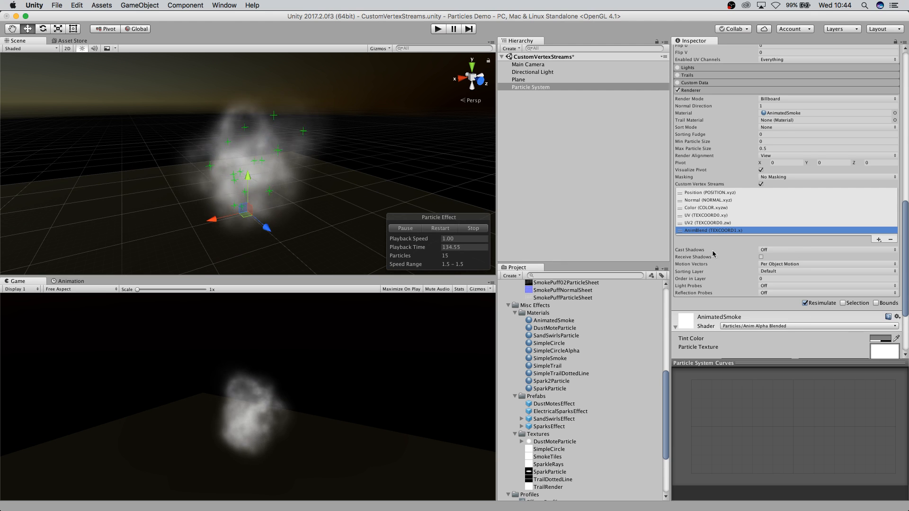
Examine the AnimatedSmoke material properties below the Renderer module.
scroll(805, 314, down, 4)
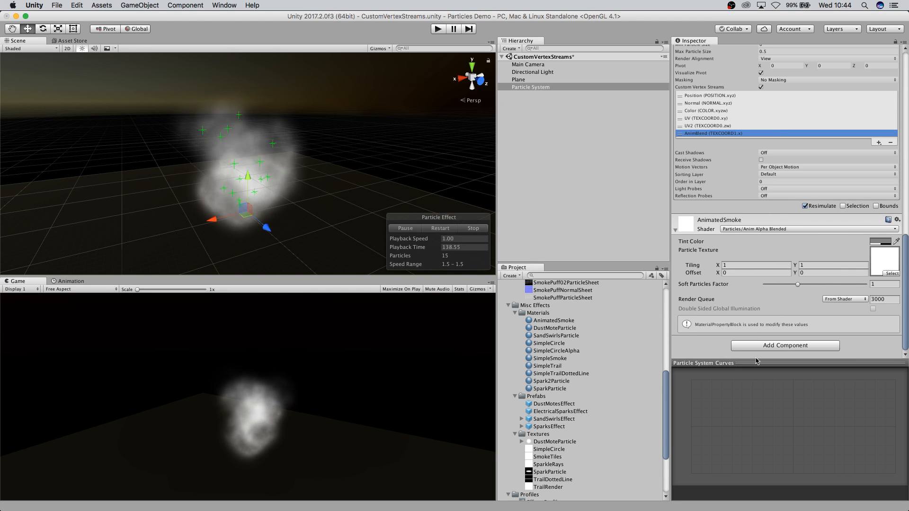
scroll(801, 250, up, 3)
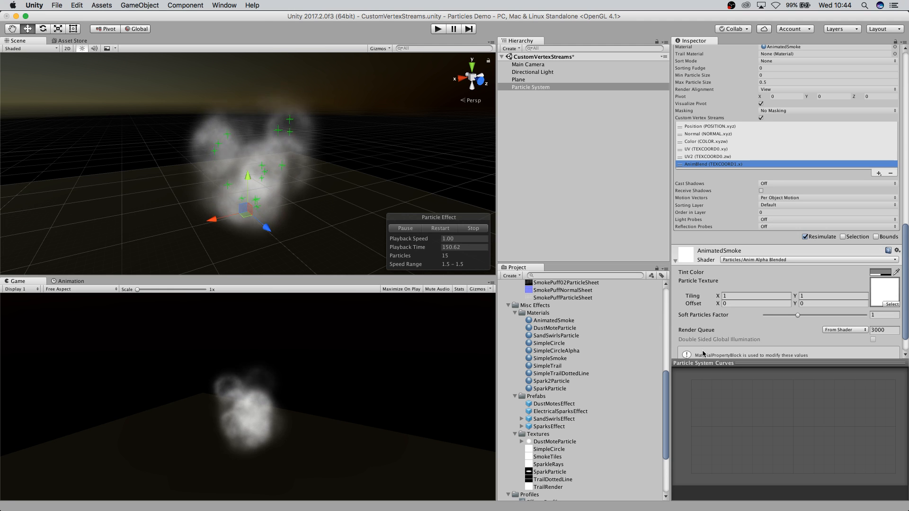
scroll(753, 316, down, 1)
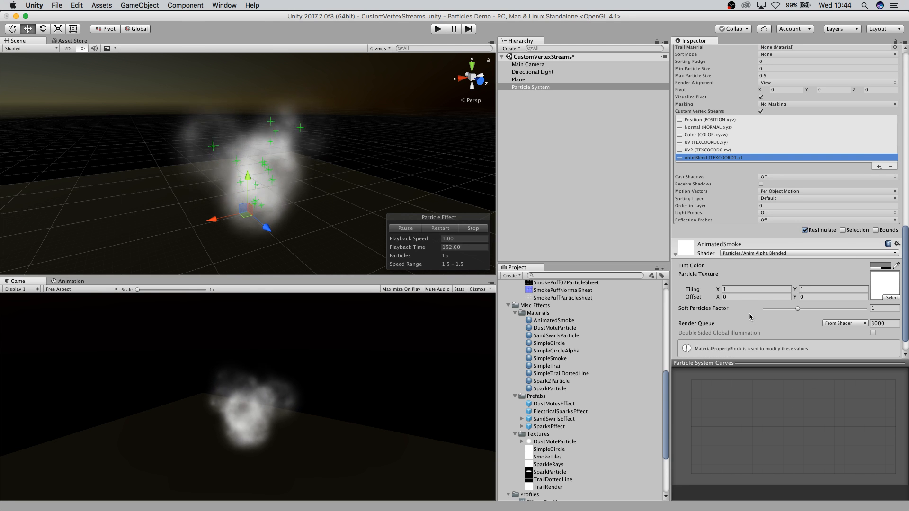
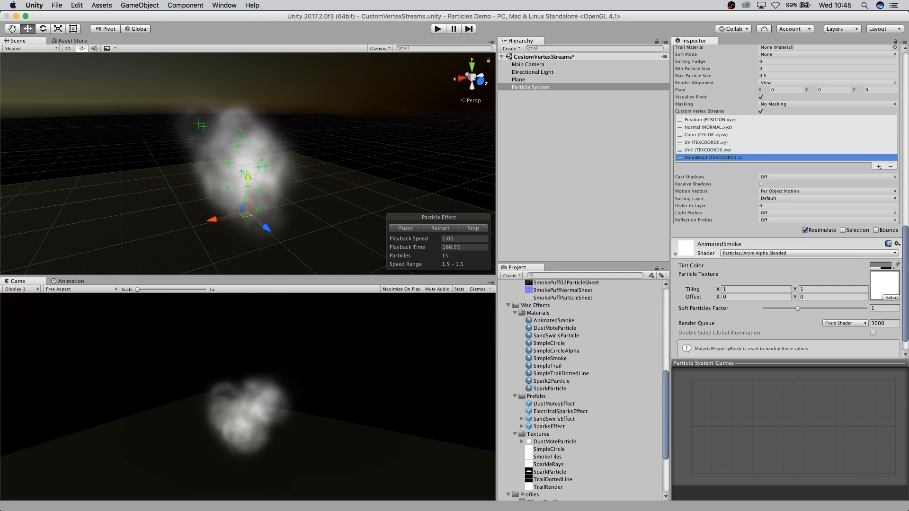
Open the Collisions scene without saving the current scene's changes.
scroll(795, 247, up, 10)
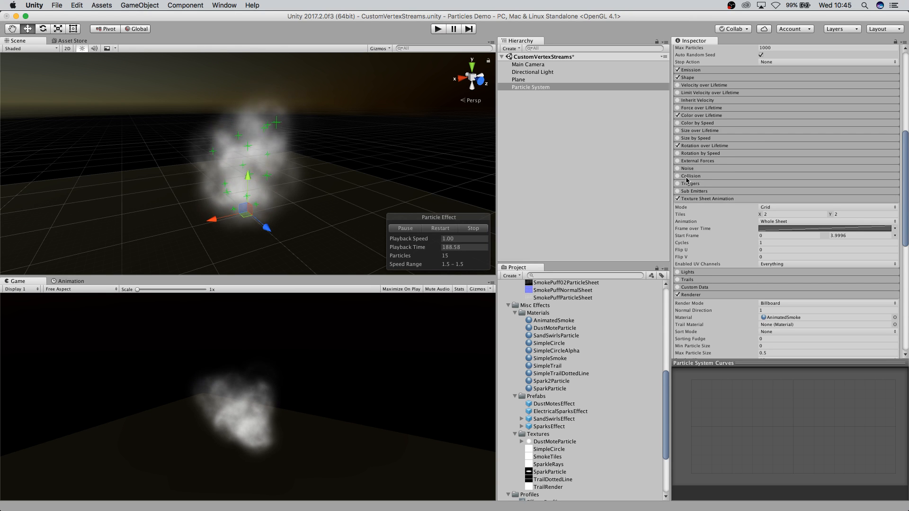
scroll(584, 370, up, 1)
scroll(584, 371, up, 10)
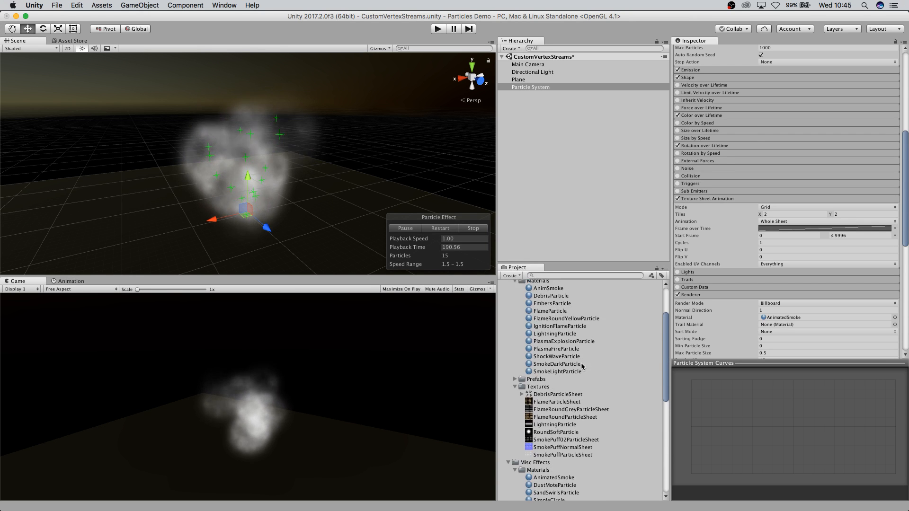
click(526, 302)
double_click(526, 301)
click(416, 181)
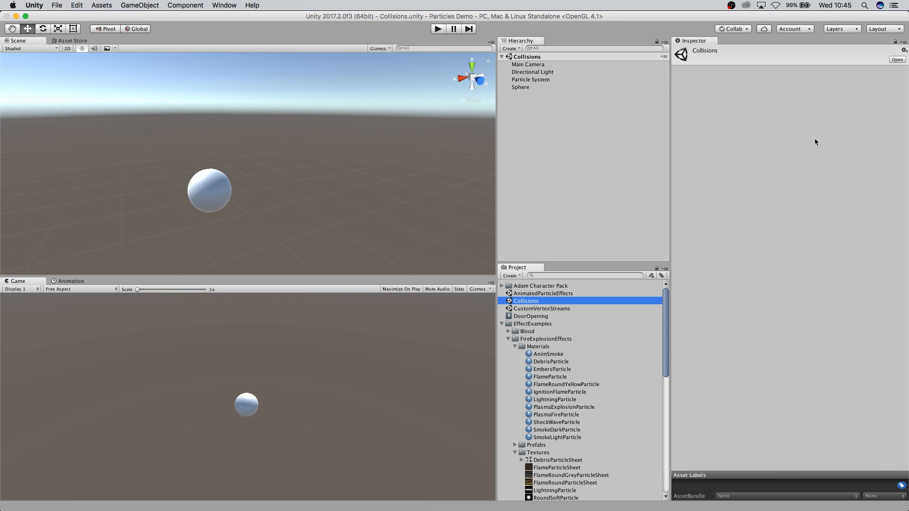
Select the Particle System, run the scene, and examine its Collision module settings.
click(529, 80)
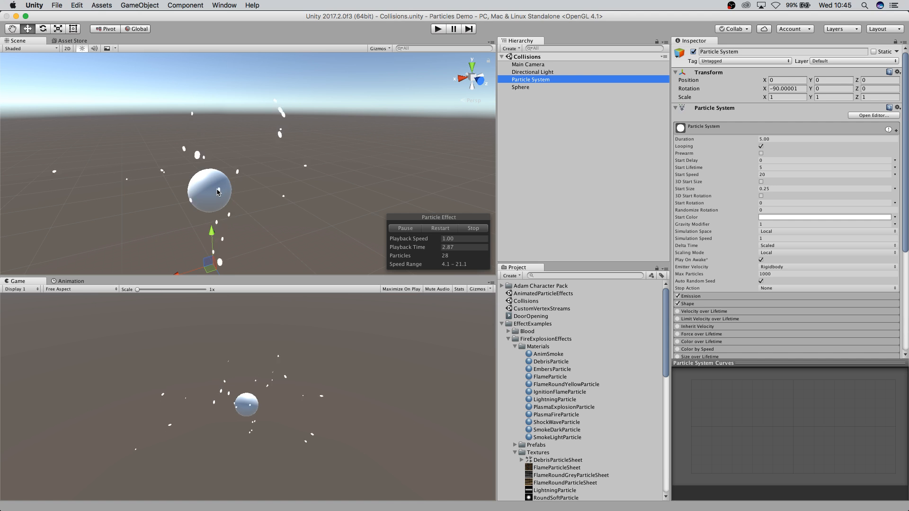
click(435, 30)
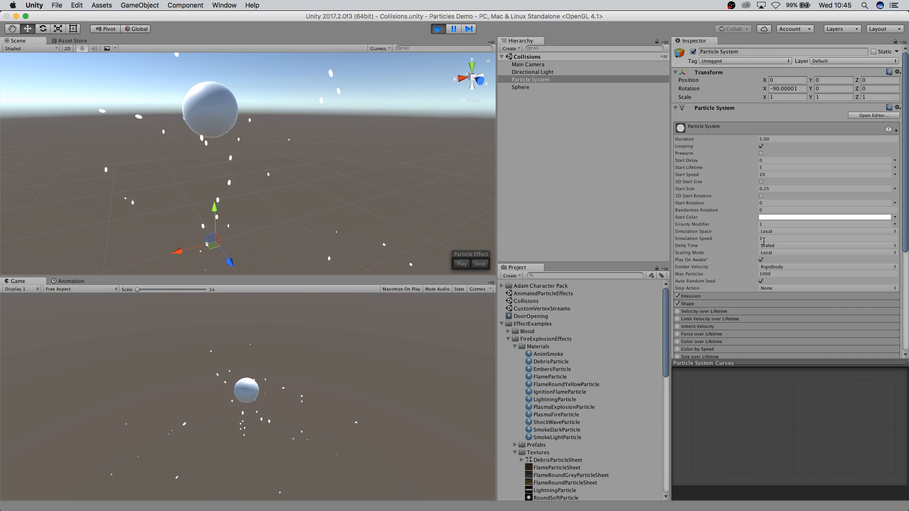
scroll(797, 240, down, 10)
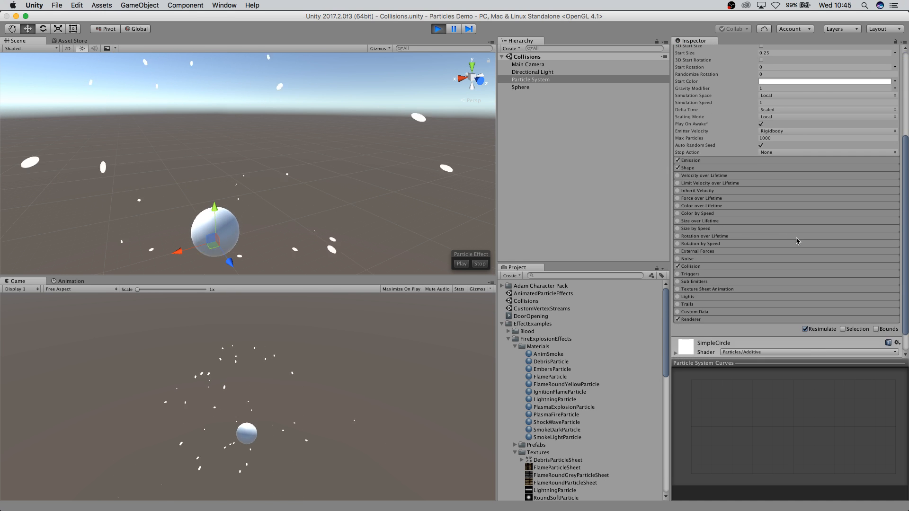
click(694, 242)
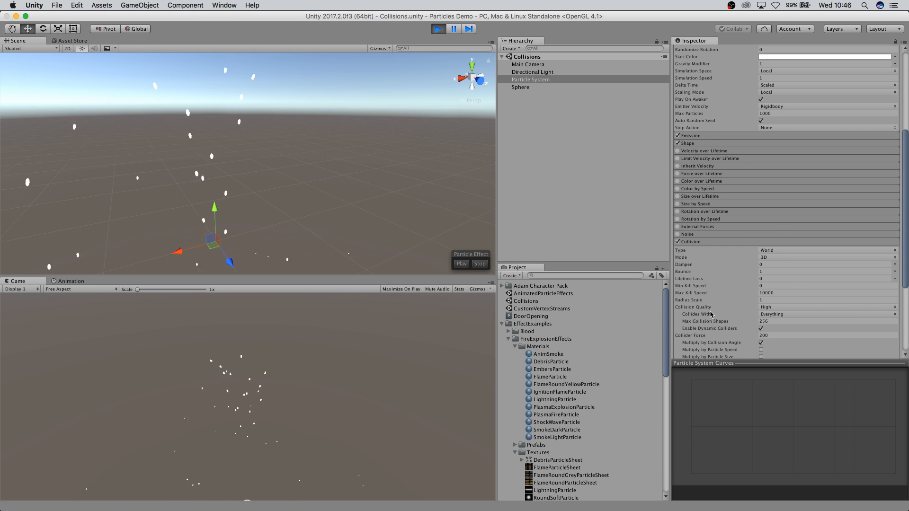
scroll(714, 316, down, 3)
click(460, 264)
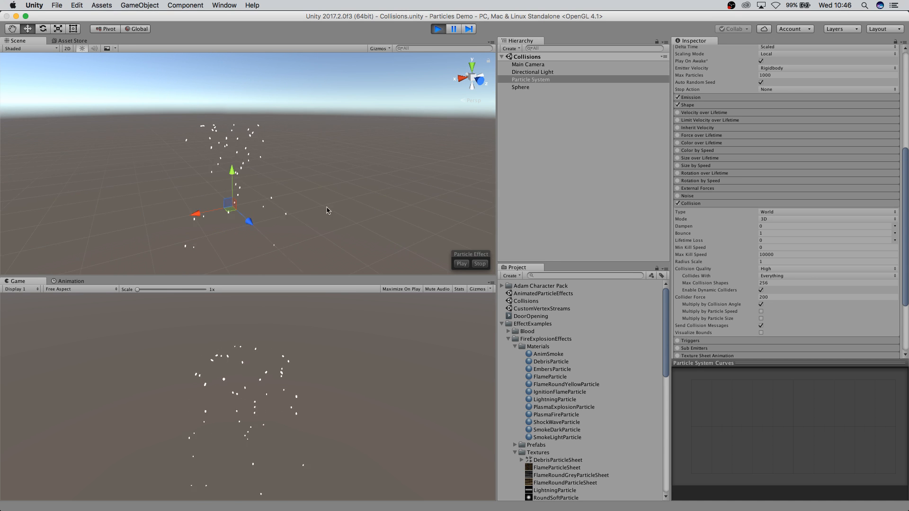
click(438, 29)
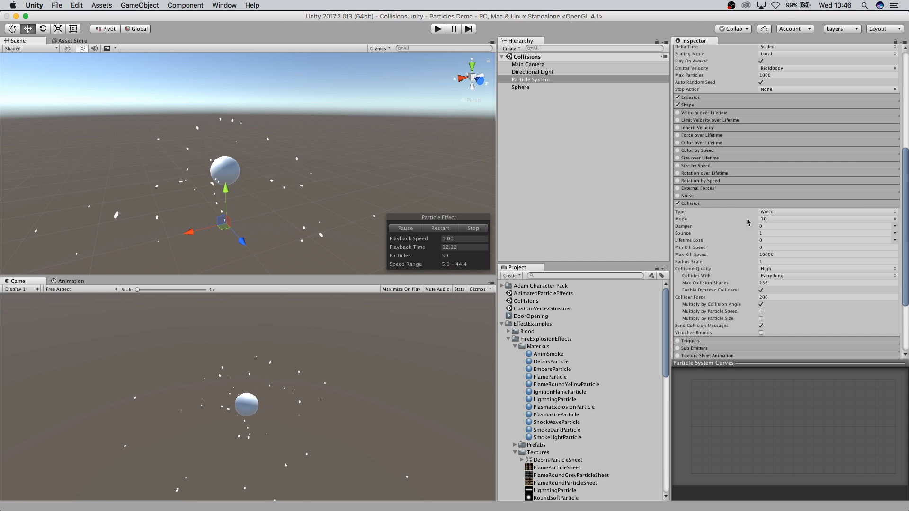
Examine the Collision module's Type and Mode options and the Collider Force field while running the scene.
click(774, 211)
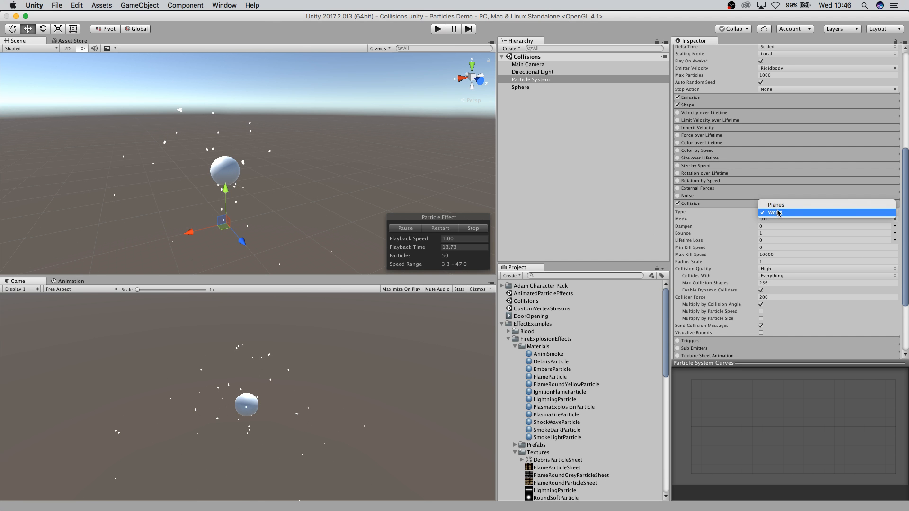
click(779, 212)
click(766, 221)
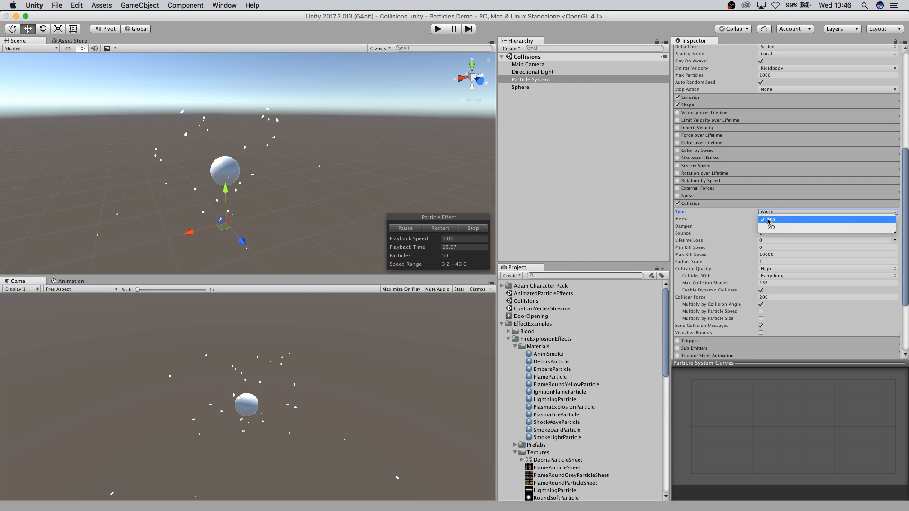
click(782, 220)
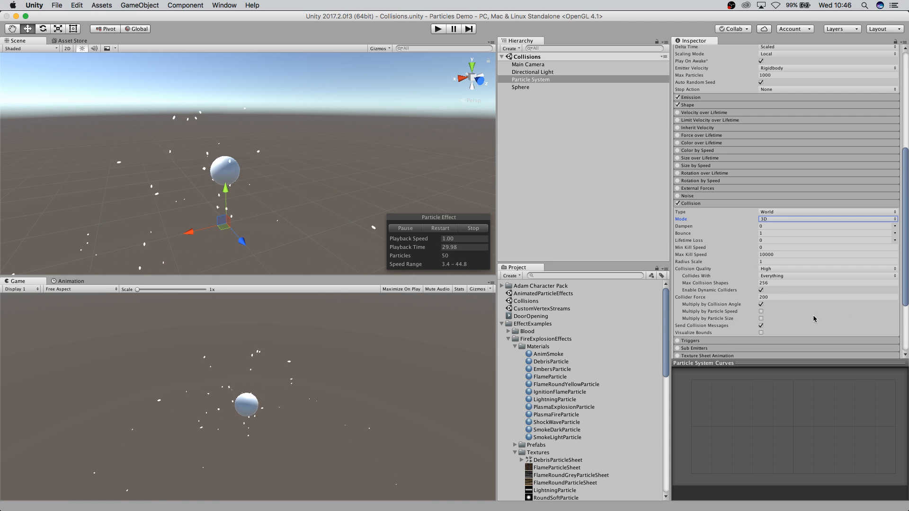
click(768, 298)
double_click(768, 299)
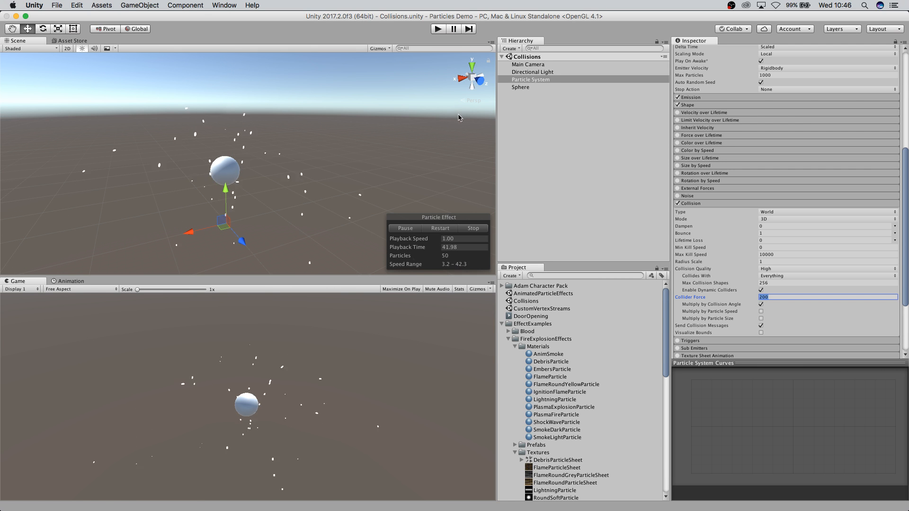
click(438, 29)
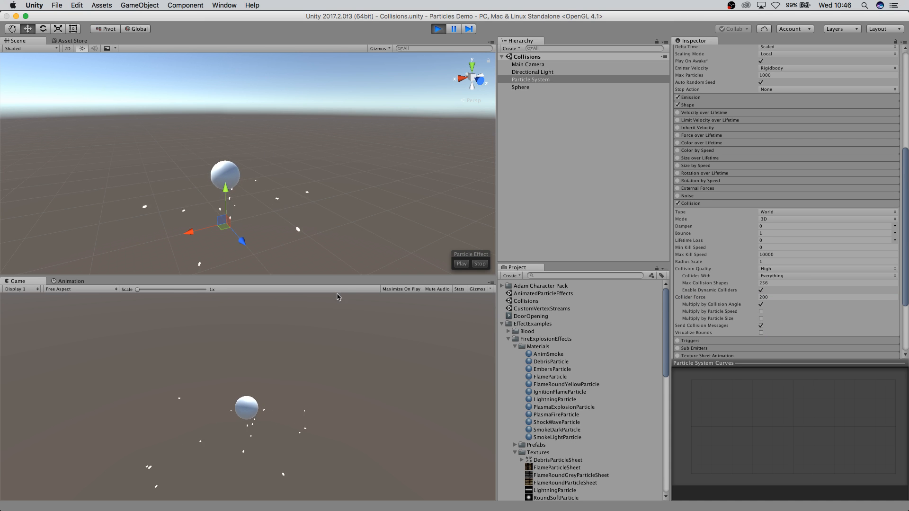
click(438, 29)
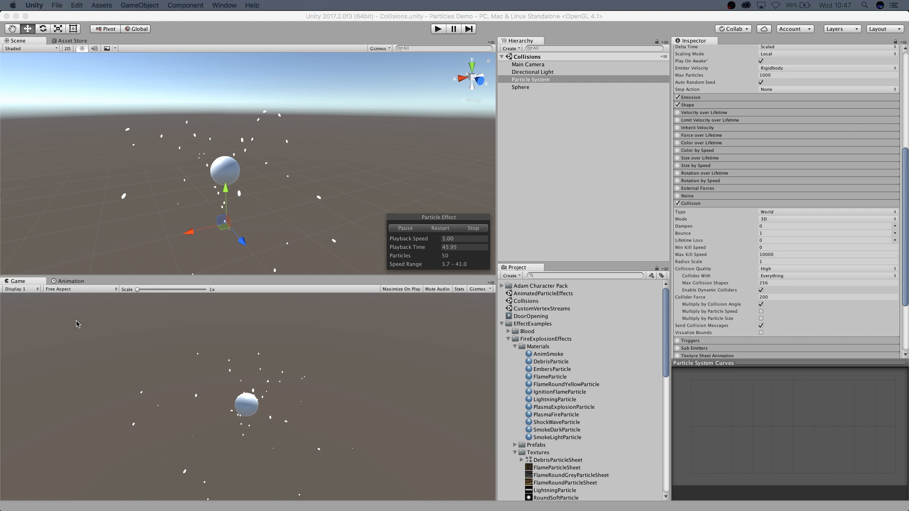
Read the MonoBehaviour.OnParticleCollision scripting documentation in the browser.
drag(908, 135, 521, 91)
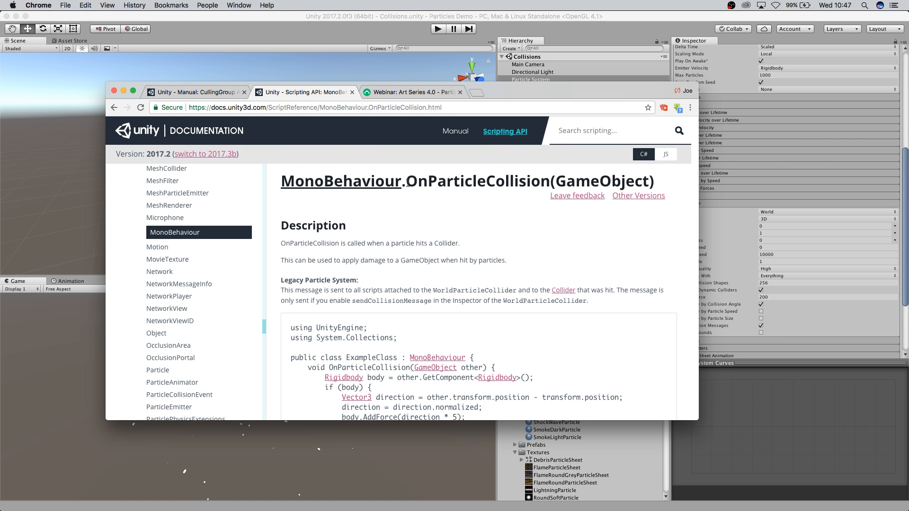
scroll(534, 302, down, 10)
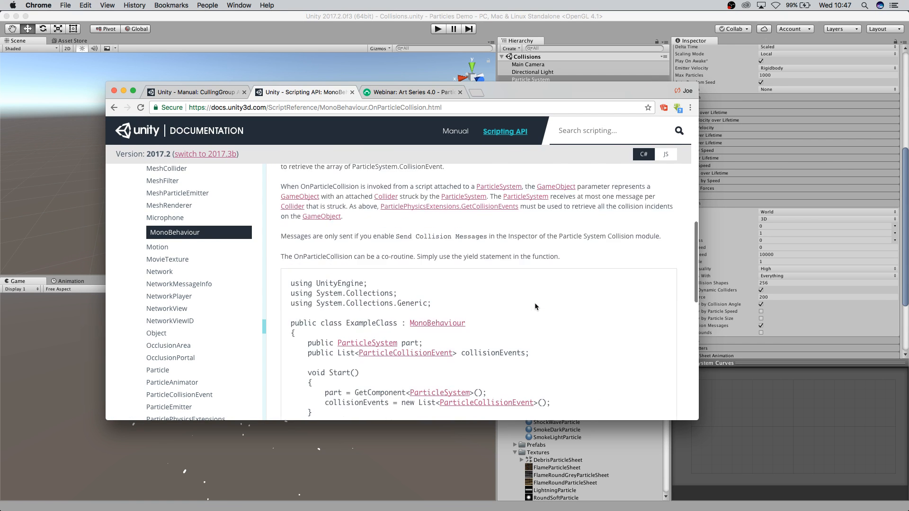
scroll(534, 305, up, 8)
scroll(534, 310, down, 12)
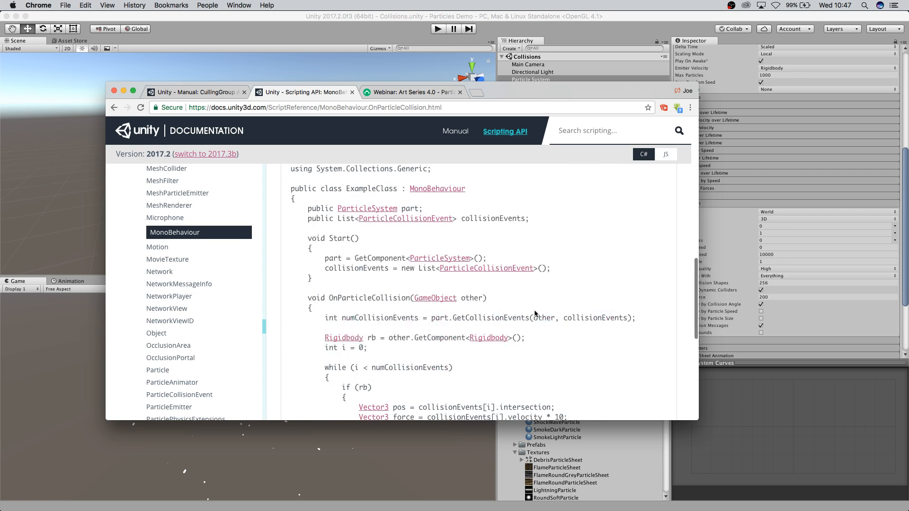
scroll(539, 311, up, 15)
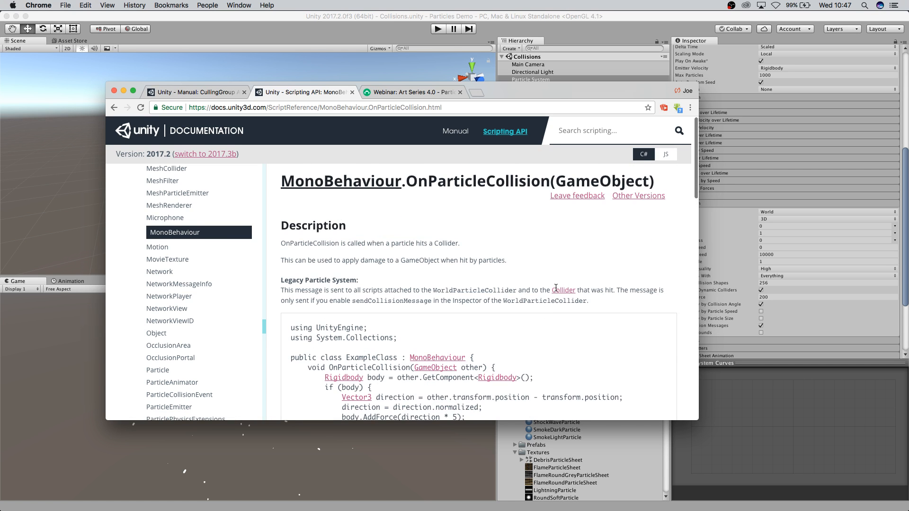
drag(554, 94, 0, 138)
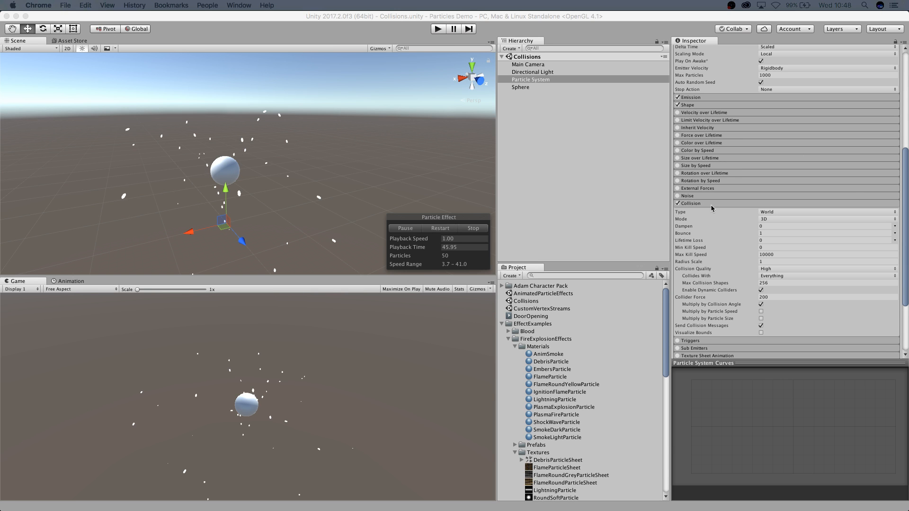
Enable the Triggers module on the Particle System.
scroll(768, 238, down, 1)
scroll(768, 239, down, 3)
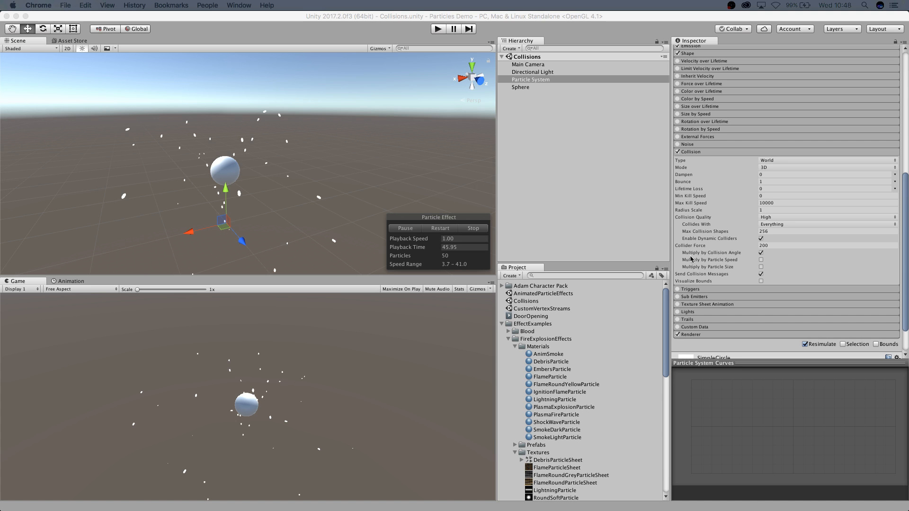
click(694, 291)
click(694, 290)
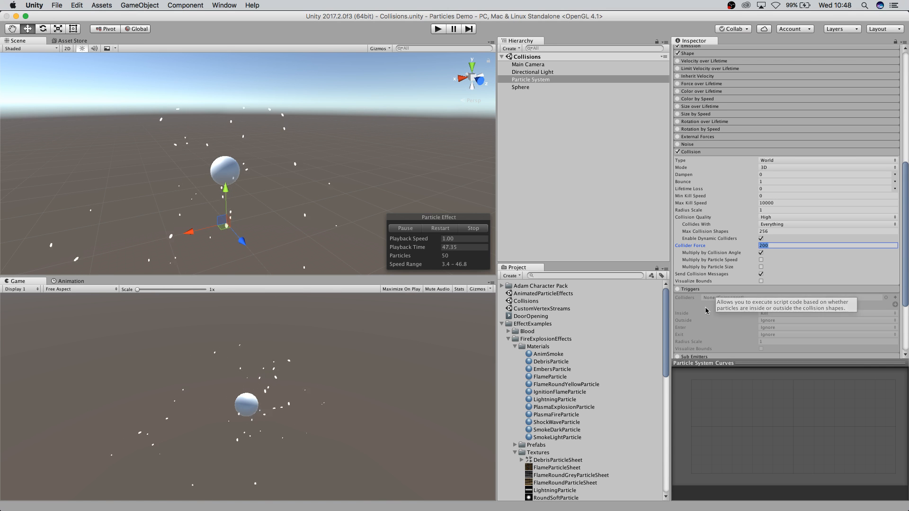
click(677, 289)
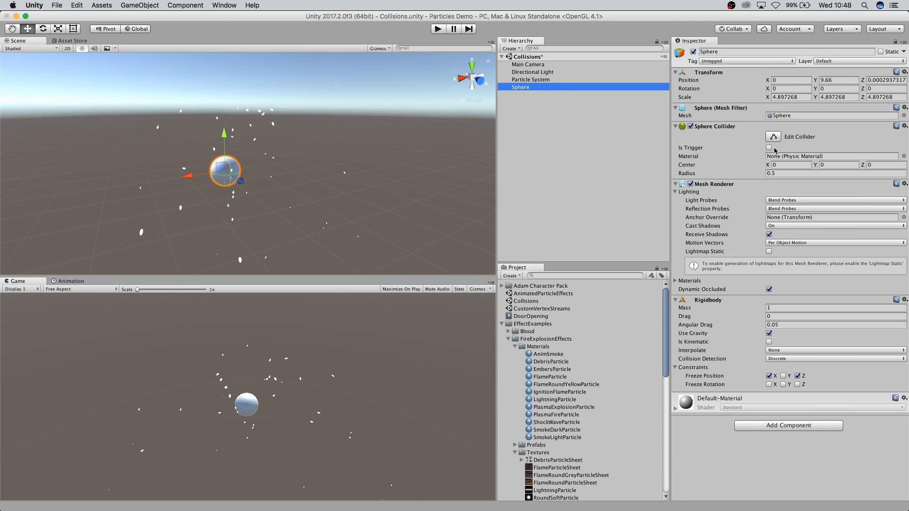
click(532, 79)
scroll(734, 296, down, 10)
scroll(733, 294, down, 5)
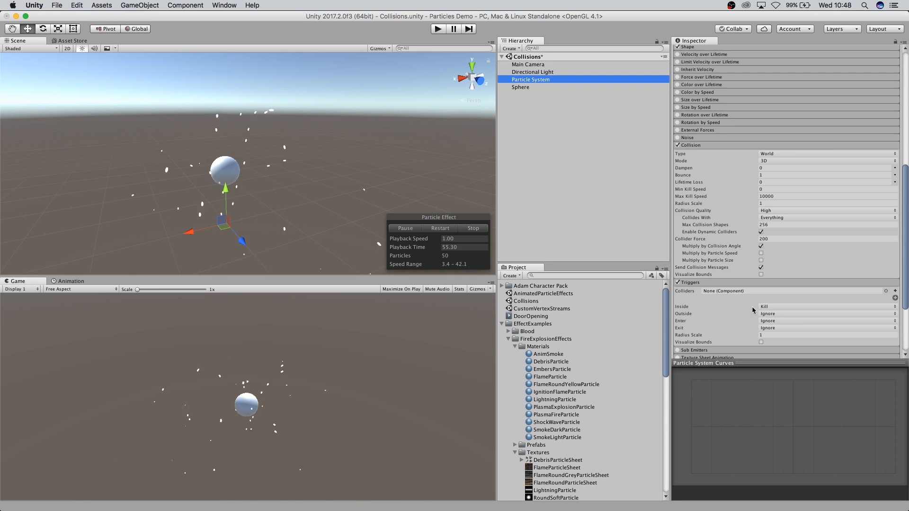
Set the Triggers module's Inside action to Callback, then to Ignore.
click(693, 315)
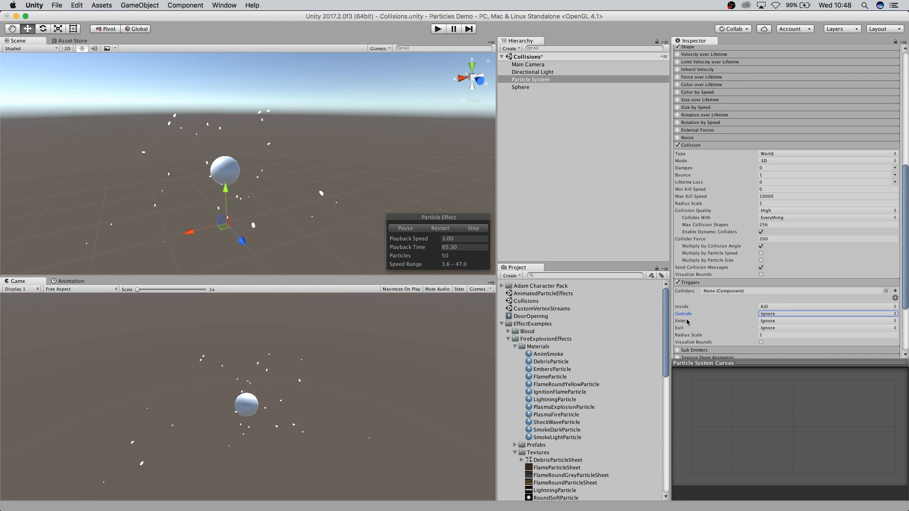
click(779, 313)
click(779, 309)
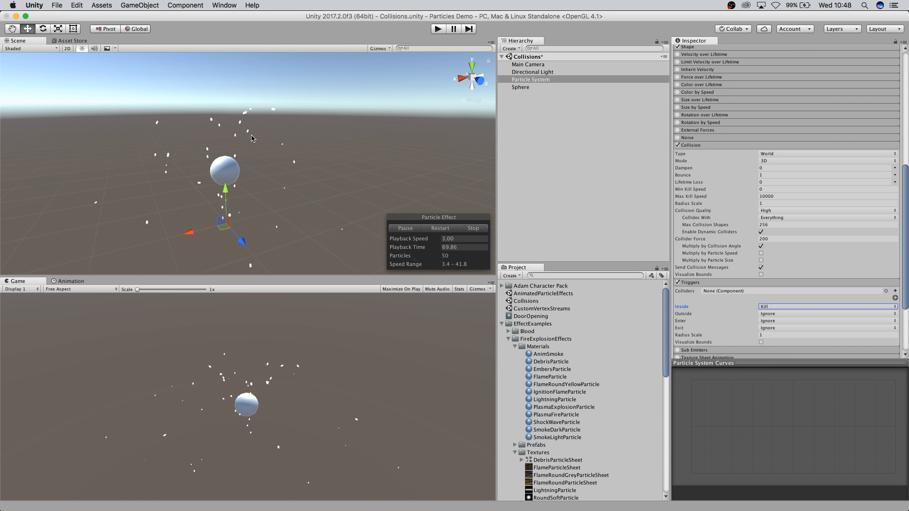
click(780, 308)
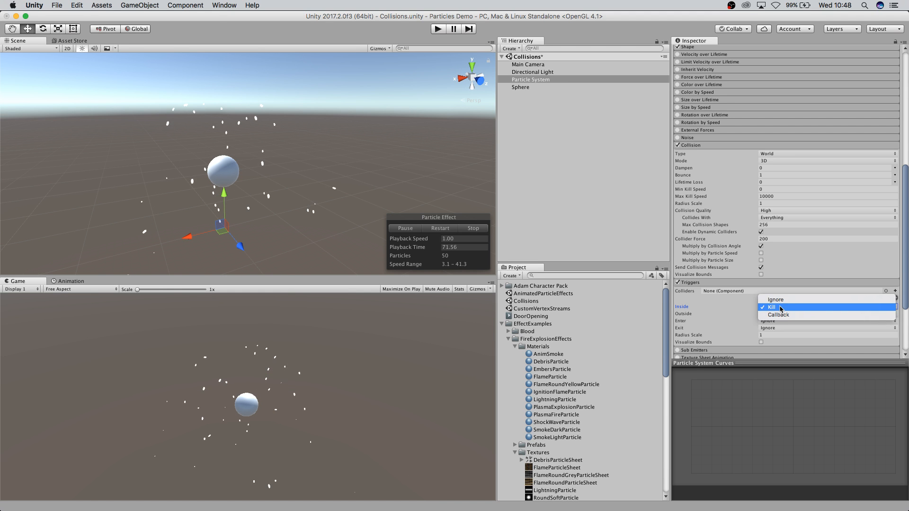
click(780, 309)
click(774, 308)
click(773, 301)
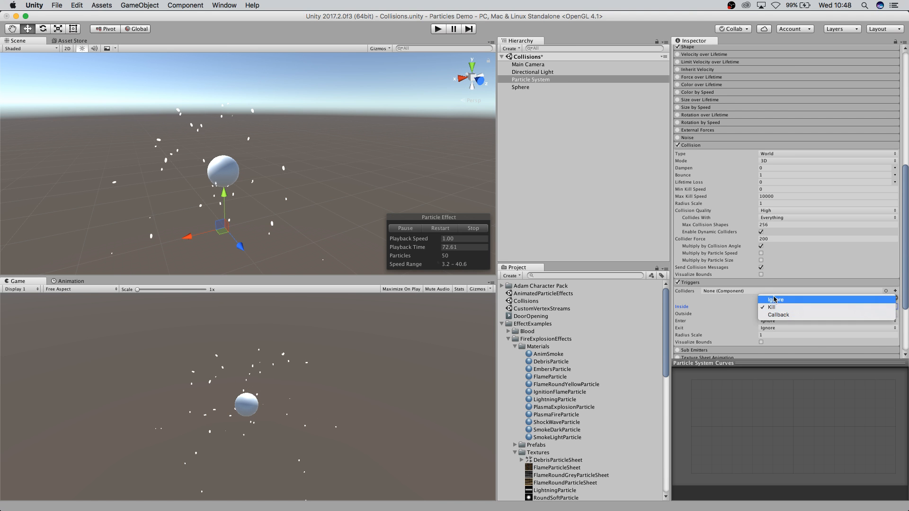
click(770, 308)
click(774, 322)
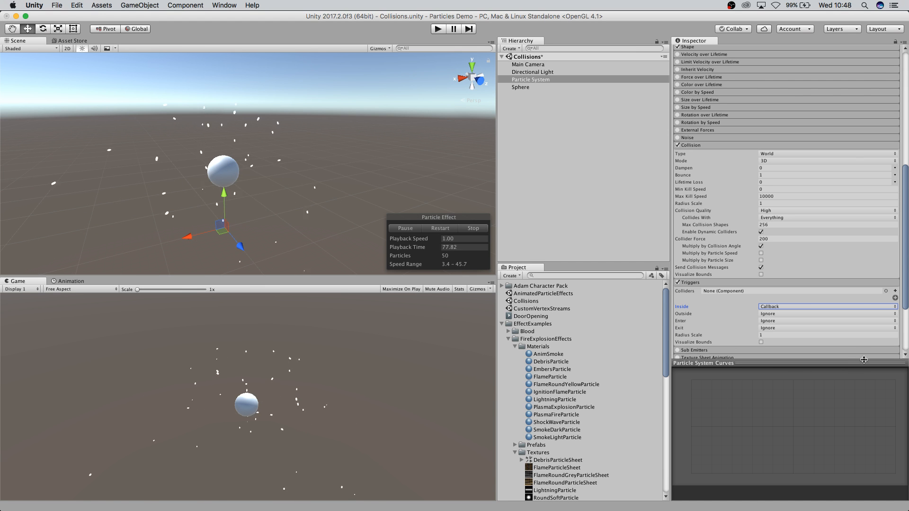
click(801, 311)
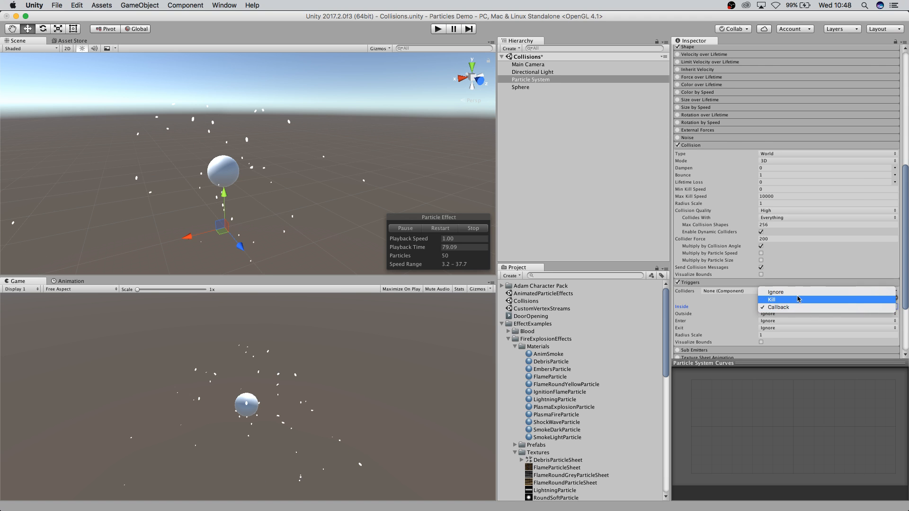
click(796, 295)
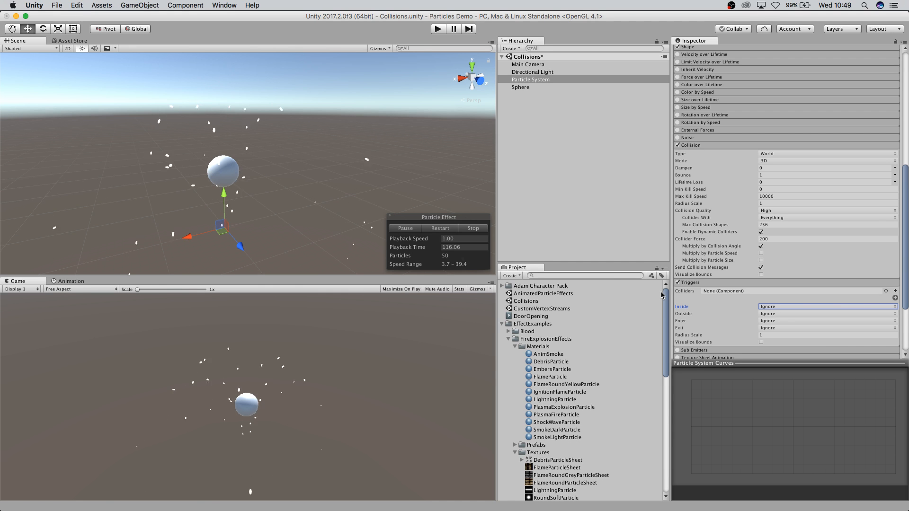
Disable the Triggers module.
click(677, 283)
click(678, 283)
click(678, 283)
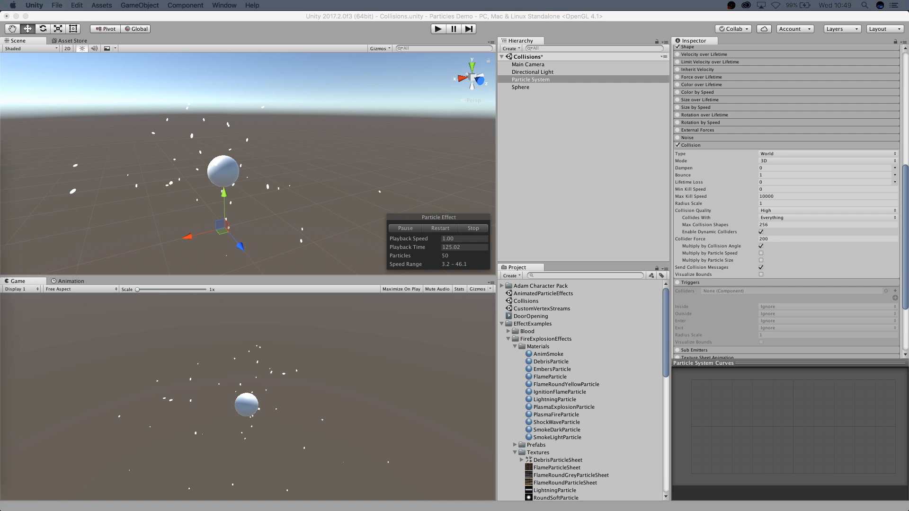
Open the Limit velocity by size scene, discarding the unsaved changes to the Collisions scene.
click(523, 278)
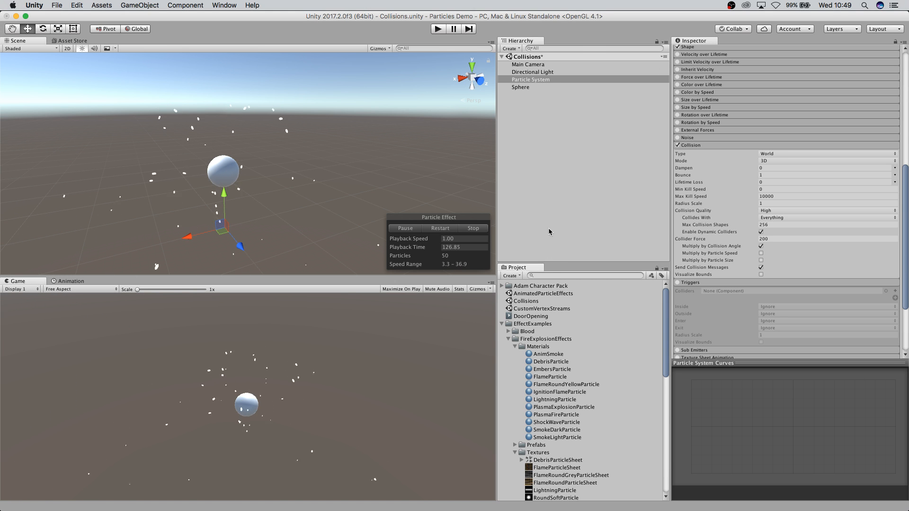
click(553, 239)
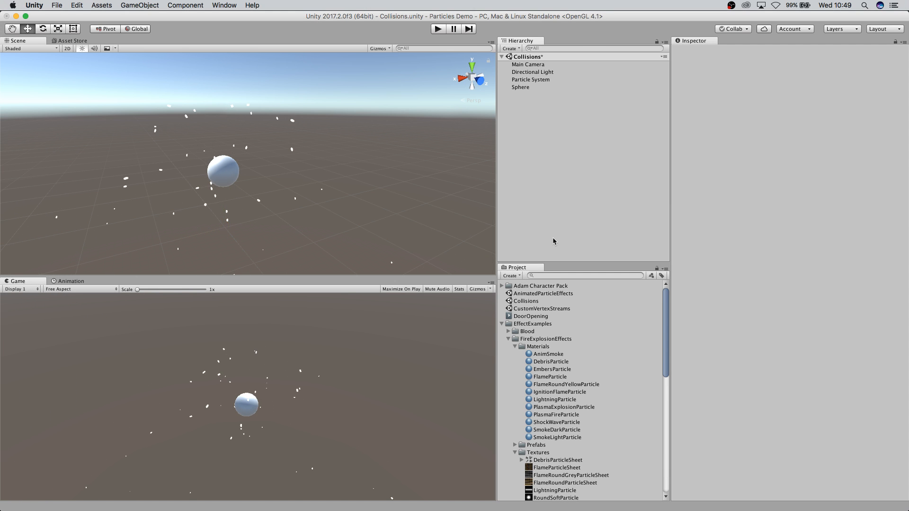
click(502, 324)
double_click(536, 355)
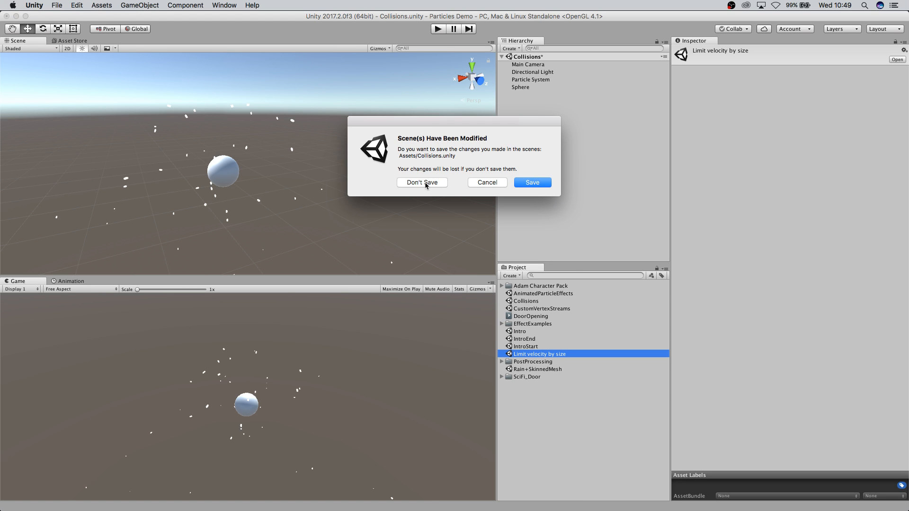
click(424, 183)
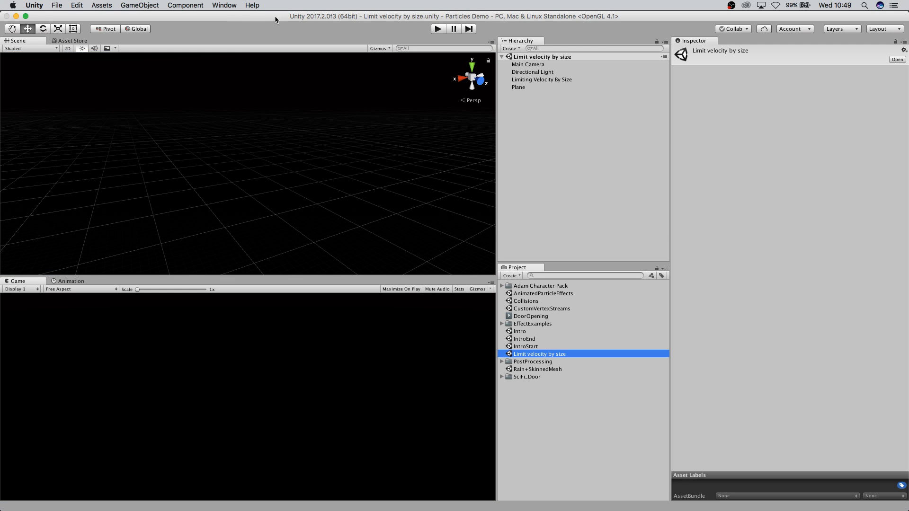
Select the Limiting Velocity By Size system, expand its Limit Velocity over Lifetime module and restart the effect to watch it.
click(544, 80)
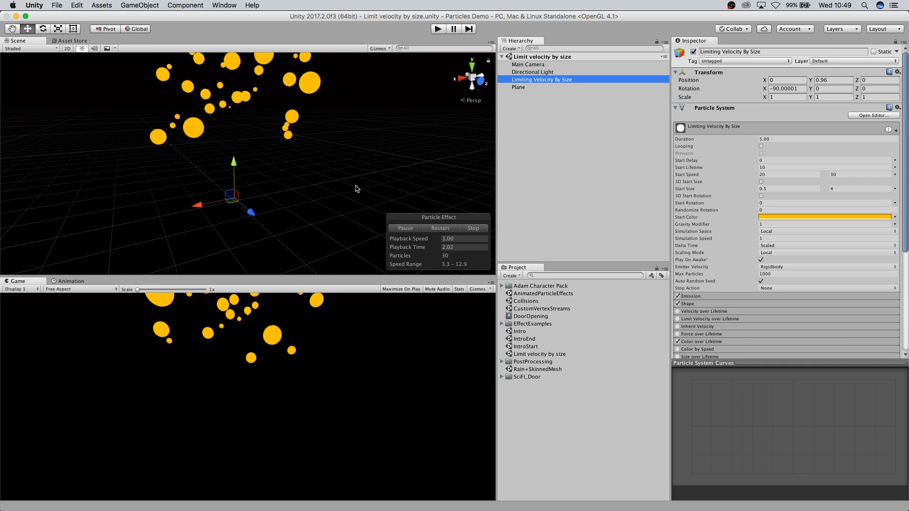
scroll(687, 231, down, 5)
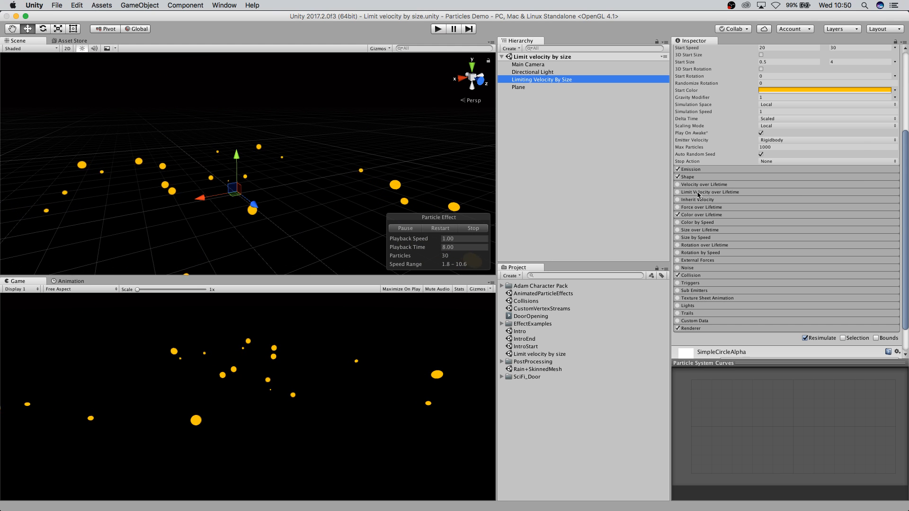
scroll(299, 190, up, 3)
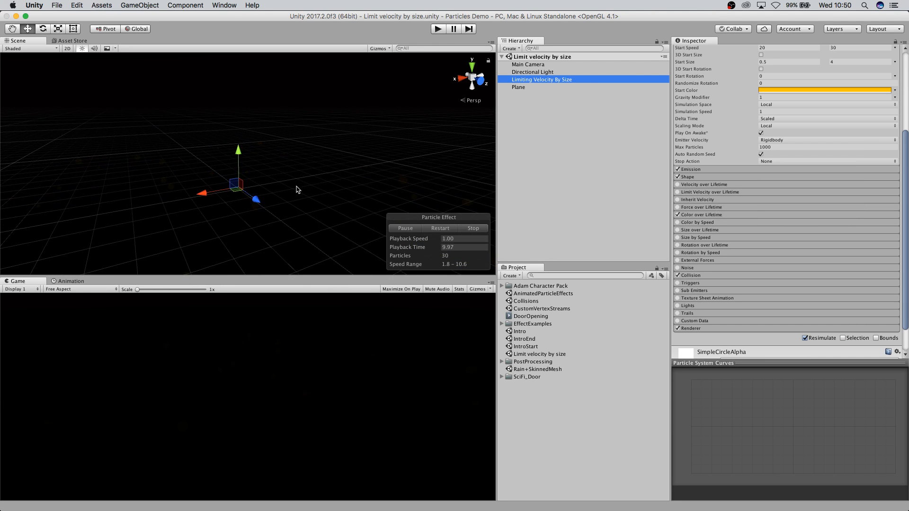
click(696, 193)
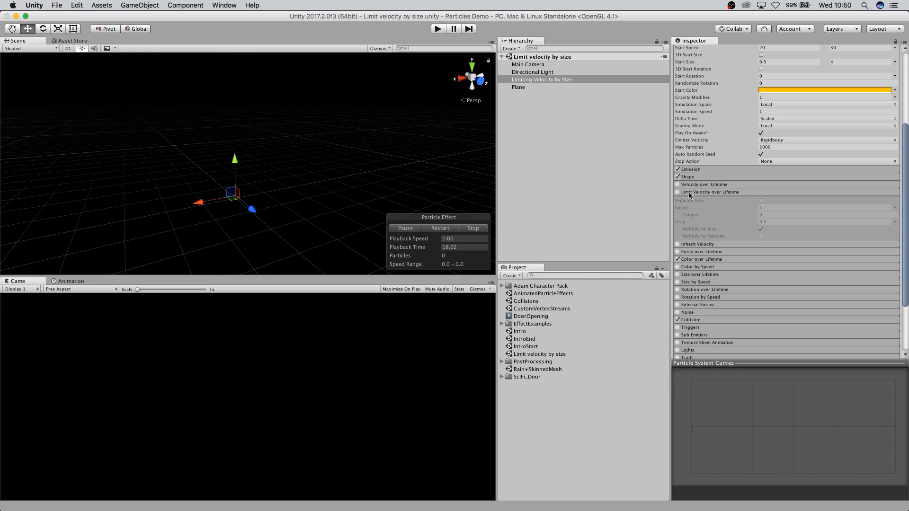
click(436, 229)
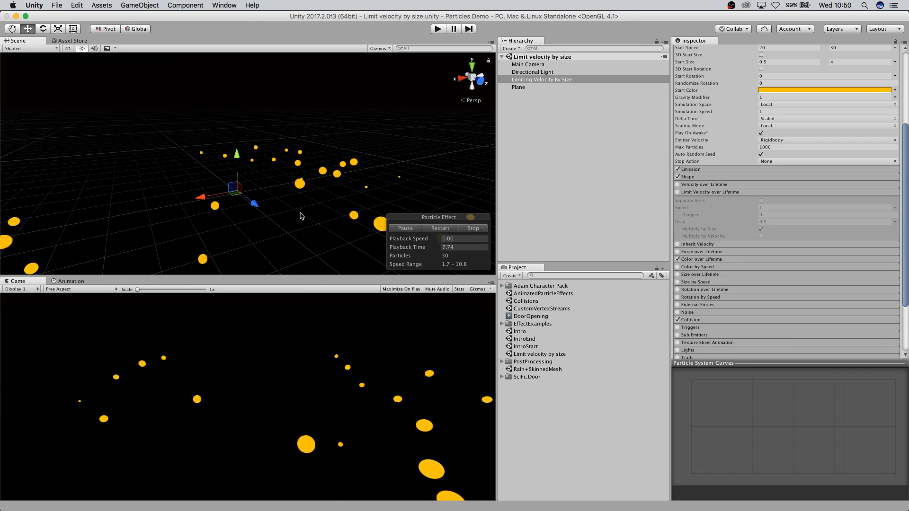
click(441, 229)
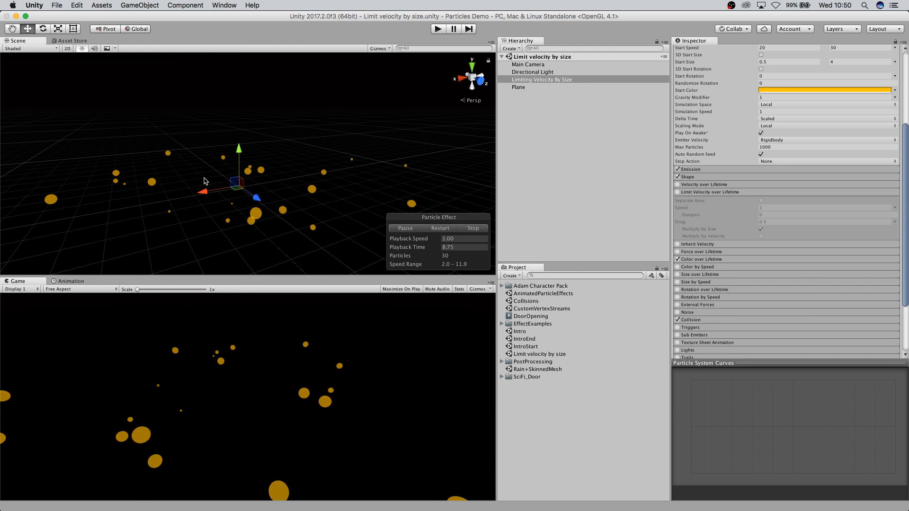
click(438, 228)
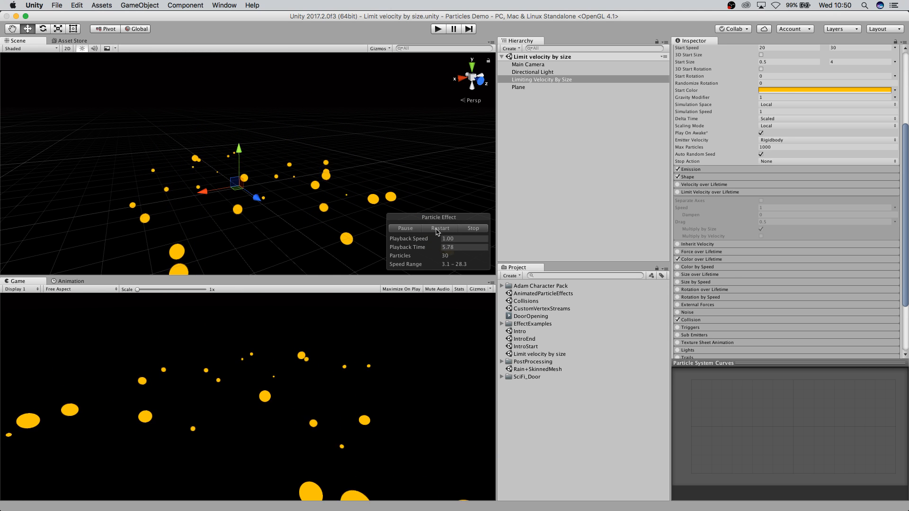
Enable the Limit Velocity over Lifetime module and restart the particle effect several times to compare.
click(677, 192)
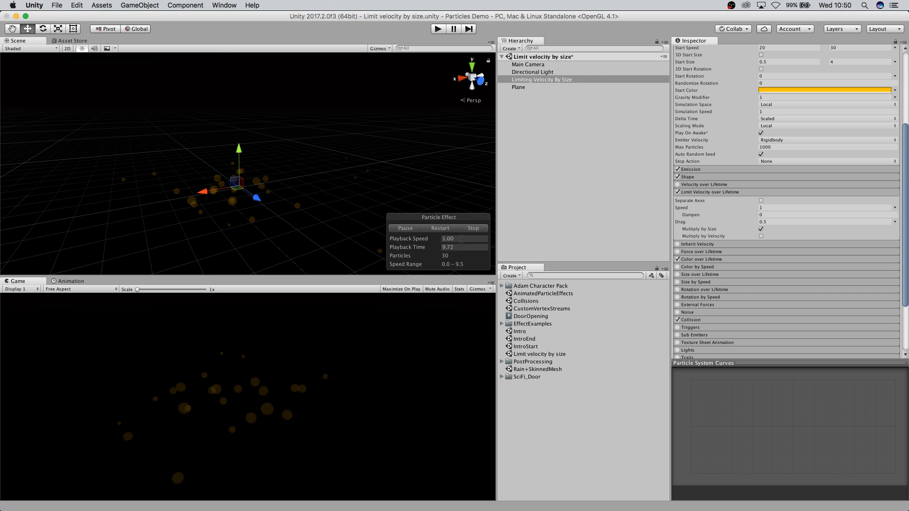
click(436, 229)
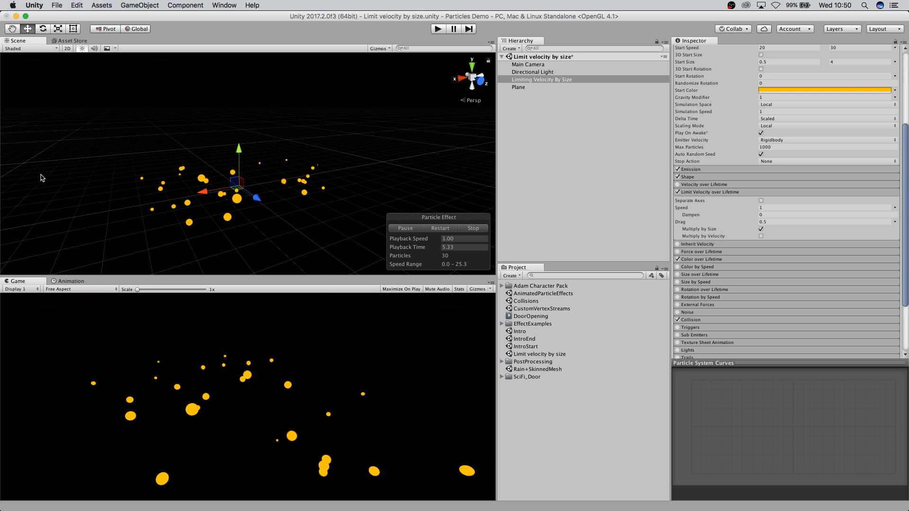
click(442, 228)
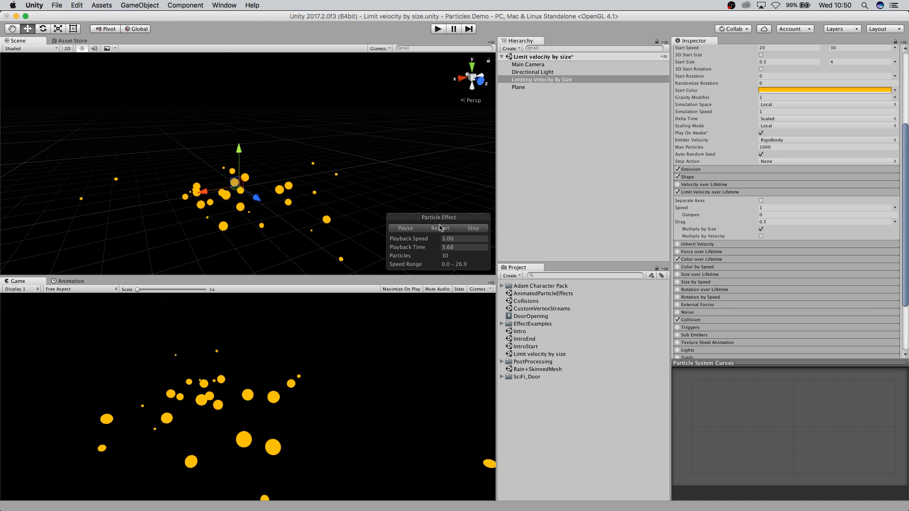
click(439, 228)
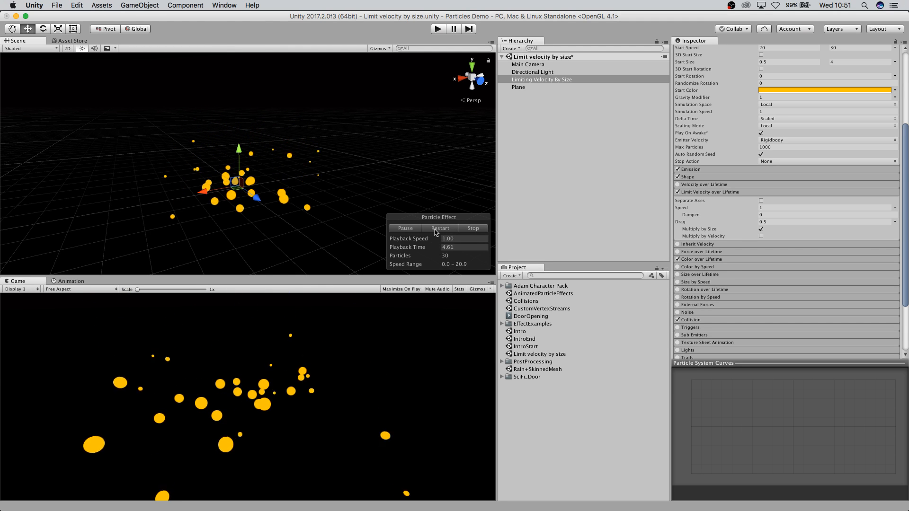
click(437, 231)
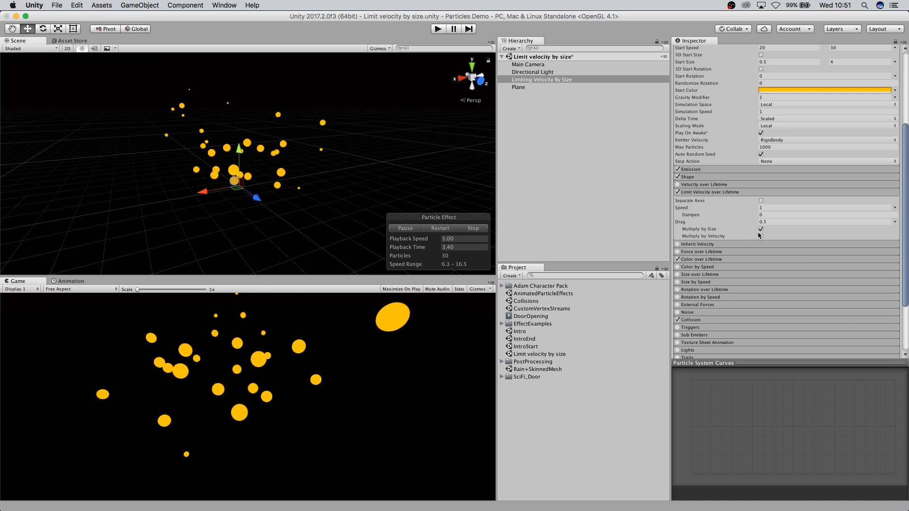
click(440, 229)
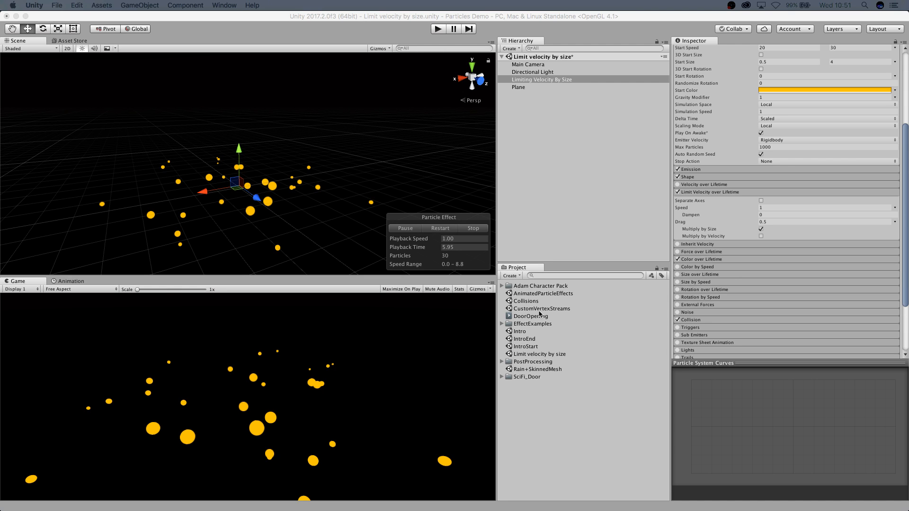
Open the IntroEnd scene without saving, select its Particle System, restart it and expand it to reveal its child.
double_click(527, 339)
click(428, 184)
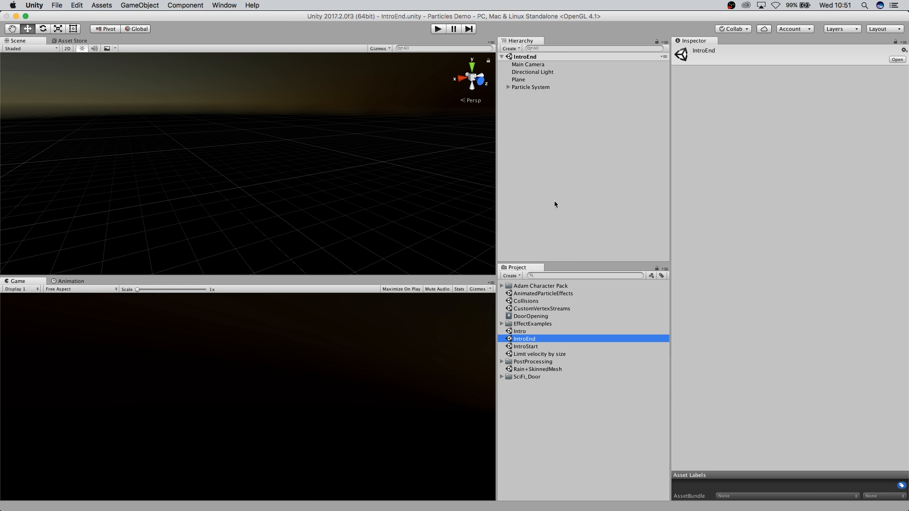
click(515, 87)
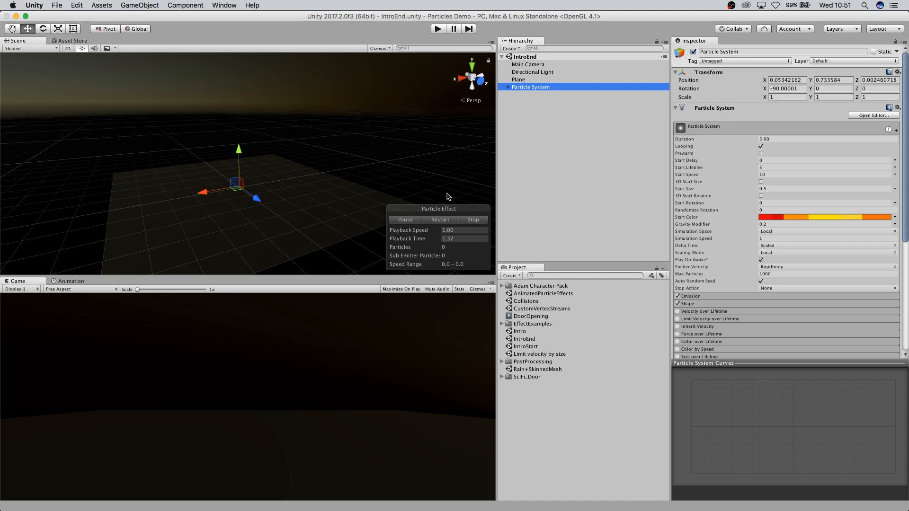
click(444, 222)
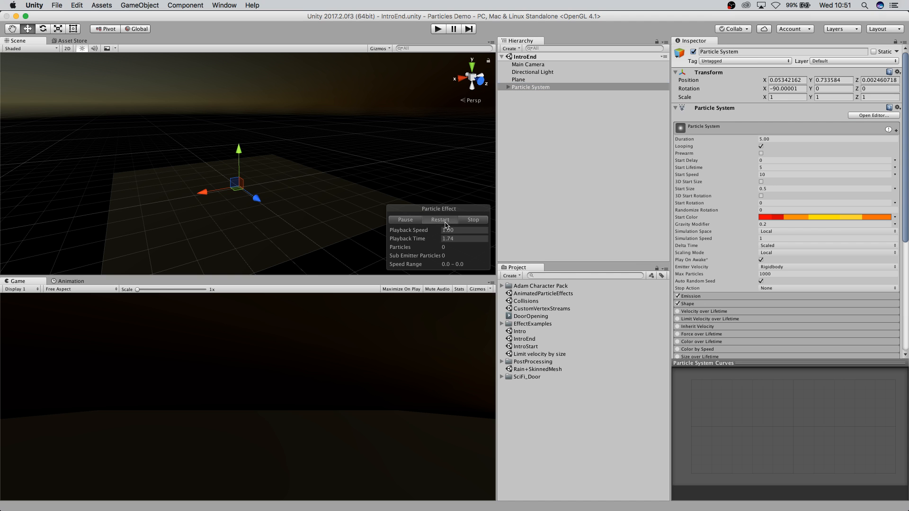
click(509, 89)
mouse_move(325, 142)
middle_down()
mouse_move(310, 204)
mouse_move(314, 151)
middle_up()
scroll(302, 238, up, 5)
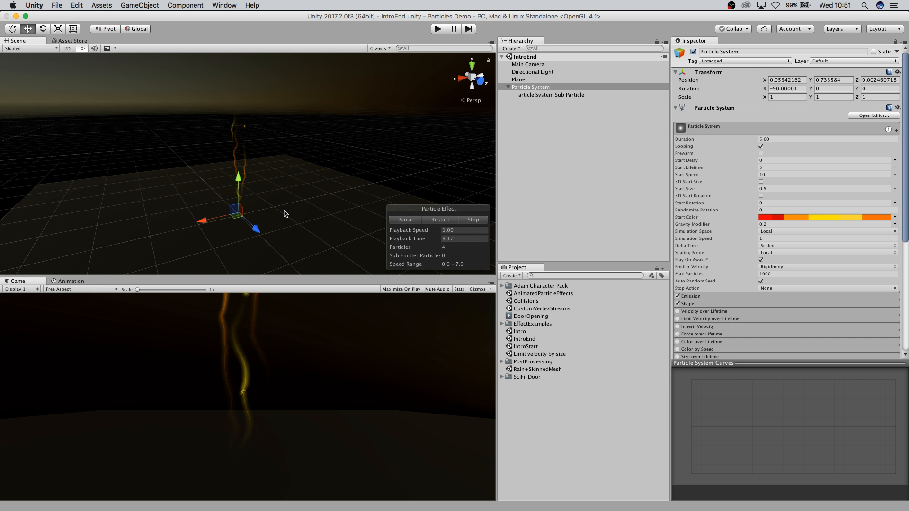
middle_drag(284, 209, 293, 183)
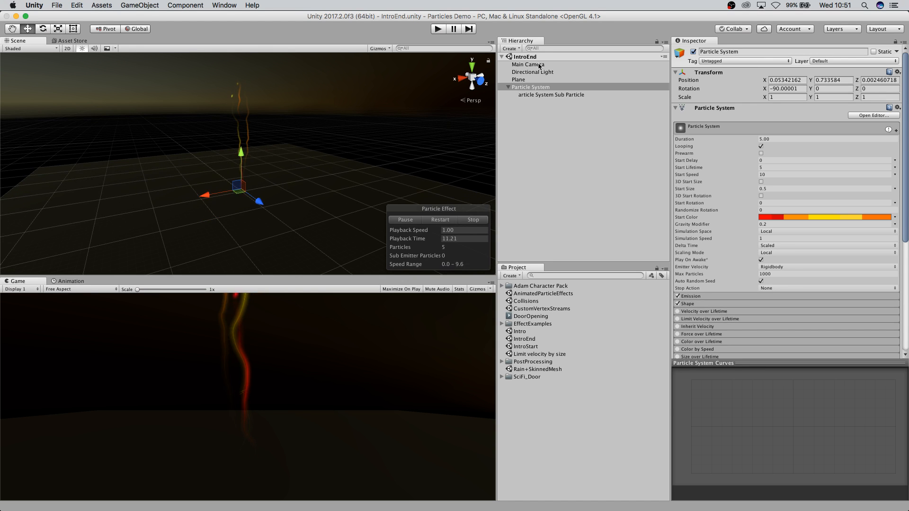
Inspect the sub particle system's settings, then reselect the parent Particle System.
click(548, 96)
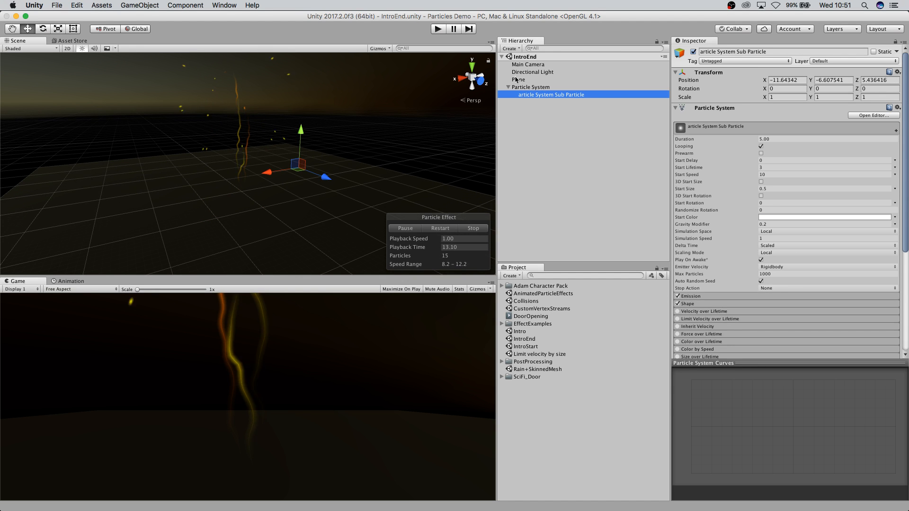
click(532, 87)
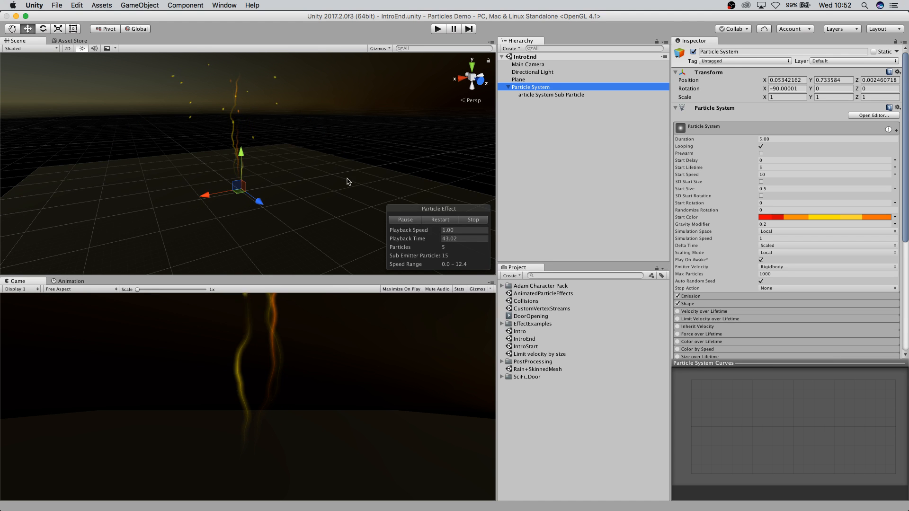
middle_drag(115, 182, 103, 199)
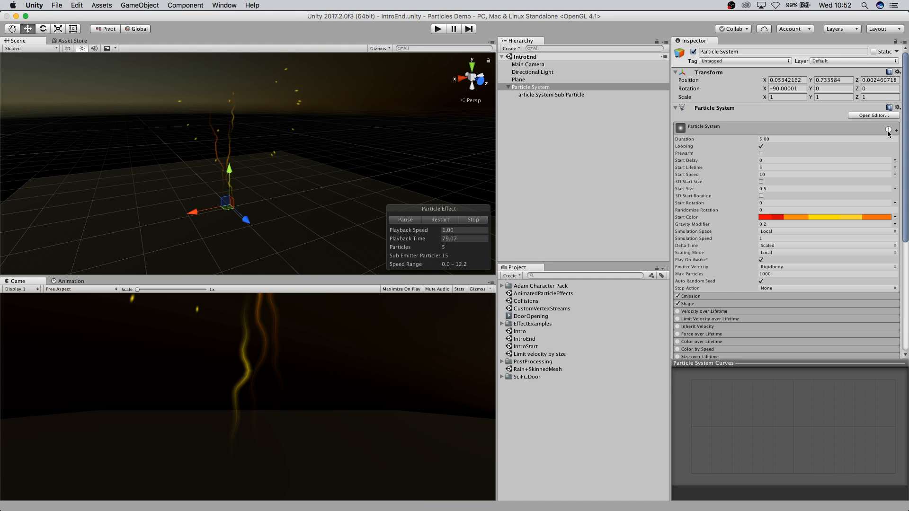
Disable the Trails and Noise modules on the parent Particle System.
mouse_move(888, 132)
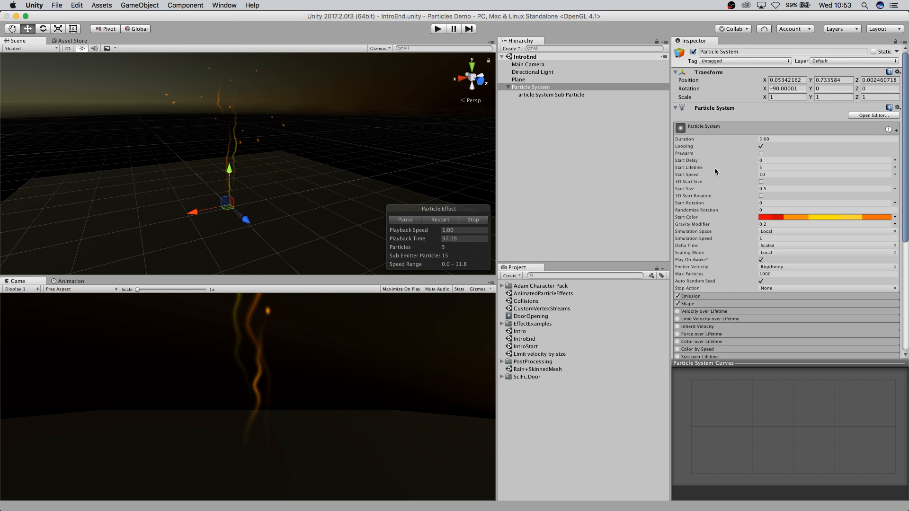
scroll(707, 159, down, 10)
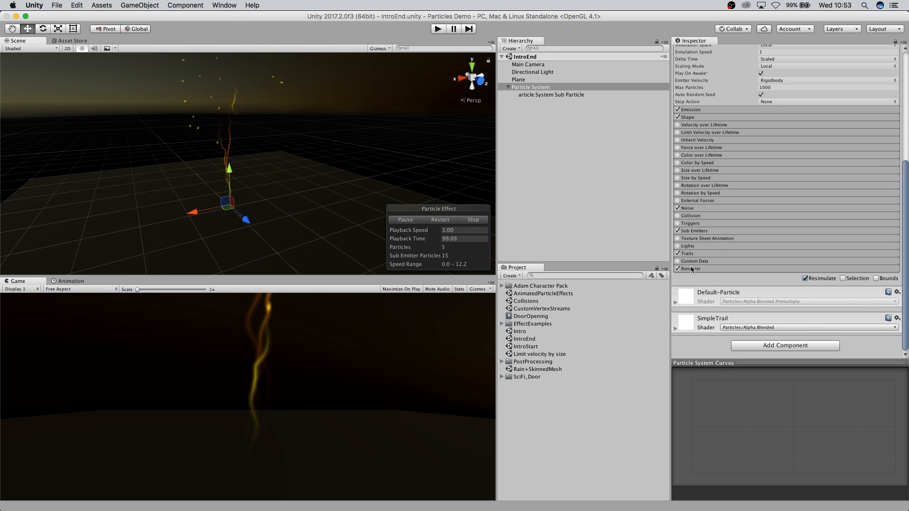
click(678, 254)
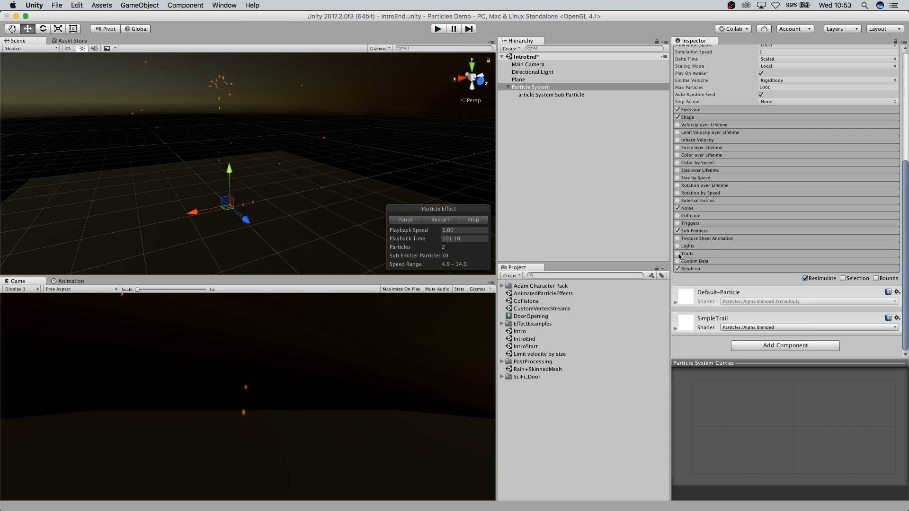
click(678, 231)
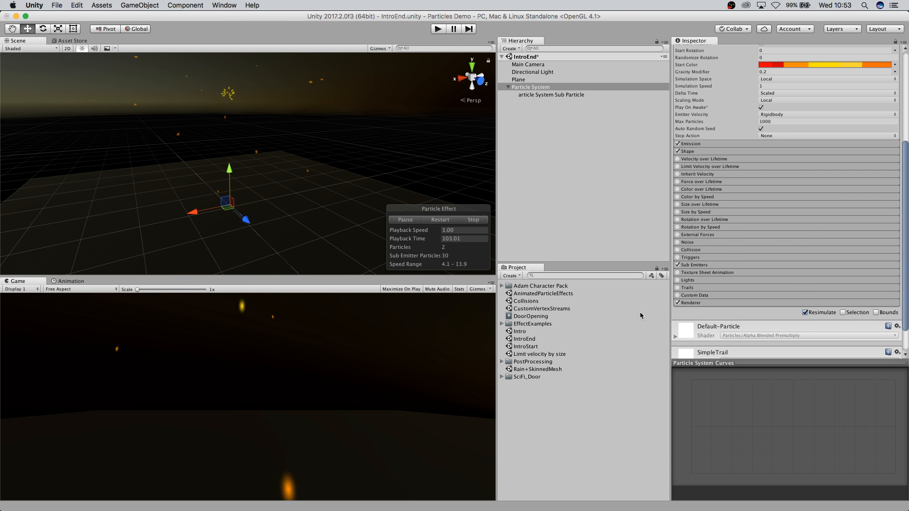
Re-enable the Noise, Sub Emitters and Trails modules on the parent Particle System.
scroll(852, 269, up, 5)
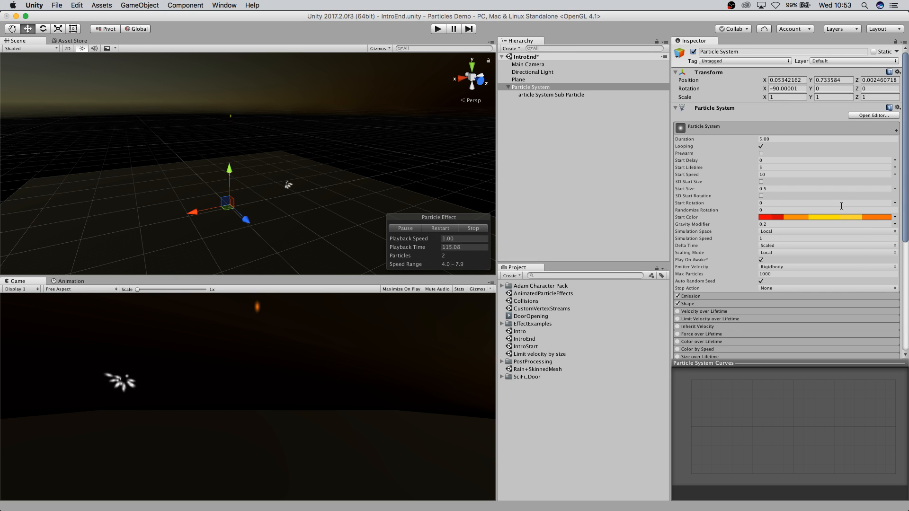
scroll(850, 211, down, 5)
scroll(843, 220, up, 5)
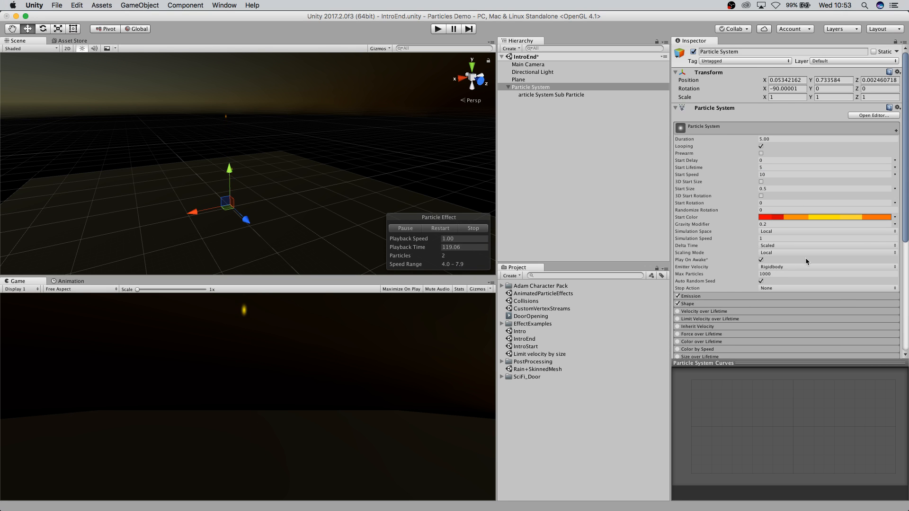
scroll(860, 242, down, 6)
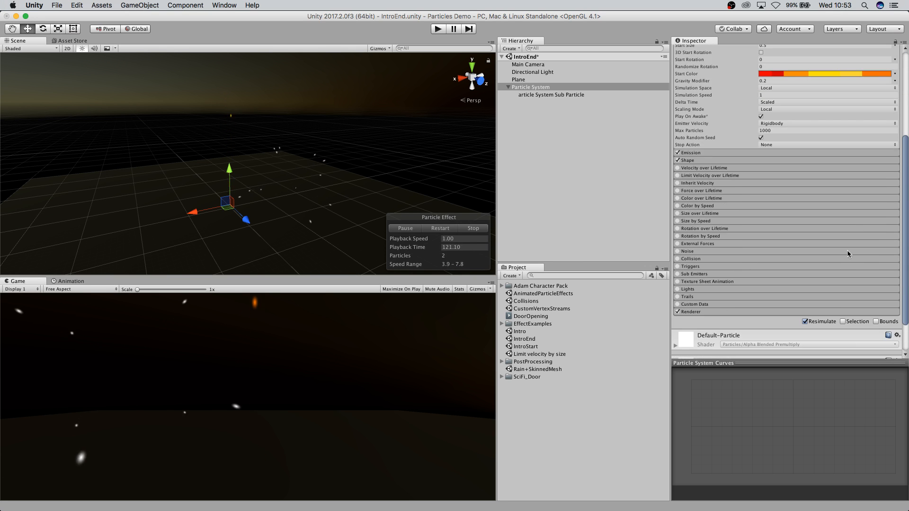
scroll(802, 258, up, 5)
scroll(796, 258, down, 4)
click(678, 274)
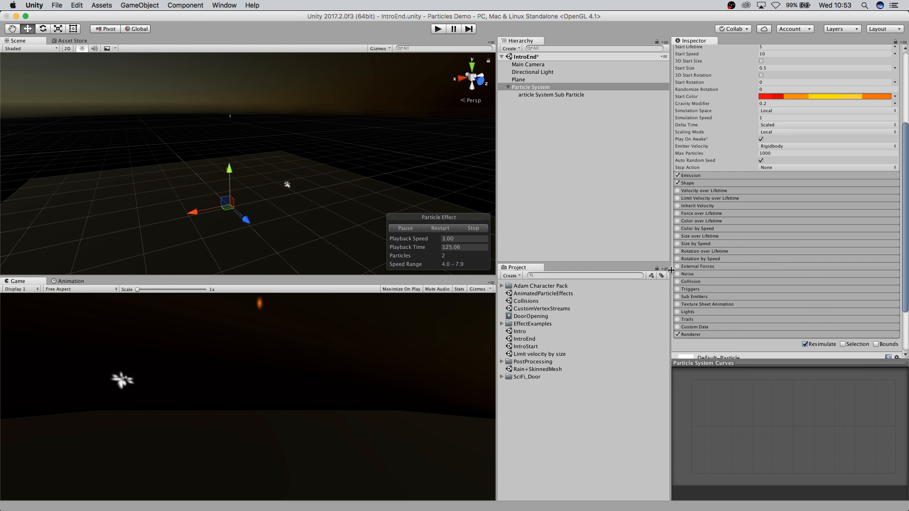
click(678, 297)
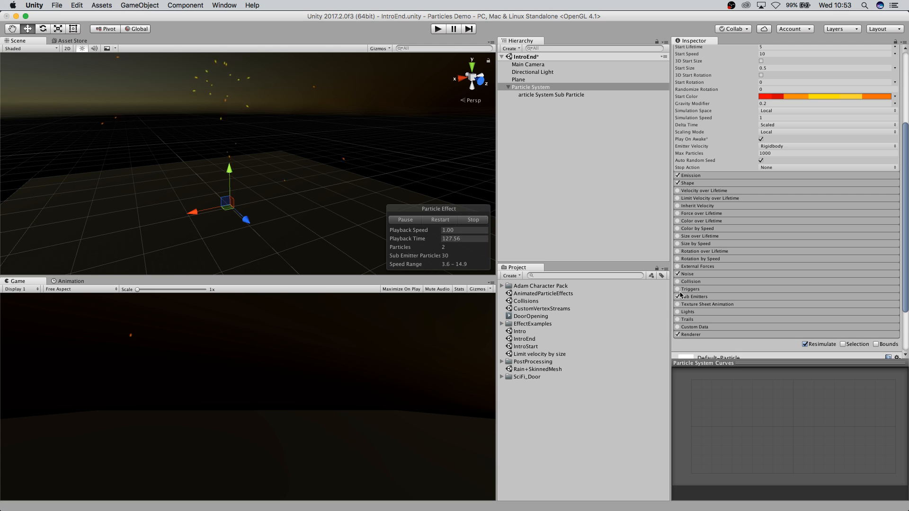
click(678, 319)
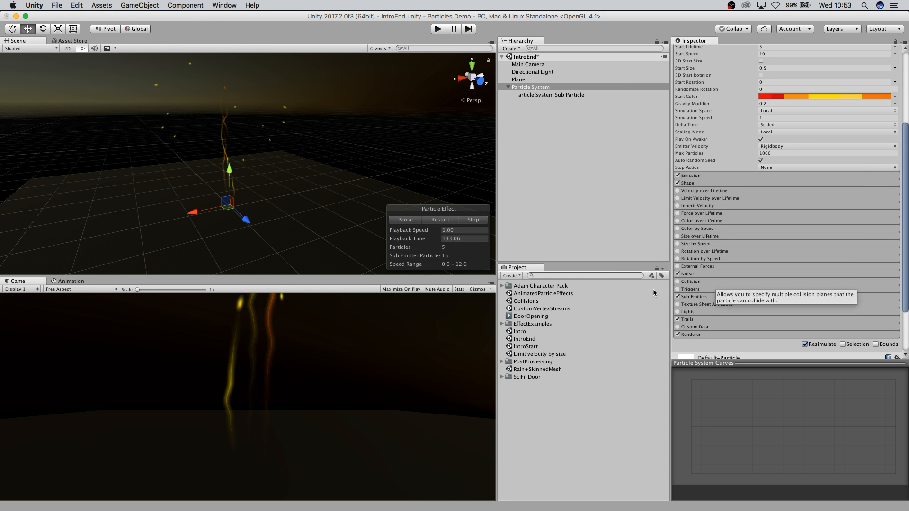
Switch to the browser and read through the CullingGroup API page of the Unity manual.
scroll(876, 251, up, 5)
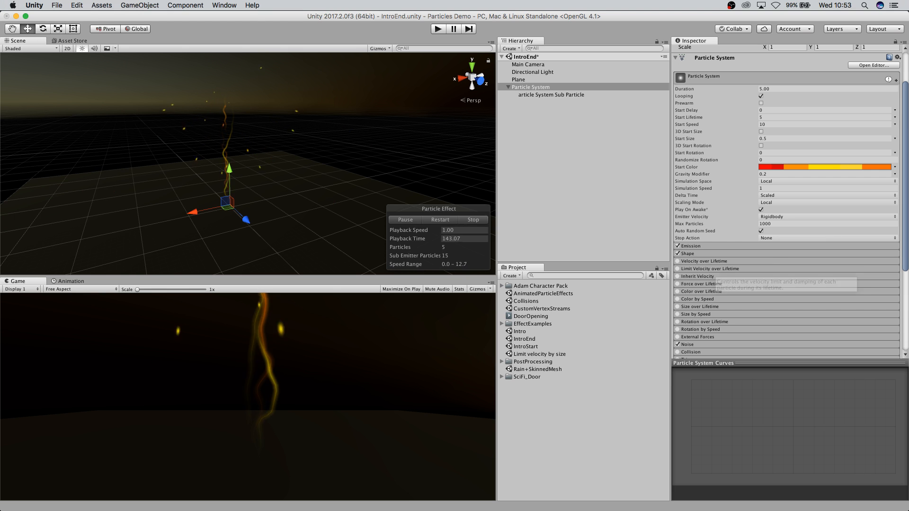
key(super+Tab)
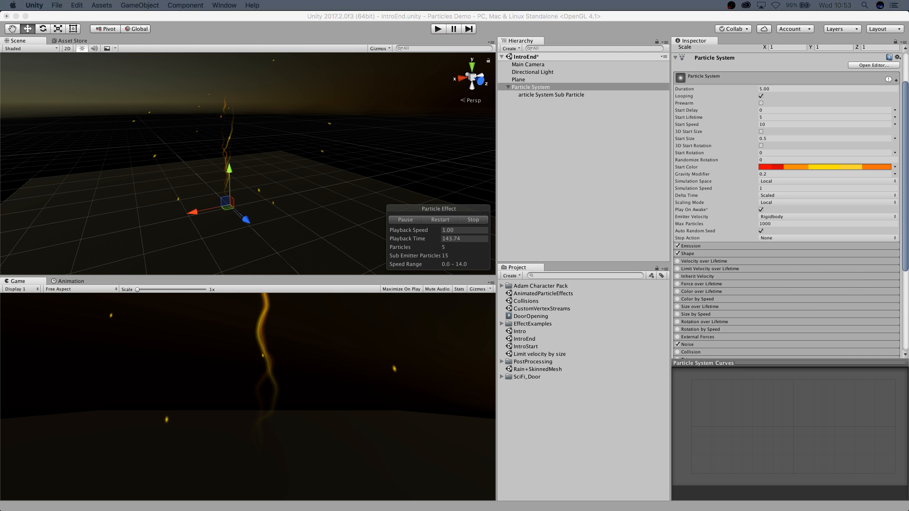
drag(331, 509, 498, 48)
scroll(403, 244, down, 3)
scroll(400, 243, up, 3)
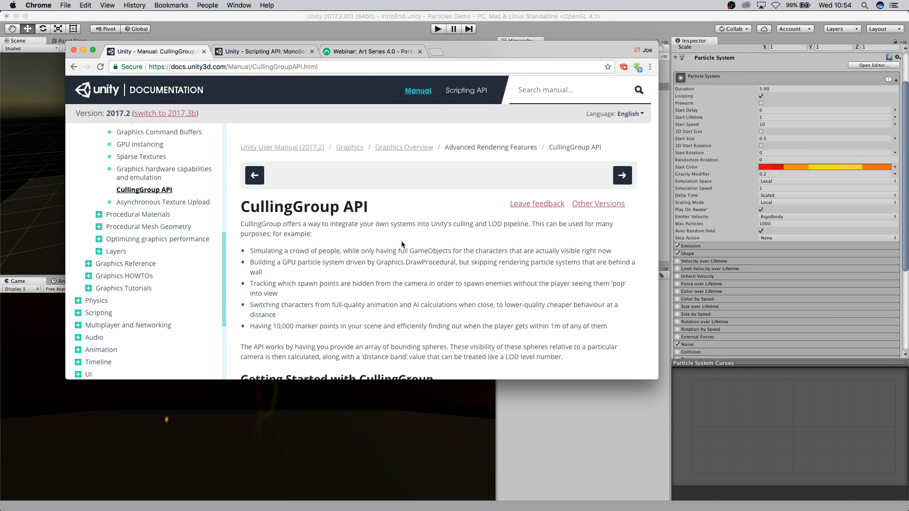
scroll(401, 241, down, 10)
scroll(410, 243, down, 5)
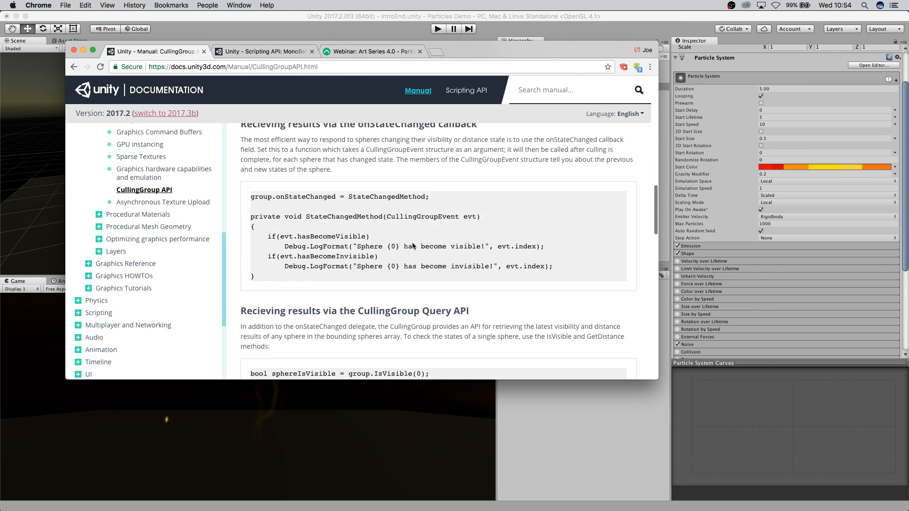
scroll(412, 240, up, 15)
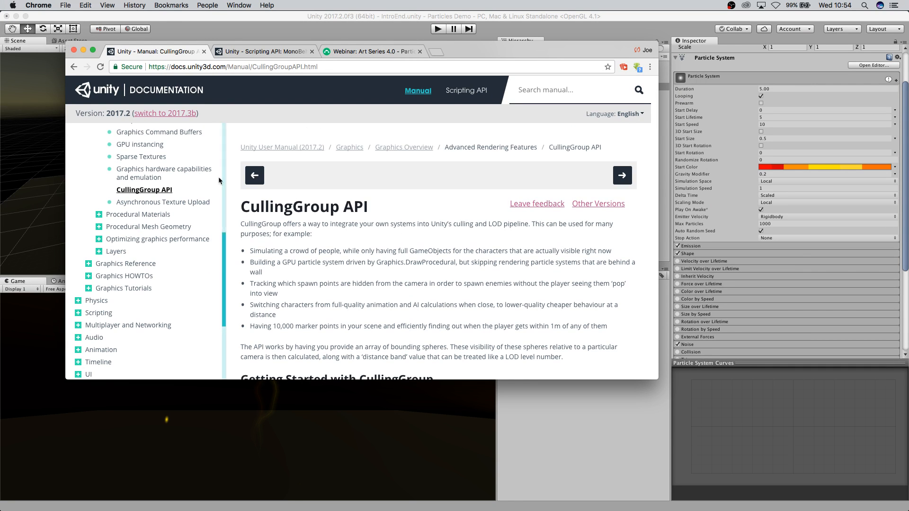
scroll(543, 288, down, 1)
drag(519, 46, 0, 275)
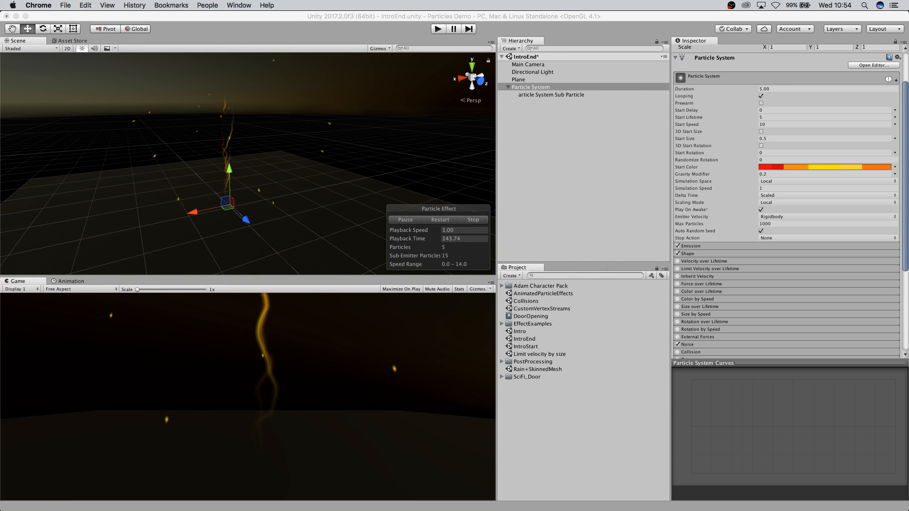
Reselect the parent Particle System and switch its Start Size to Curve mode.
click(543, 91)
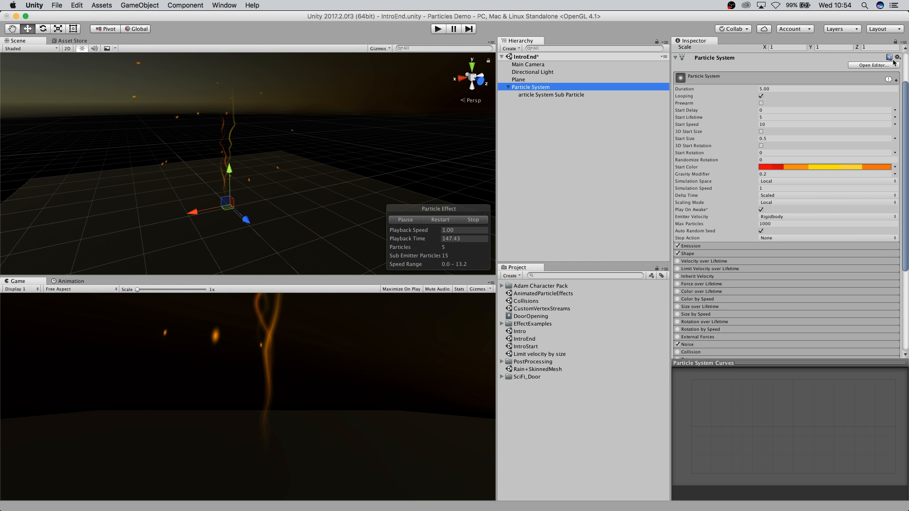
mouse_move(889, 80)
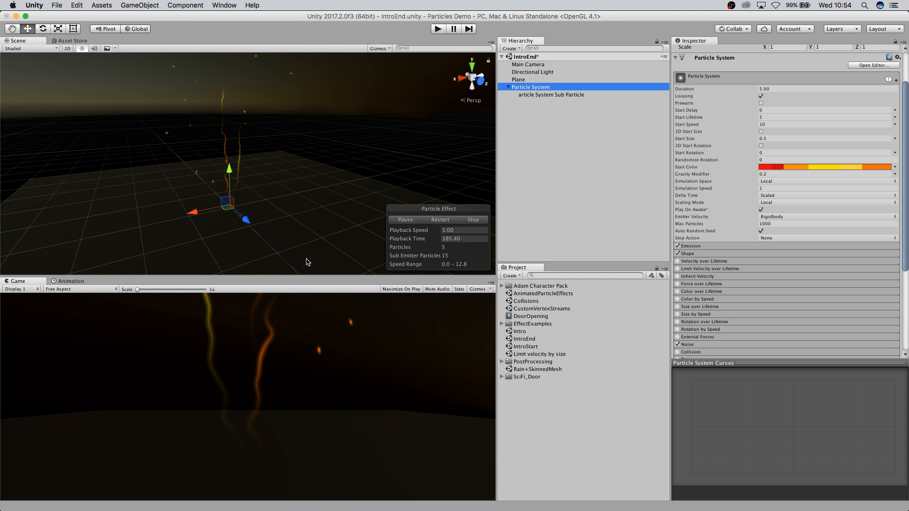
alt+click(246, 202)
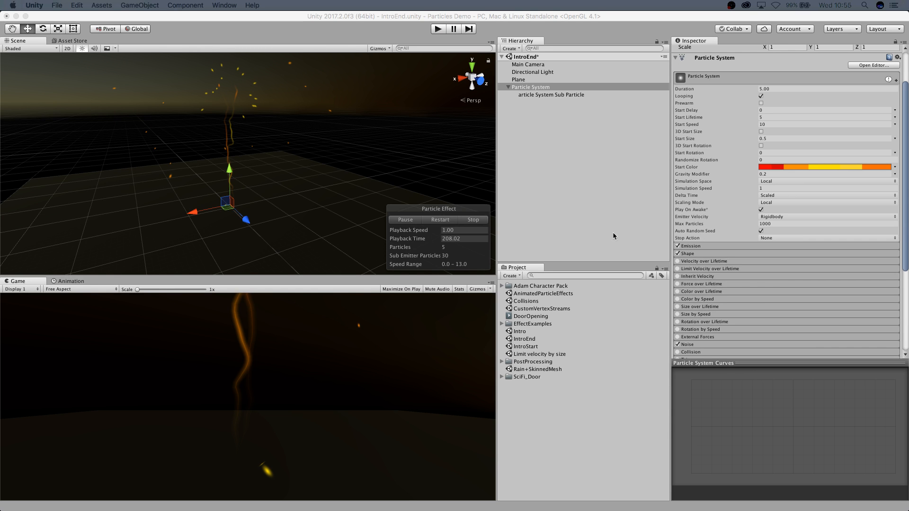
click(562, 99)
click(559, 95)
click(526, 89)
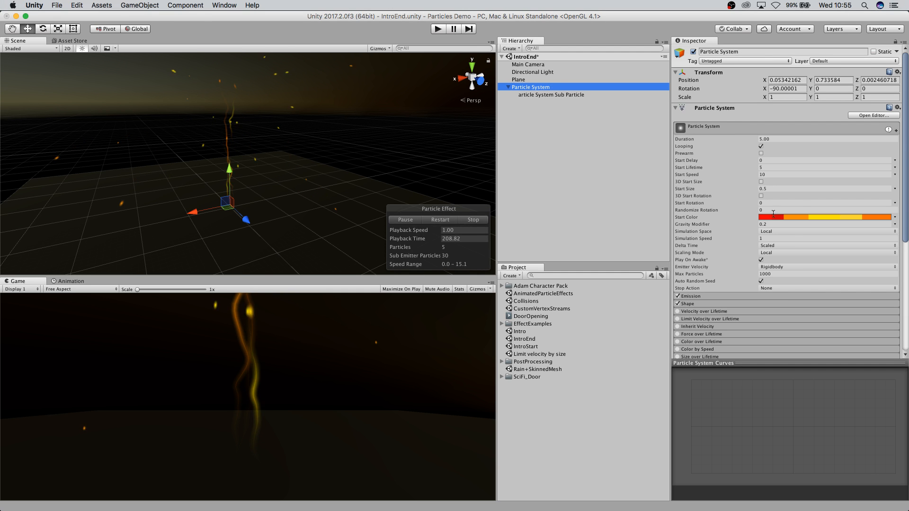
scroll(796, 203, down, 1)
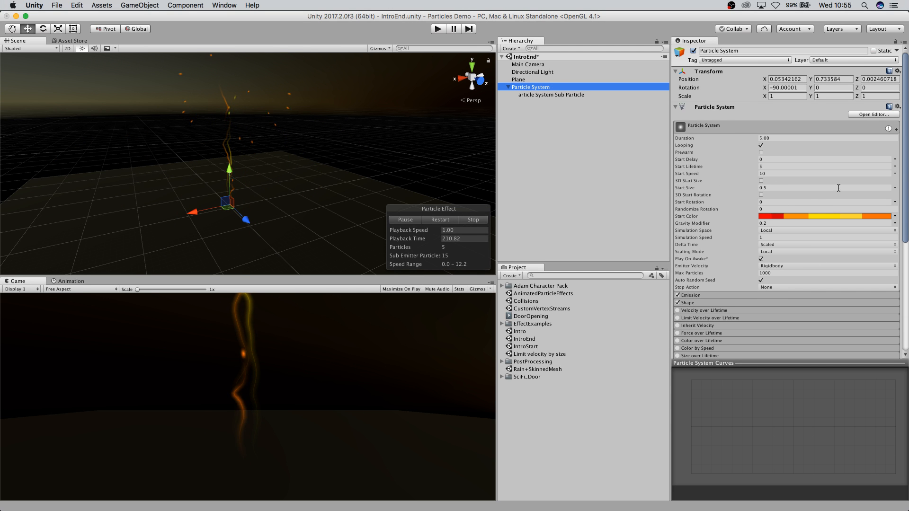
click(895, 188)
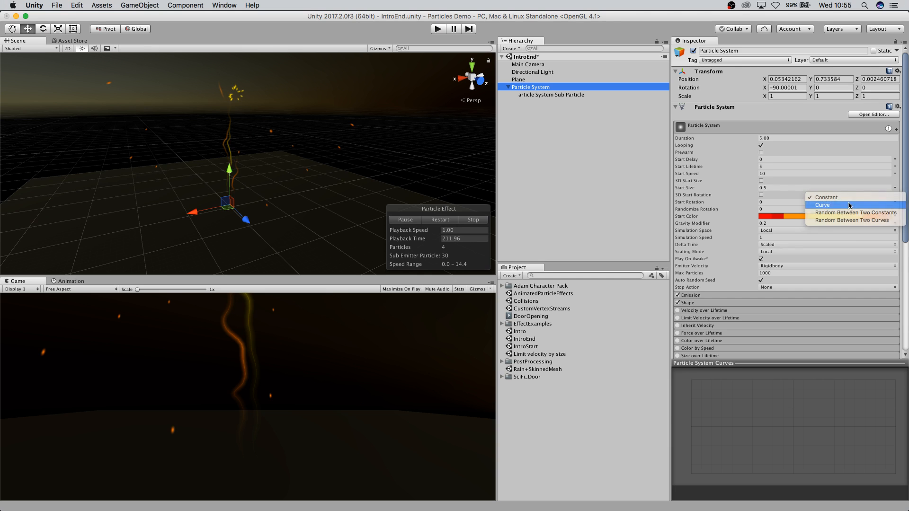
click(848, 206)
Enlarge the curve editor, apply a falling preset to the Start Size curve and add two extra keys to it.
drag(750, 361, 750, 271)
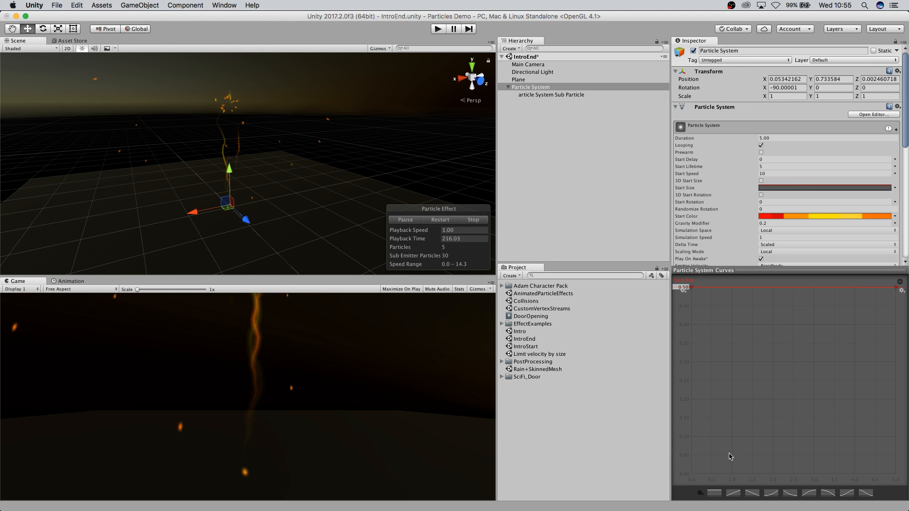
click(752, 492)
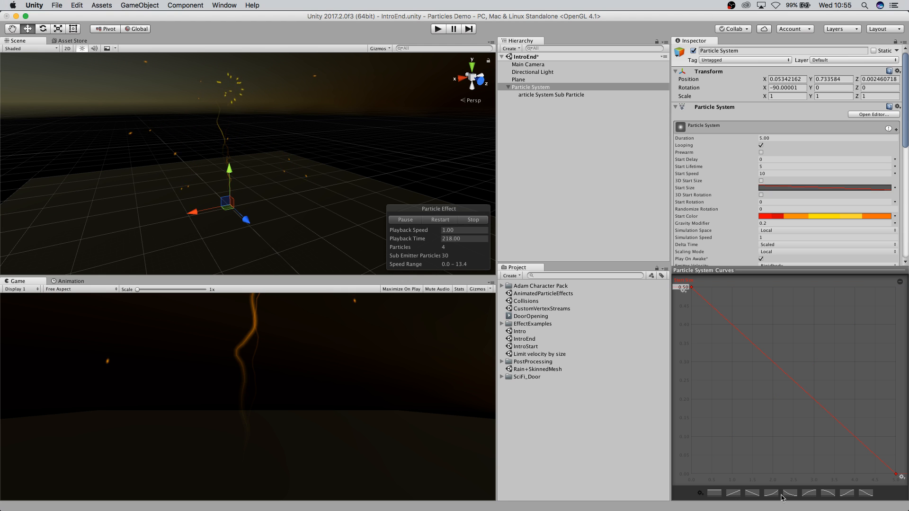
click(807, 494)
click(786, 494)
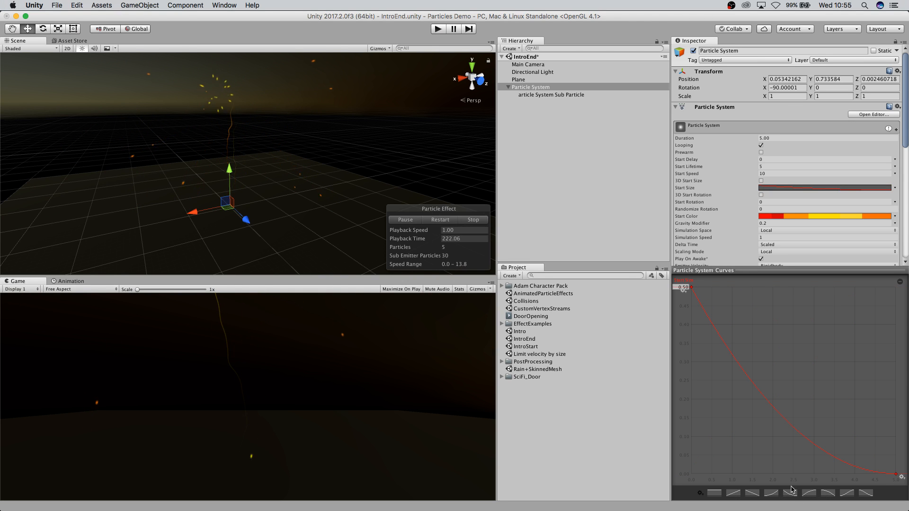
double_click(724, 345)
drag(723, 345, 766, 331)
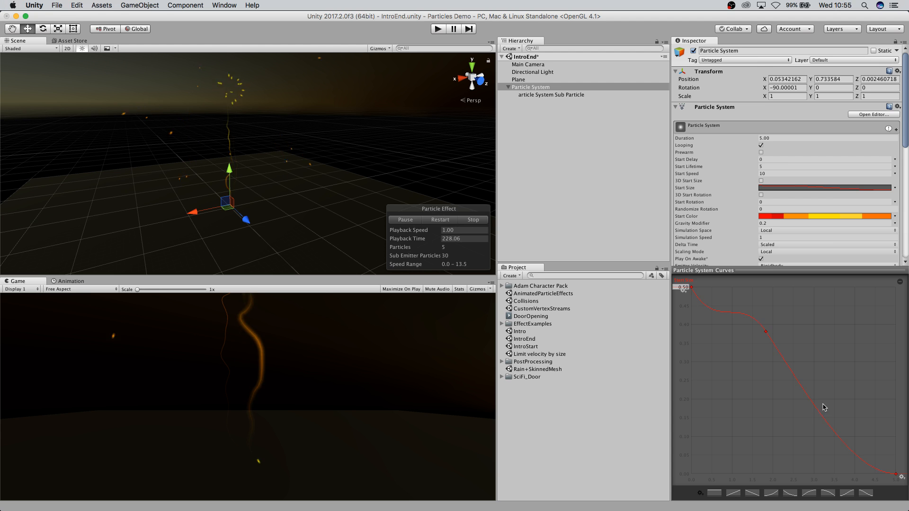
double_click(816, 404)
mouse_move(815, 404)
mouse_down()
mouse_move(771, 417)
mouse_move(775, 439)
mouse_move(773, 393)
mouse_move(814, 398)
mouse_move(834, 416)
mouse_move(821, 425)
mouse_move(823, 411)
mouse_move(808, 404)
mouse_up()
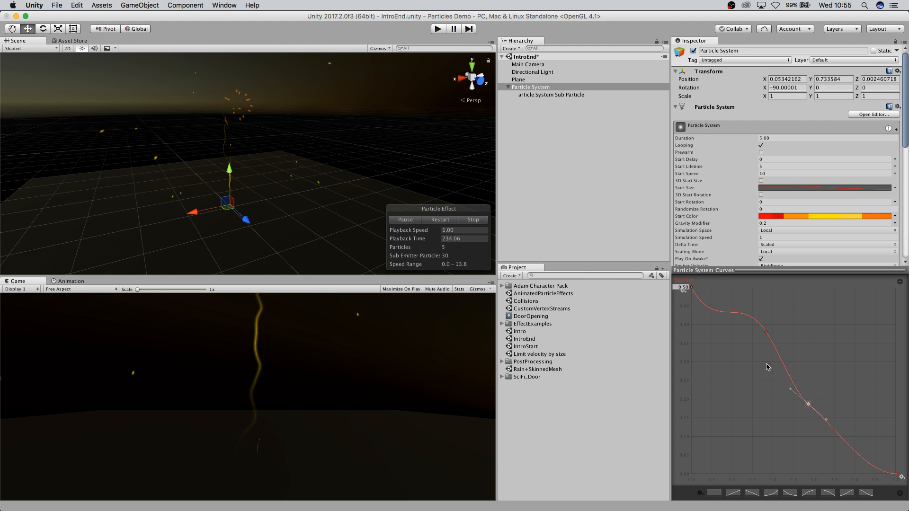
Reshape the falling Start Size curve by moving its added keys and tangents.
click(692, 289)
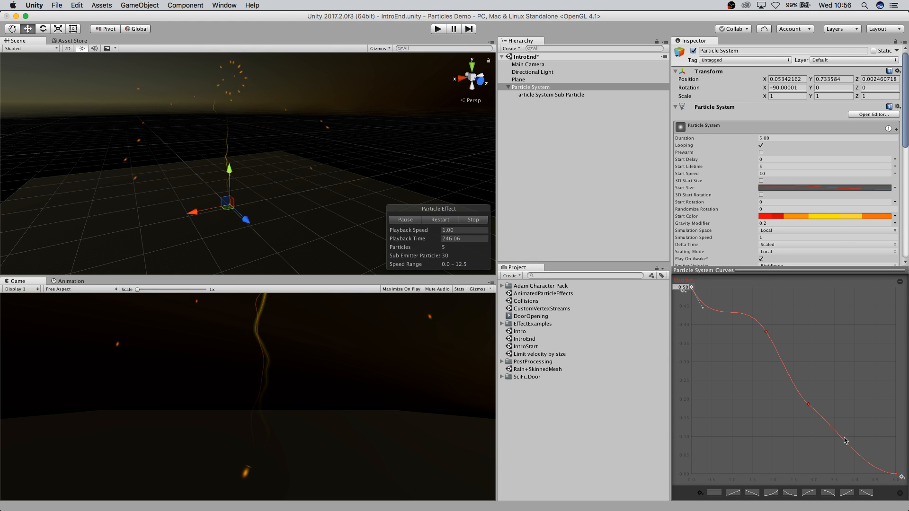
drag(766, 332, 756, 352)
drag(808, 403, 821, 419)
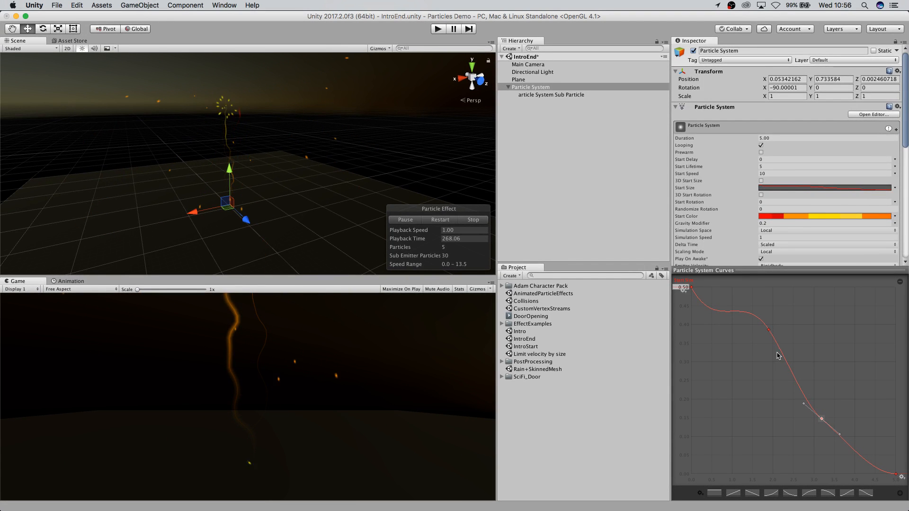
drag(769, 332, 753, 361)
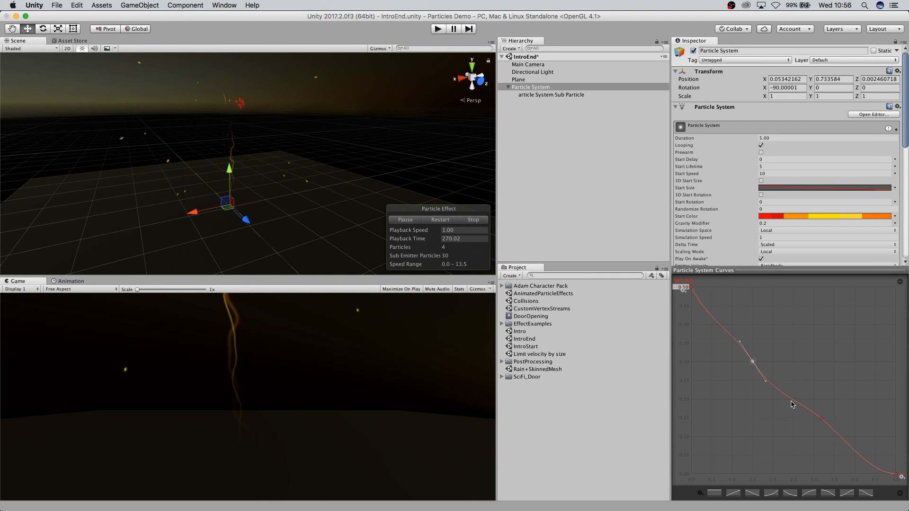
mouse_move(822, 419)
mouse_down()
mouse_move(849, 424)
mouse_move(837, 424)
mouse_up()
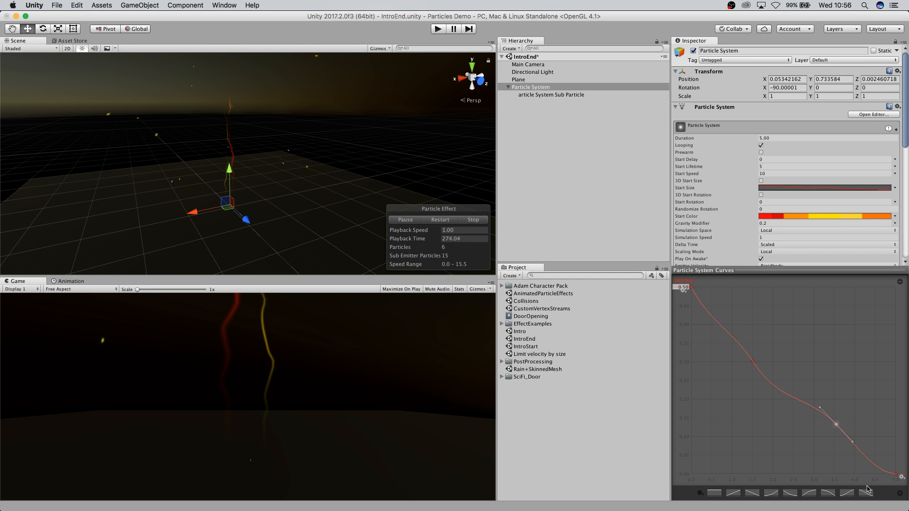
Apply a different preset to the Start Size curve, then add and move new keys on it.
click(899, 495)
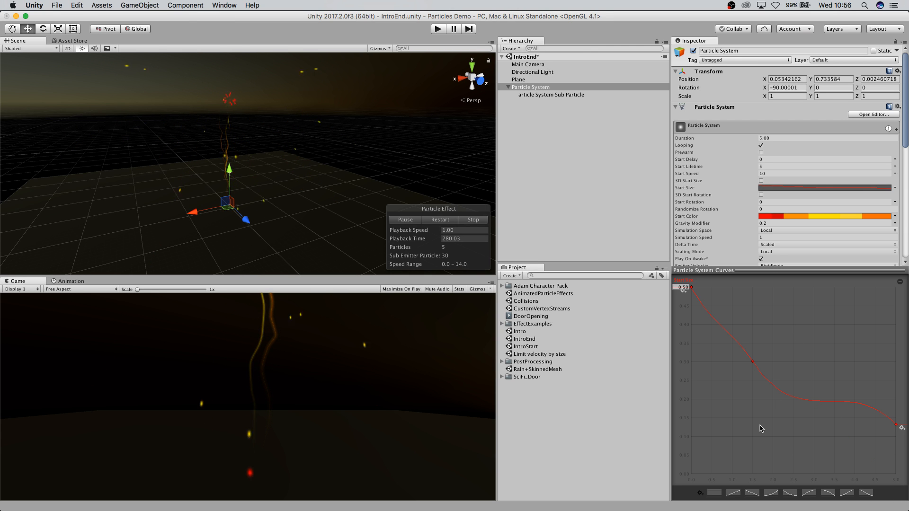
click(793, 494)
double_click(754, 387)
drag(755, 389, 730, 342)
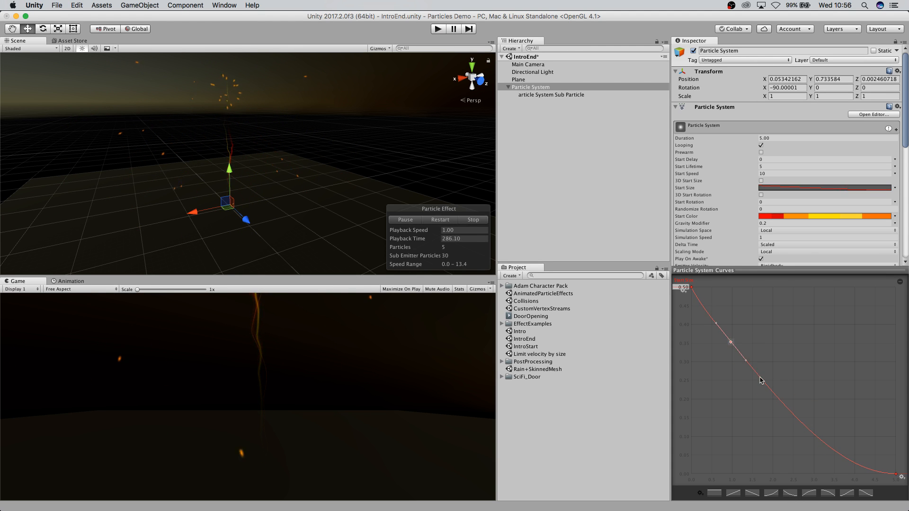
double_click(764, 383)
drag(764, 383, 781, 416)
click(900, 494)
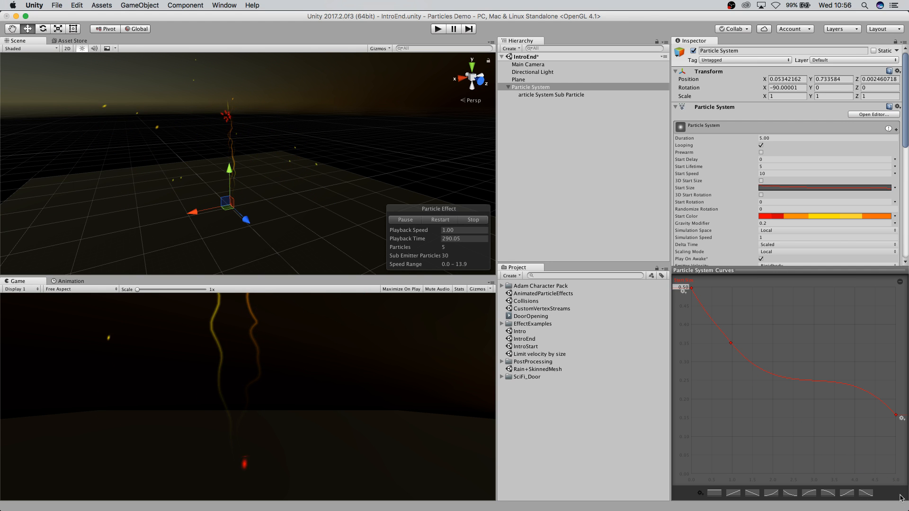
Apply a rising preset to the Start Size curve, add a middle key and adjust the end key's position.
click(846, 494)
double_click(835, 325)
drag(835, 325, 749, 359)
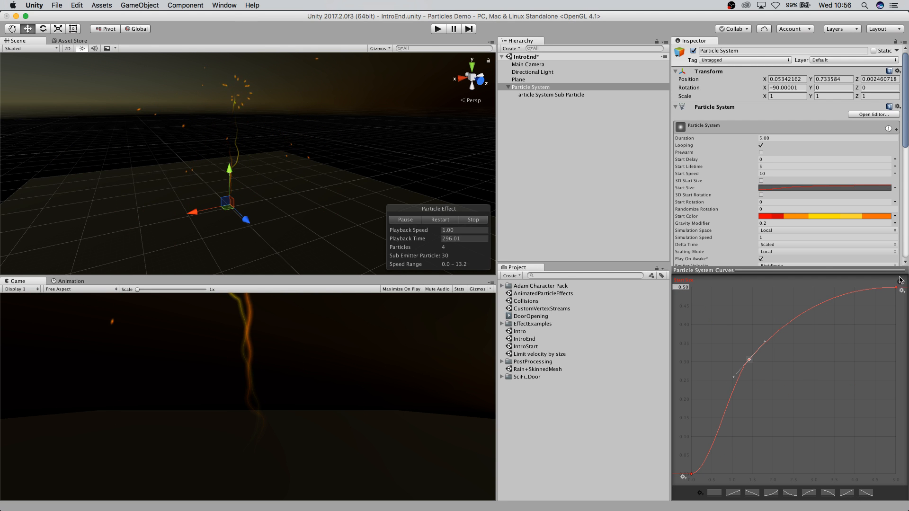
drag(896, 288, 856, 287)
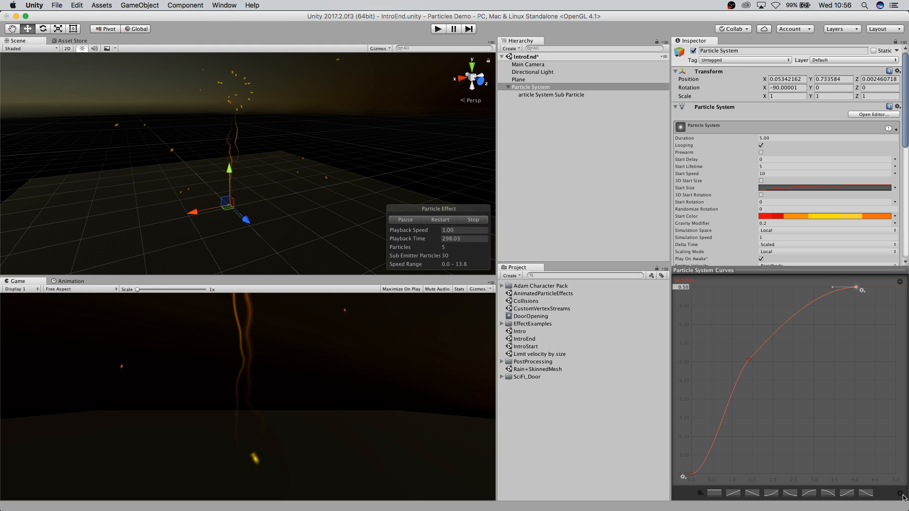
key(super+z)
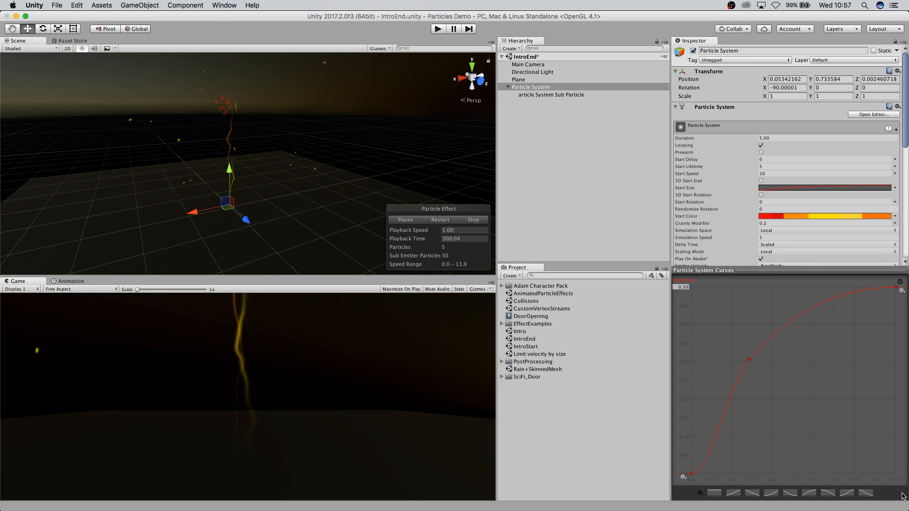
mouse_move(894, 287)
mouse_down()
mouse_move(870, 287)
mouse_move(888, 288)
mouse_up()
click(862, 307)
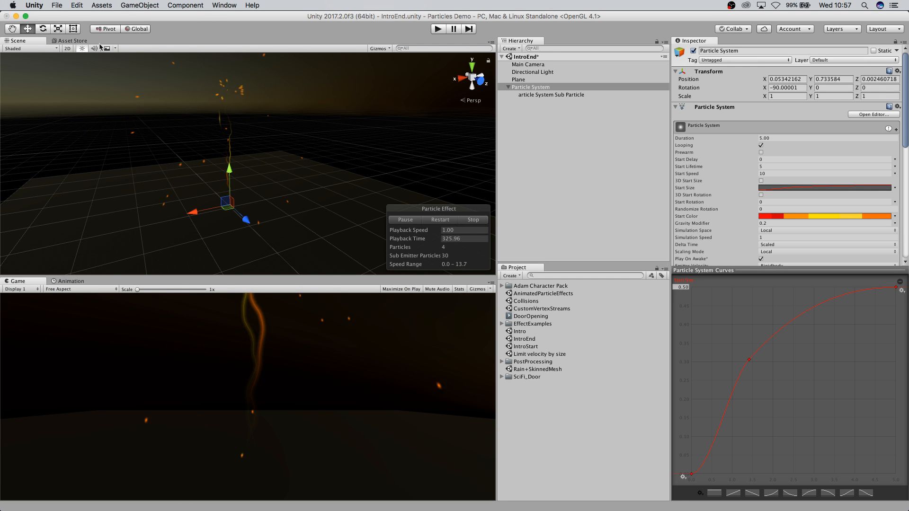
Quit Unity without saving the changes to the IntroEnd scene.
click(34, 5)
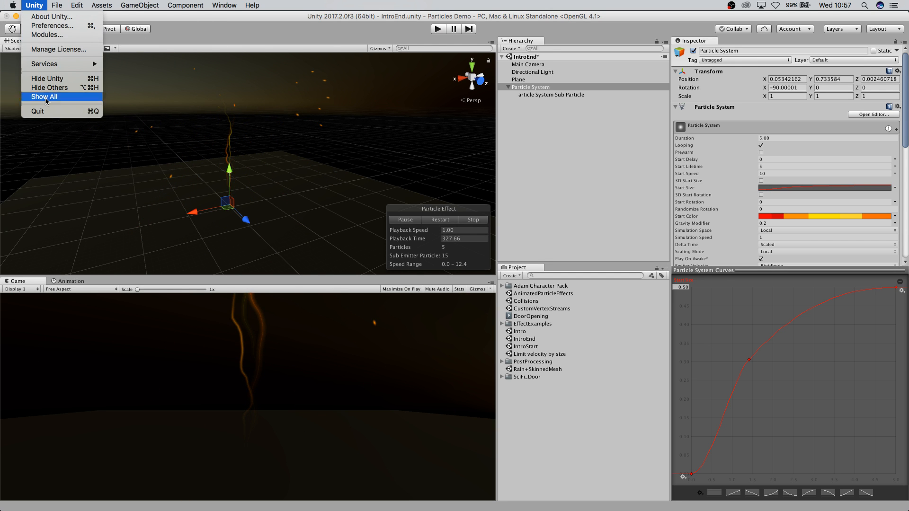
click(44, 112)
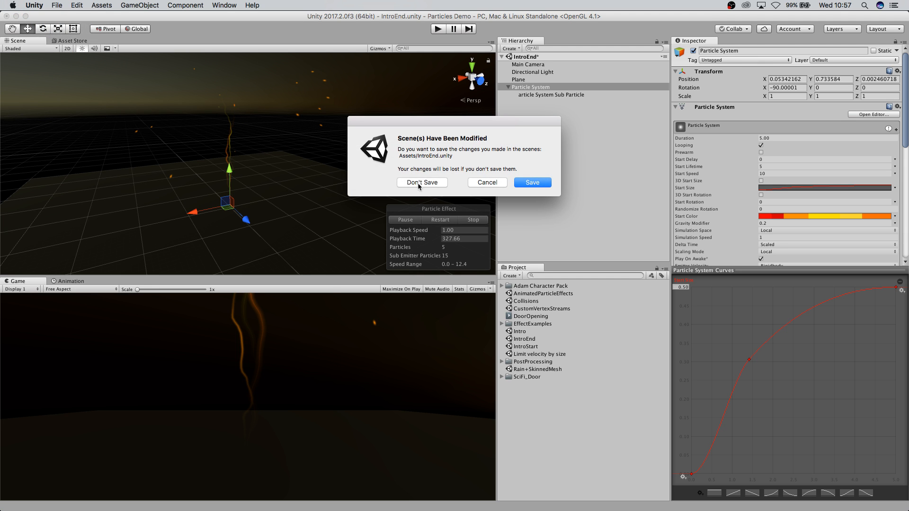
click(417, 183)
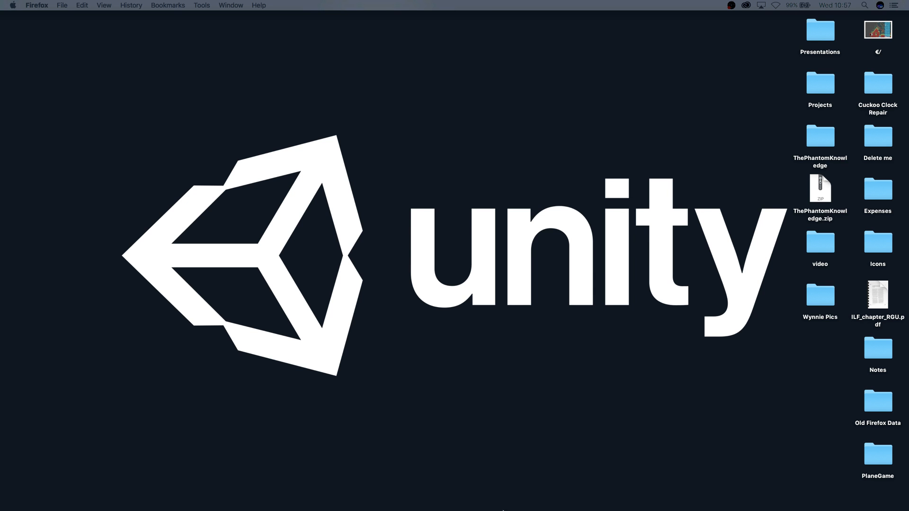
Open the [Particles] Showcase 1 project from the Unity launcher and enlarge the editor window.
mouse_move(503, 510)
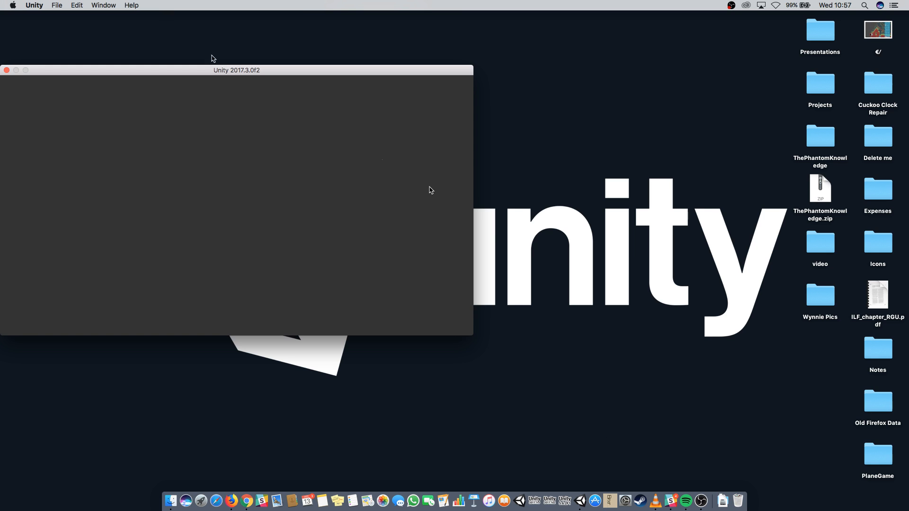
drag(255, 72, 329, 81)
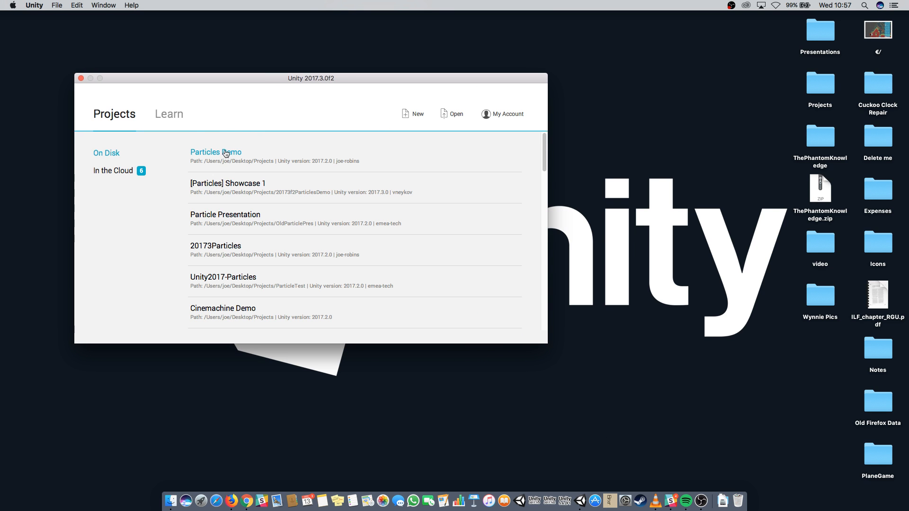
click(232, 186)
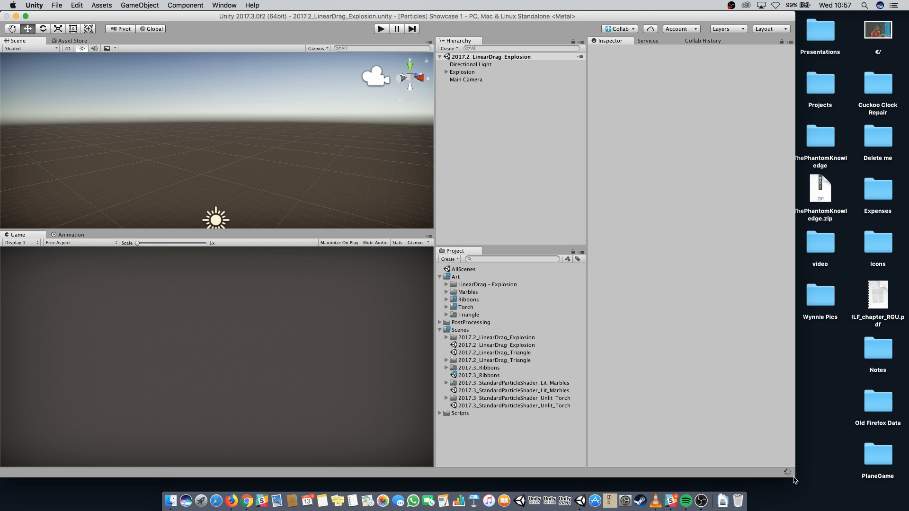
drag(797, 479, 903, 510)
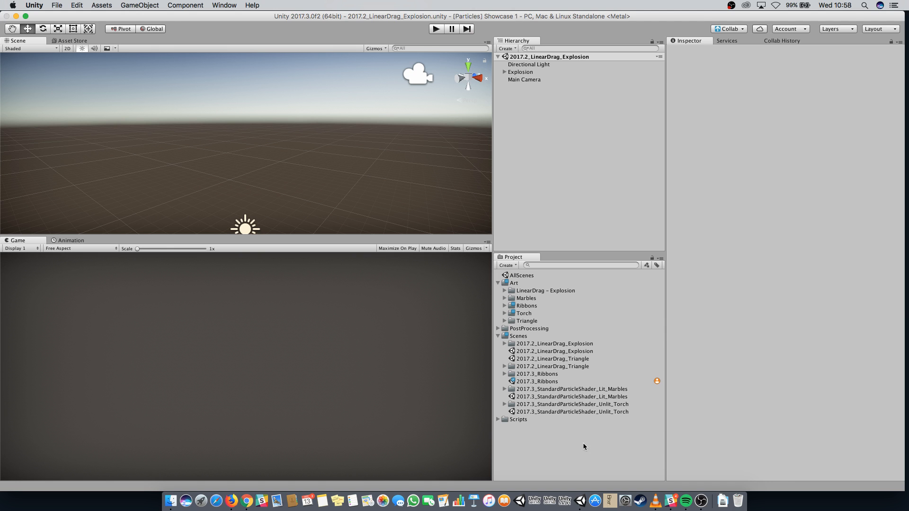
Open the StandardParticleShader_Unlit_Torch scene, play it, and select and expand the Torch object.
double_click(553, 412)
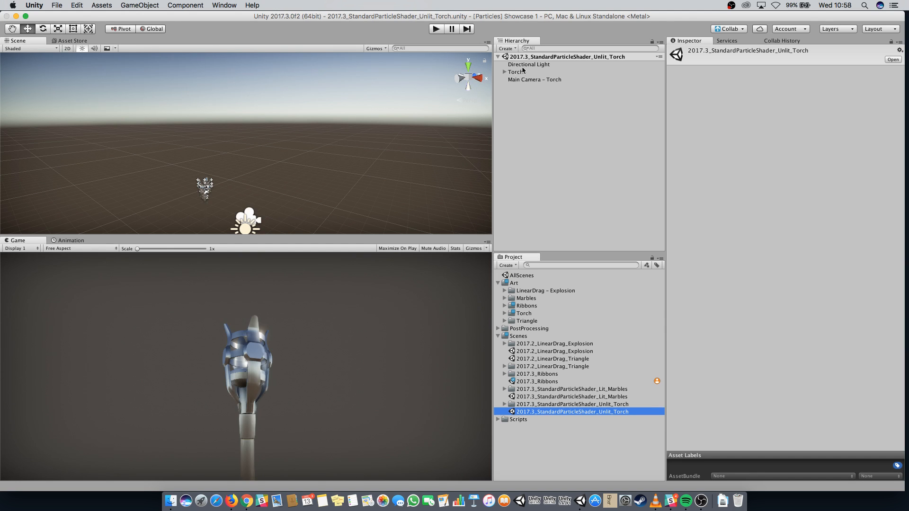
click(432, 32)
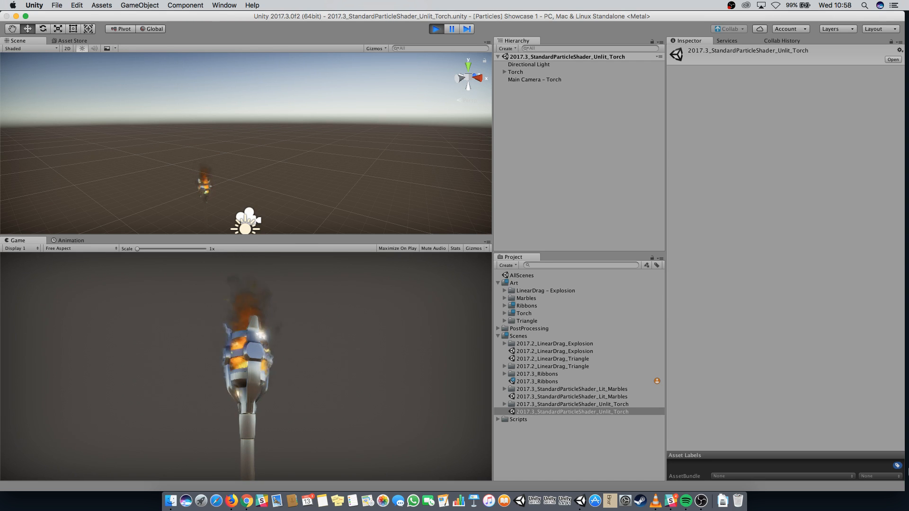
click(517, 80)
click(516, 73)
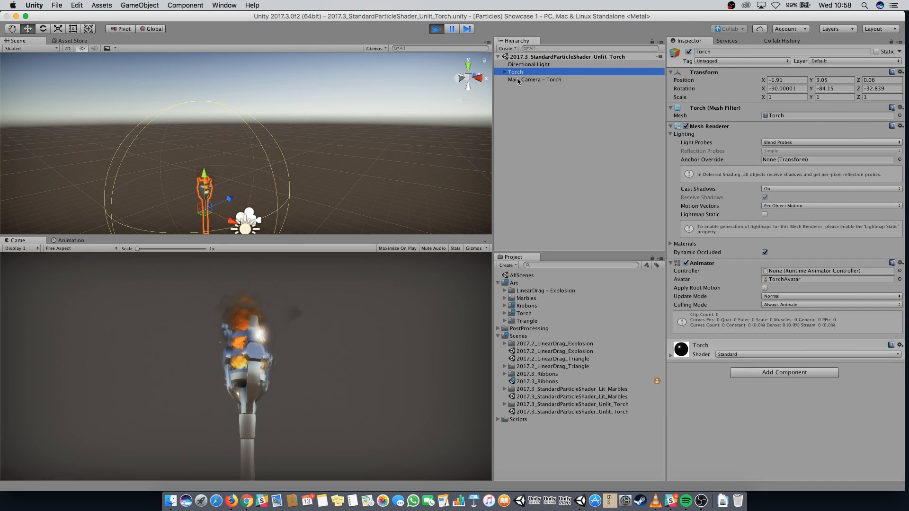
click(504, 72)
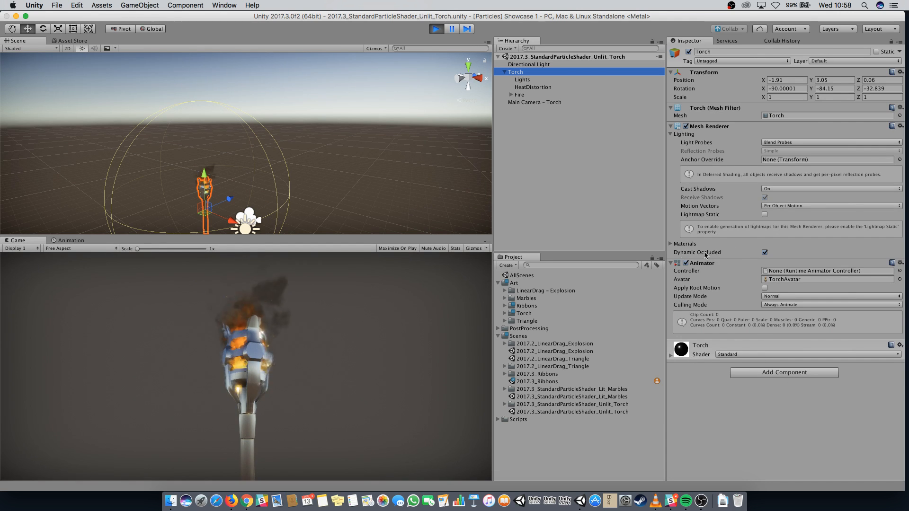
Select the Fire particle system under Torch and expand its Flame material settings.
click(512, 94)
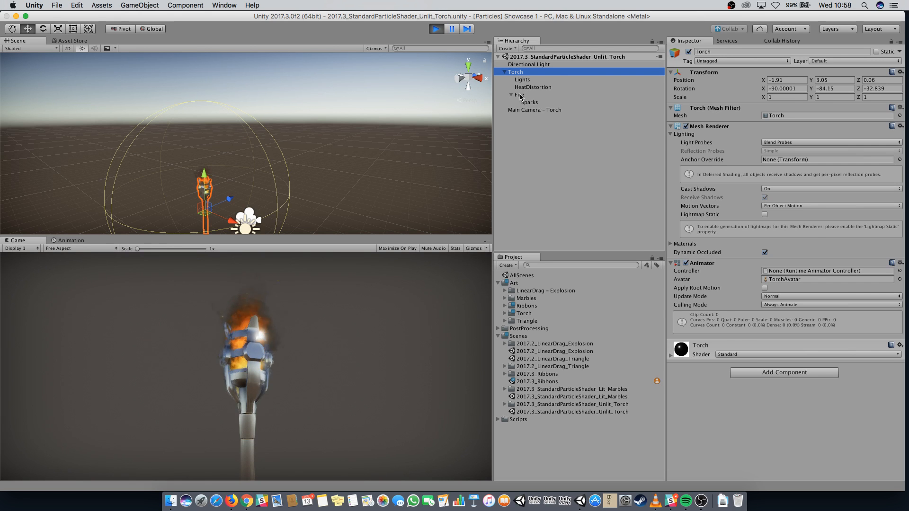
click(525, 110)
click(526, 101)
click(521, 95)
scroll(800, 287, down, 5)
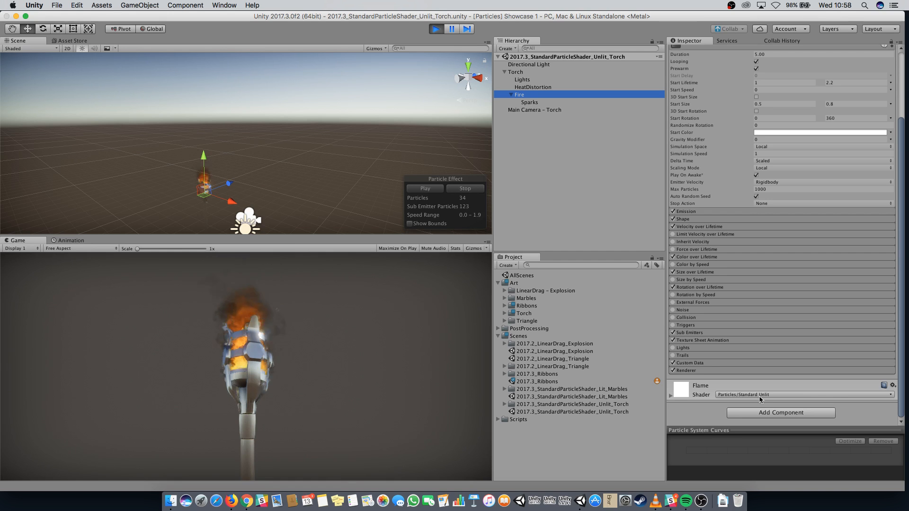
click(670, 397)
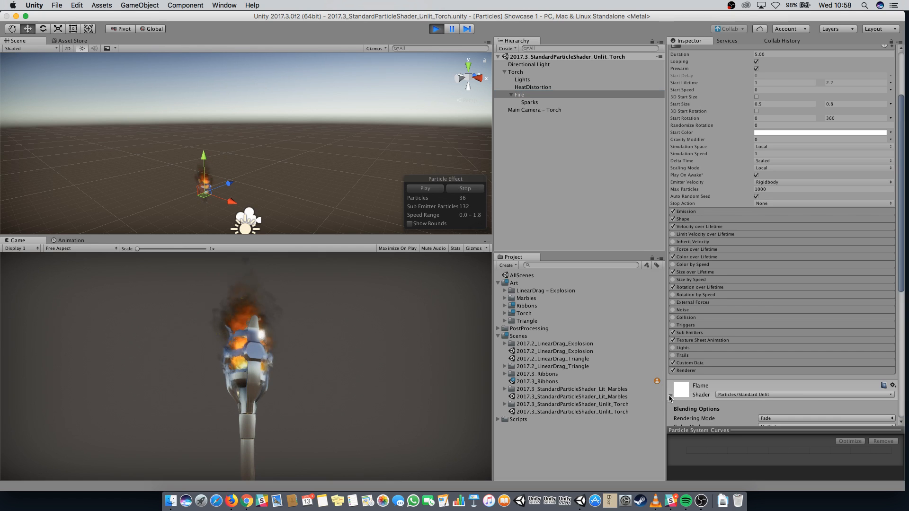
scroll(824, 365, down, 5)
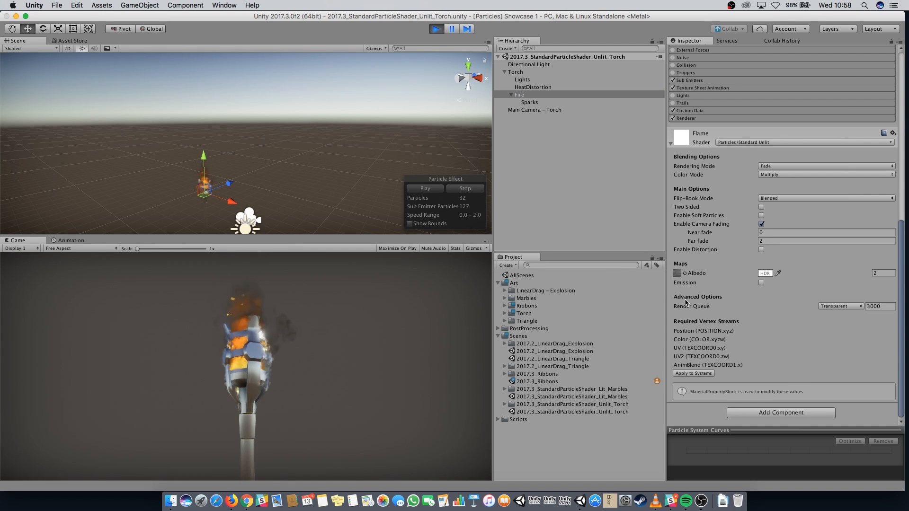
Inspect the Flame material's albedo HDR colour and its Rendering Mode and Flip-Book Mode options.
click(763, 274)
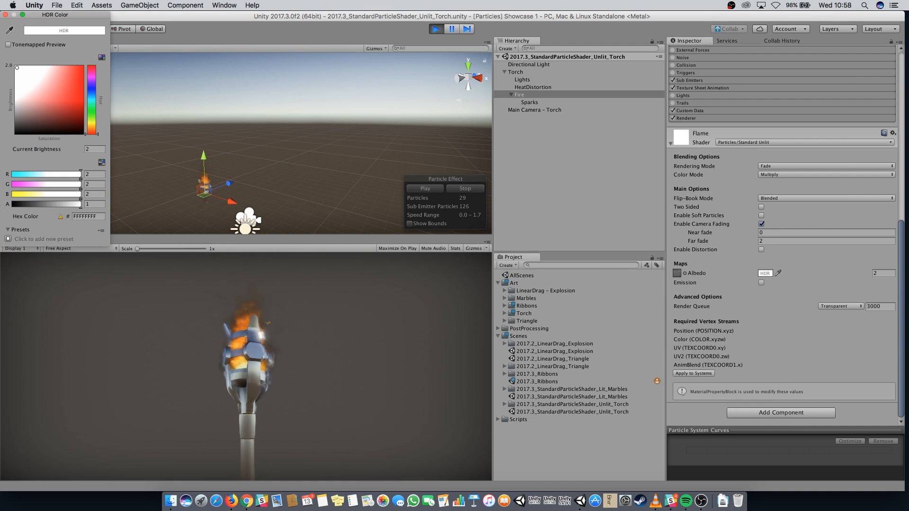
click(6, 14)
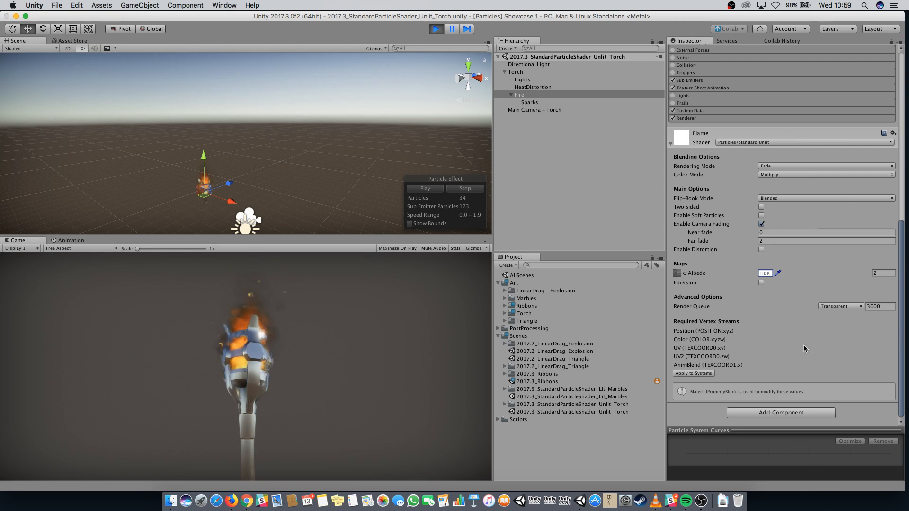
click(789, 167)
click(715, 167)
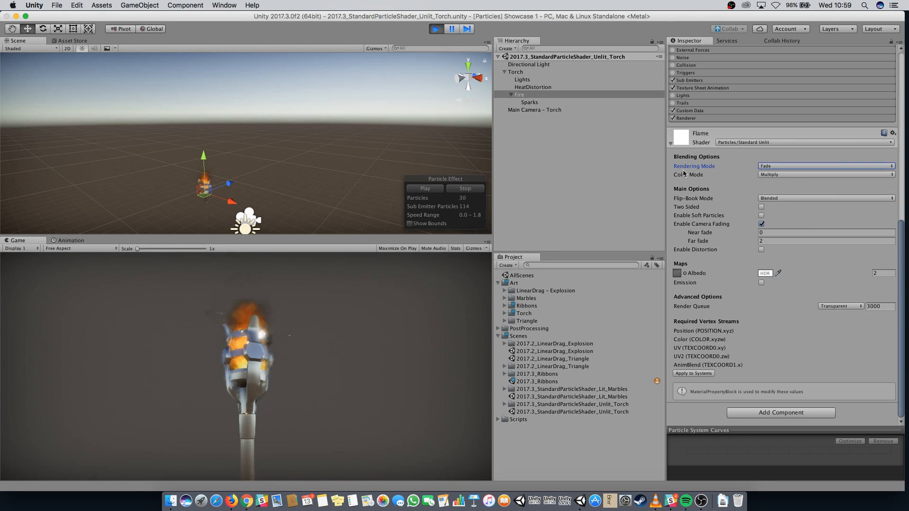
click(782, 199)
click(782, 199)
click(782, 199)
click(782, 199)
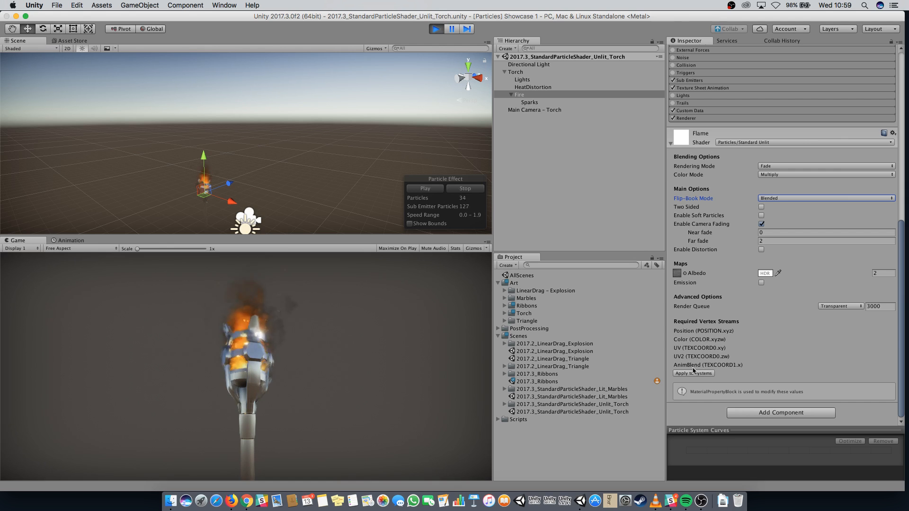
click(782, 199)
click(783, 199)
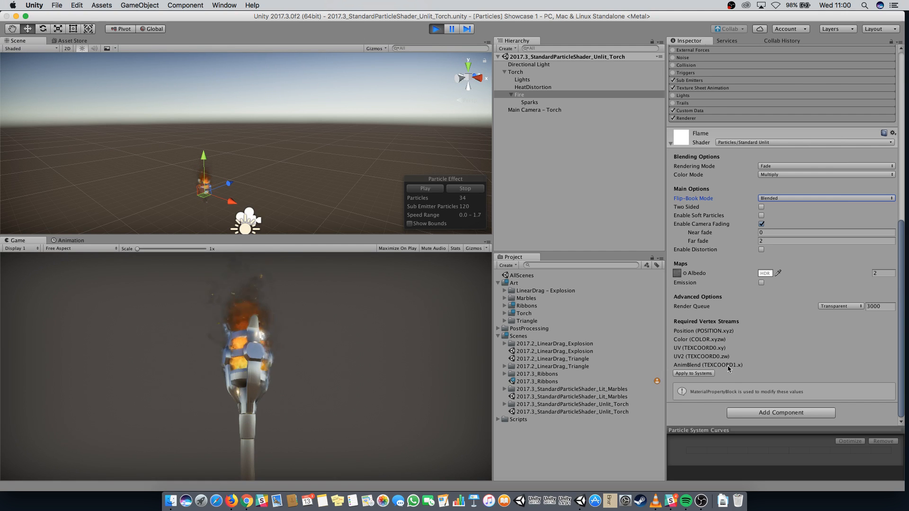
Apply the material's required vertex streams to the particle system and expand the Renderer module.
click(693, 374)
scroll(785, 284, up, 3)
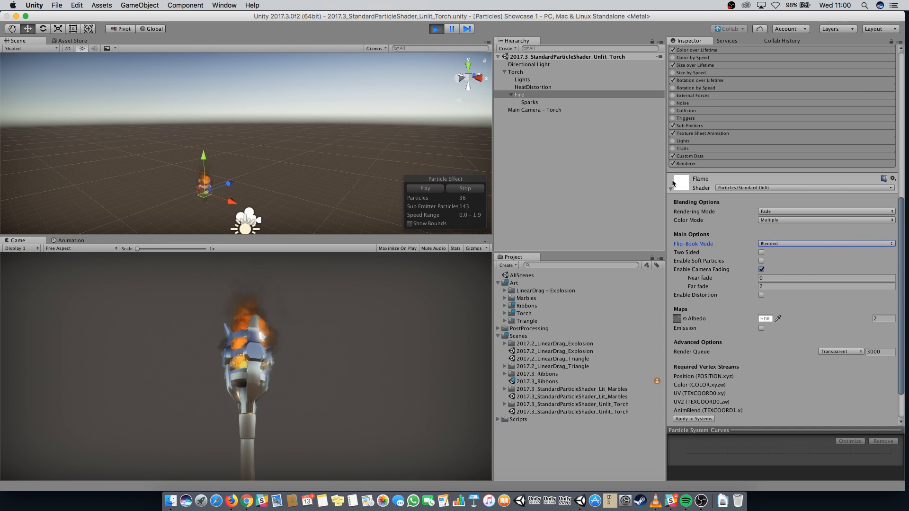
click(693, 164)
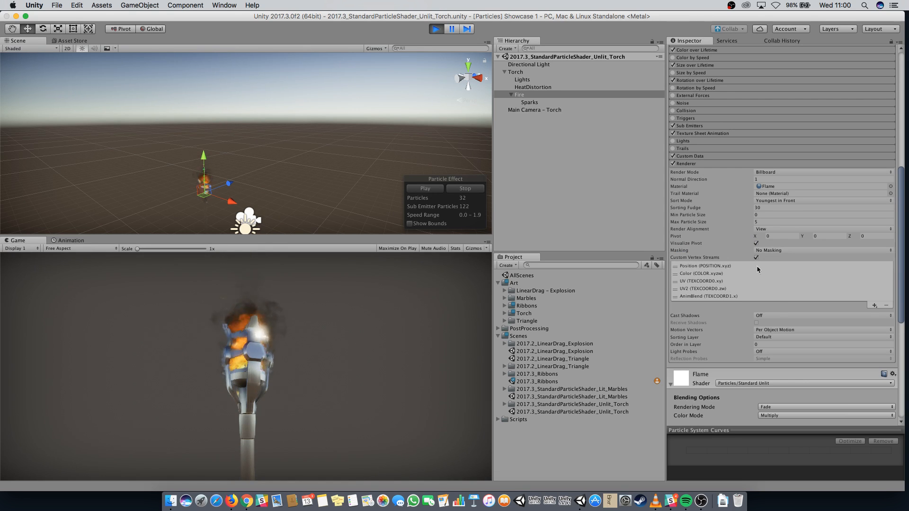
Review the Renderer module and material settings, then stop Play mode.
scroll(758, 284, down, 15)
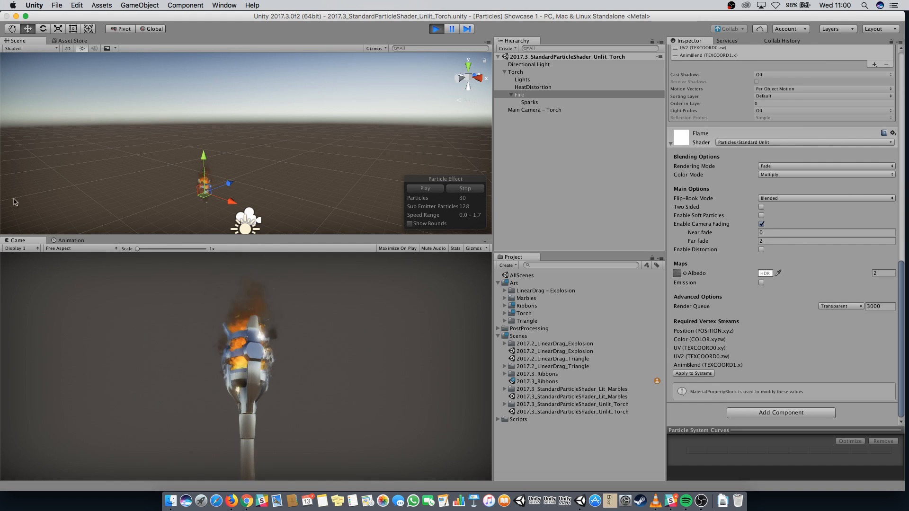
scroll(696, 176, up, 9)
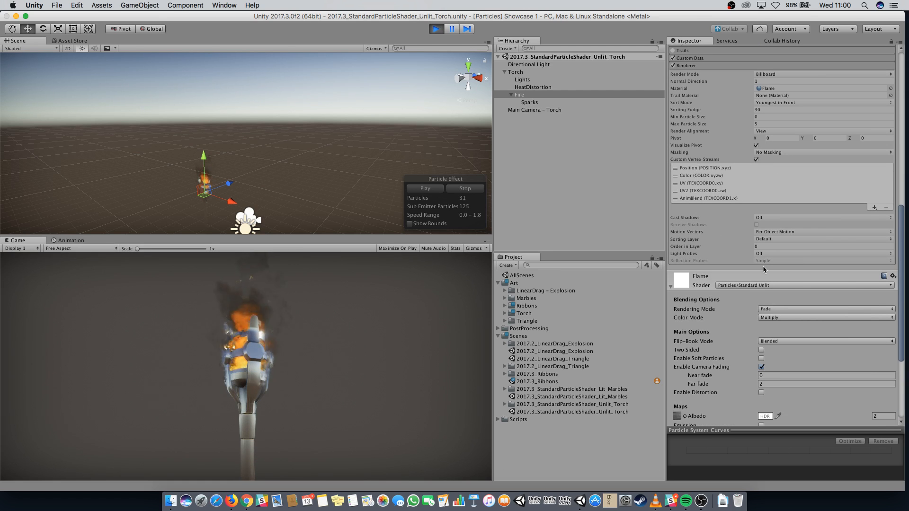
scroll(763, 266, down, 9)
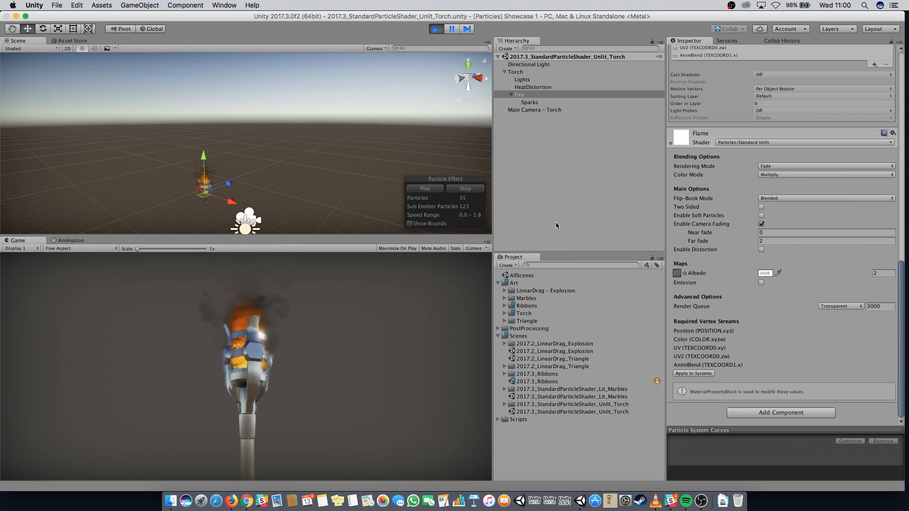
key(super+p)
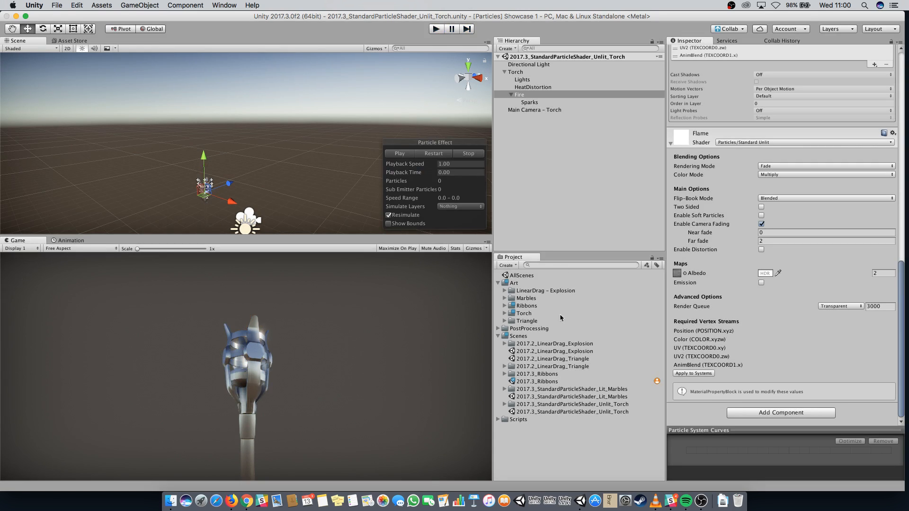
Open the 2017.2_LinearDrag_Explosion scene, enlarge the Scene view and focus it on the Explosion object.
double_click(554, 351)
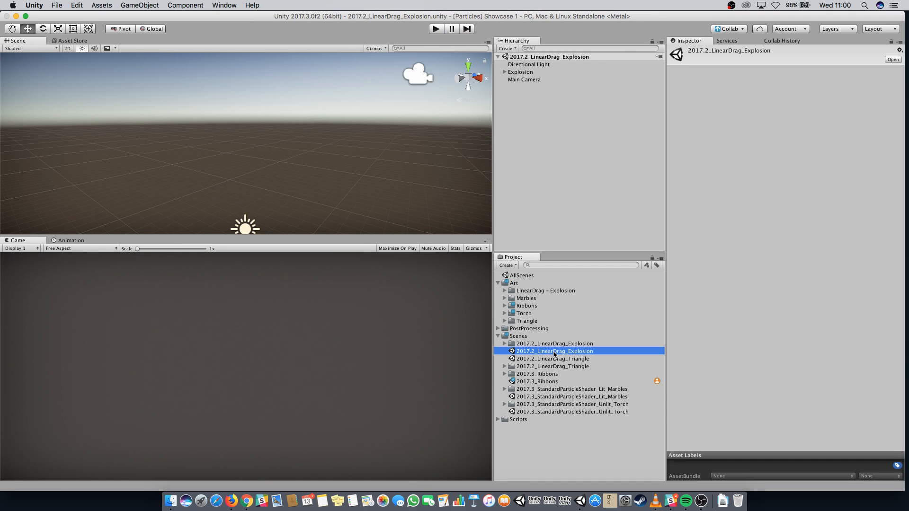
drag(368, 236, 372, 280)
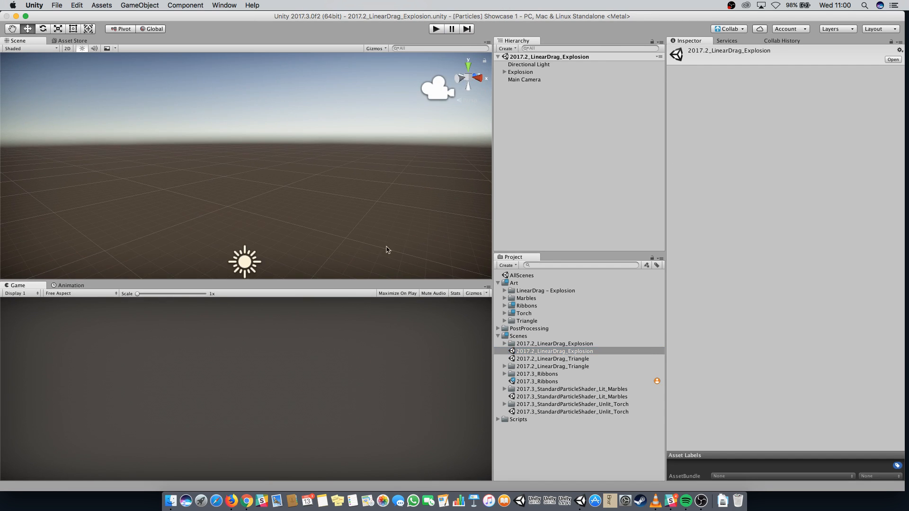
click(520, 72)
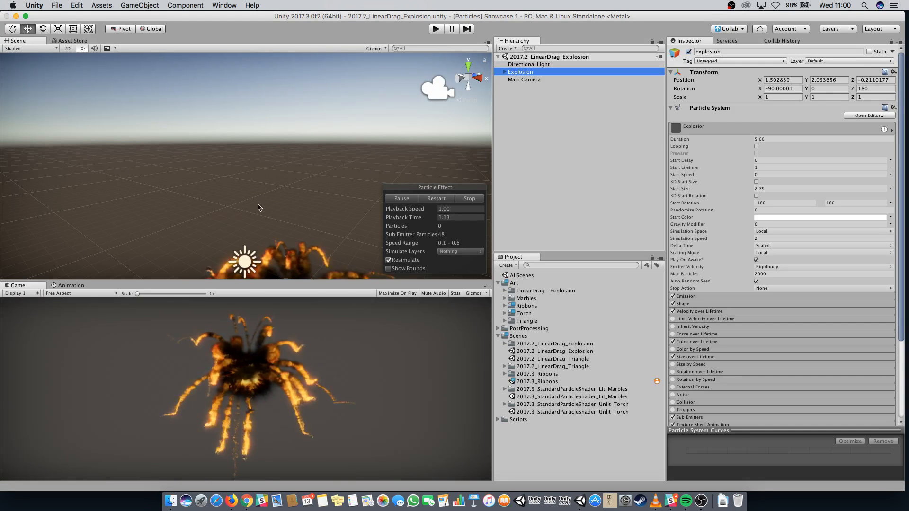
middle_drag(260, 203, 307, 178)
key(f)
key(w)
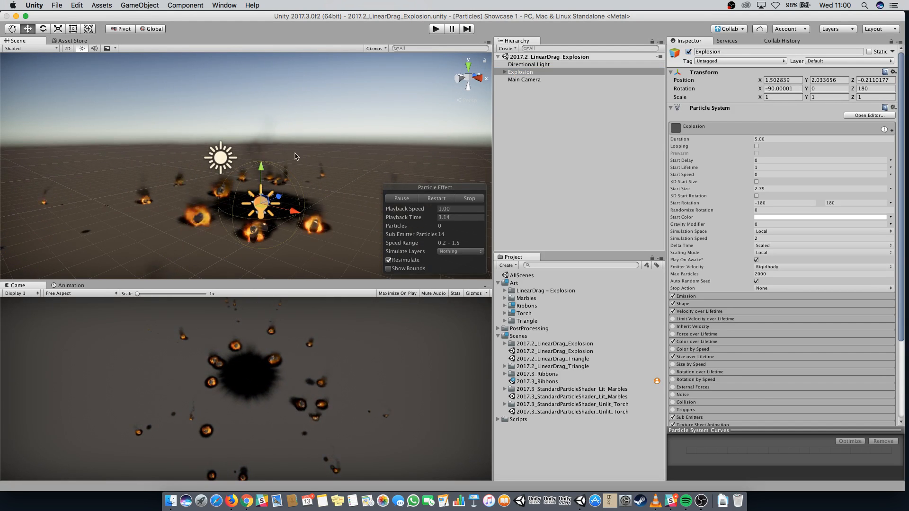
Restart the Explosion effect repeatedly and view it from different angles in the Scene view.
scroll(348, 234, up, 5)
mouse_move(314, 171)
middle_down()
mouse_move(300, 101)
mouse_move(304, 110)
middle_up()
scroll(306, 112, down, 4)
click(441, 199)
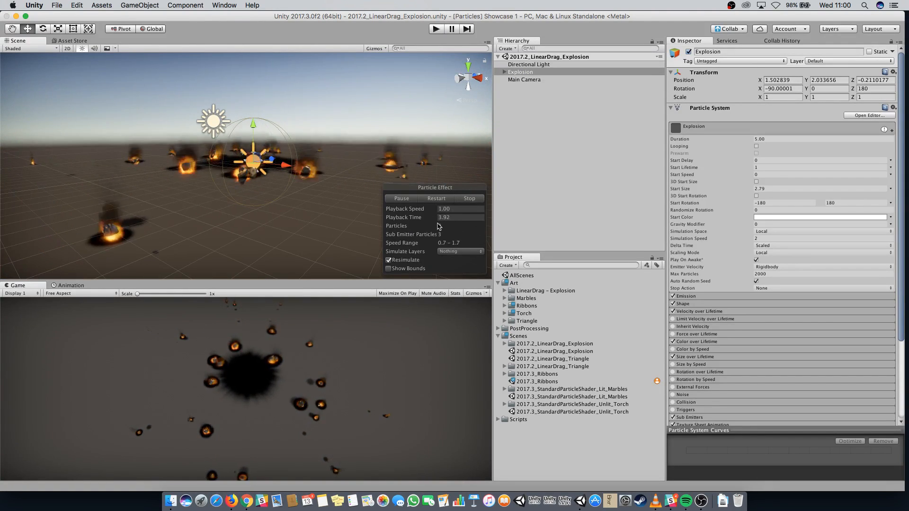
click(441, 199)
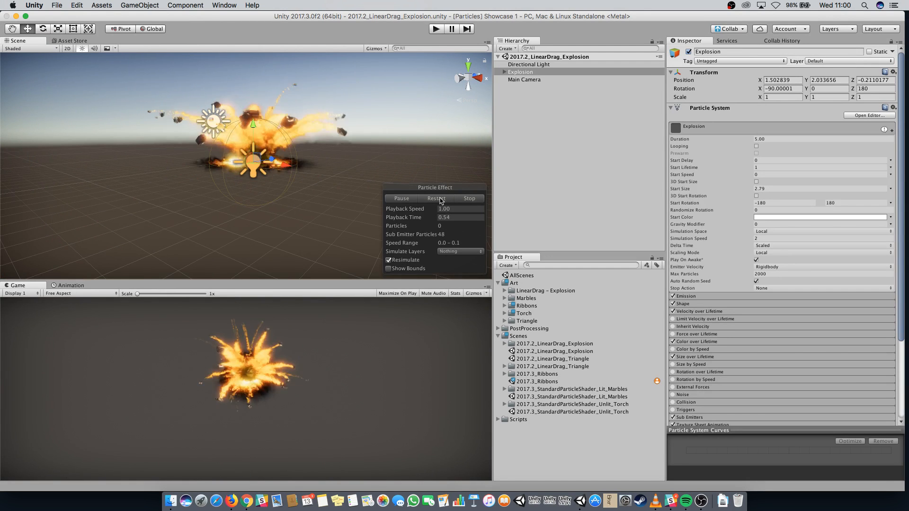
click(306, 211)
click(510, 71)
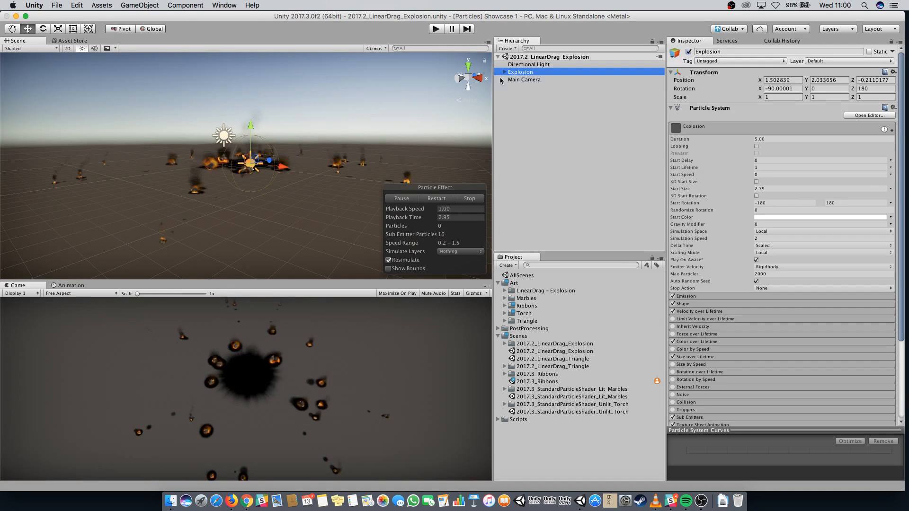
alt+drag(223, 222, 224, 255)
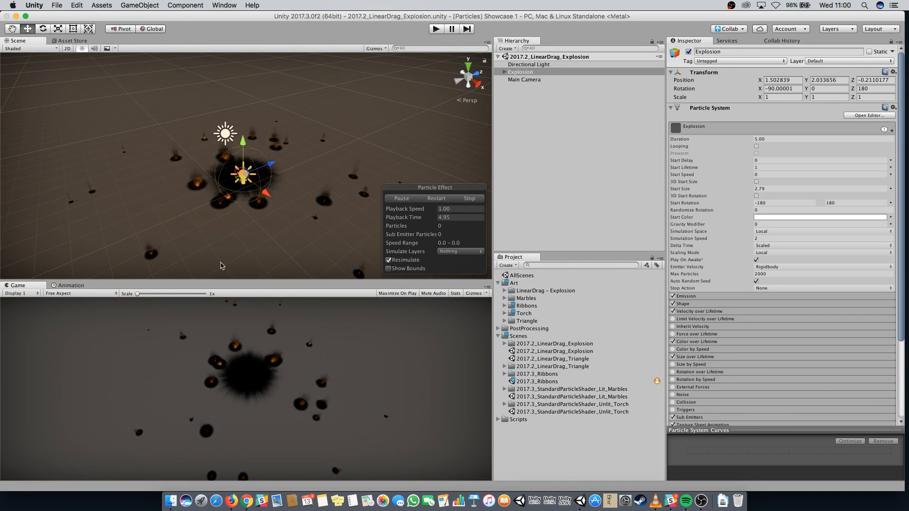
scroll(823, 385, down, 5)
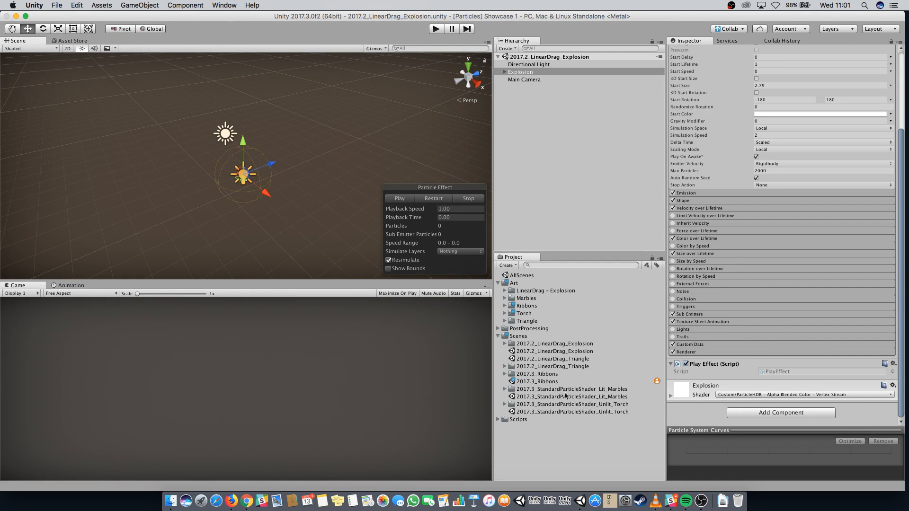
Open the 2017.3_Ribbons scene, play it, and select the Smoke000 and Smoke001 systems under IncenseStickBurning.
double_click(539, 382)
click(436, 29)
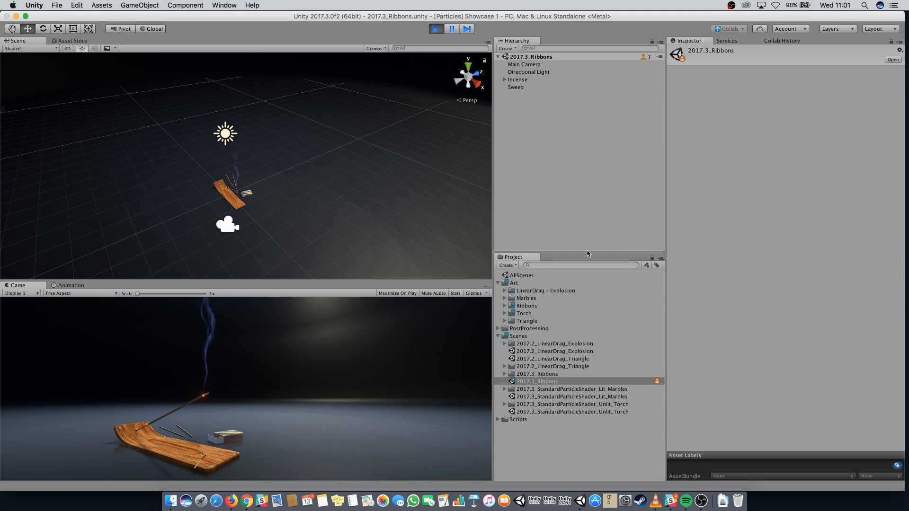
click(504, 81)
click(511, 117)
click(532, 127)
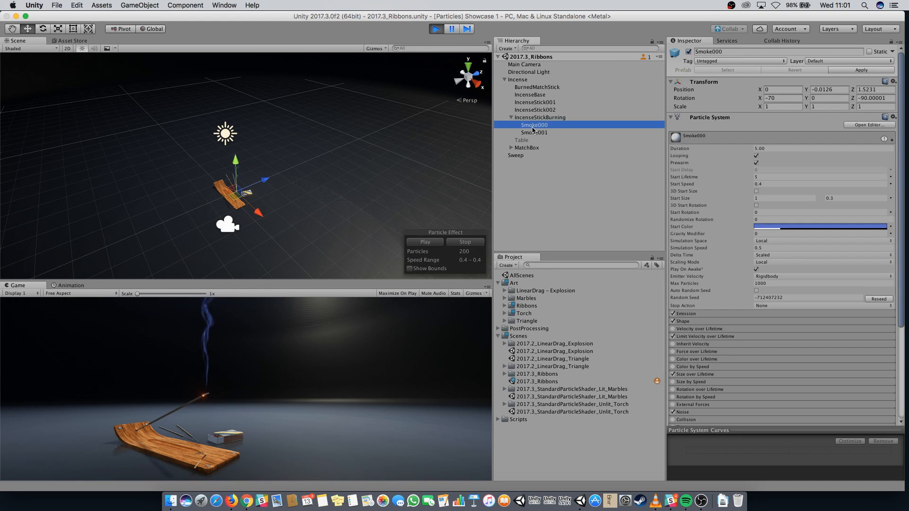
click(540, 132)
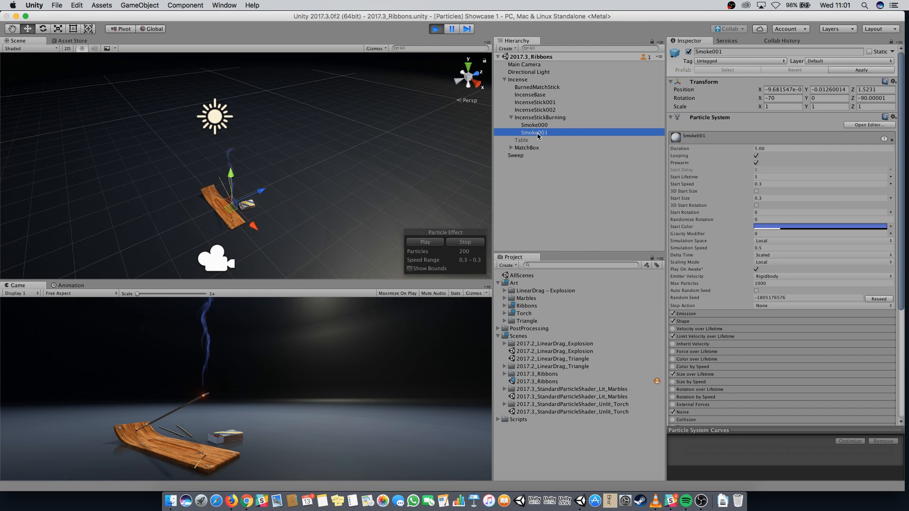
Expand Smoke001's Noise module and increase its Frequency.
scroll(772, 245, down, 1)
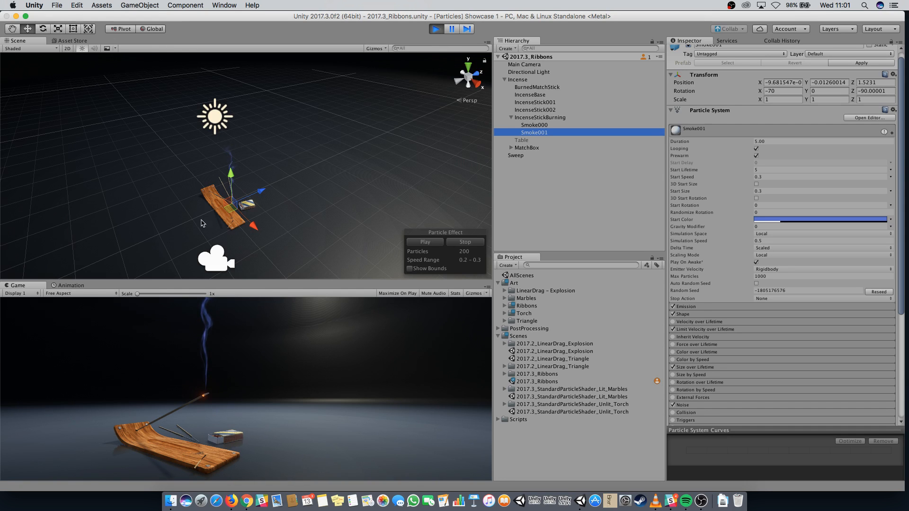
scroll(854, 234, down, 5)
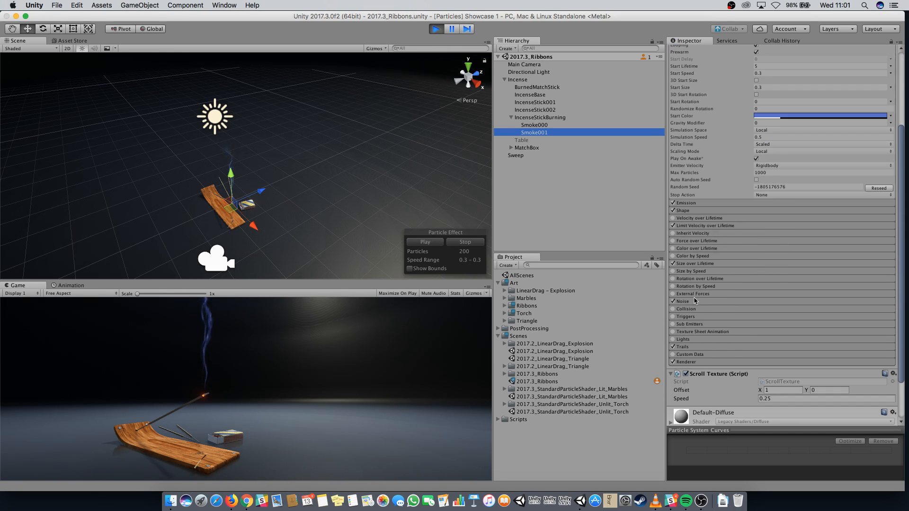
click(695, 301)
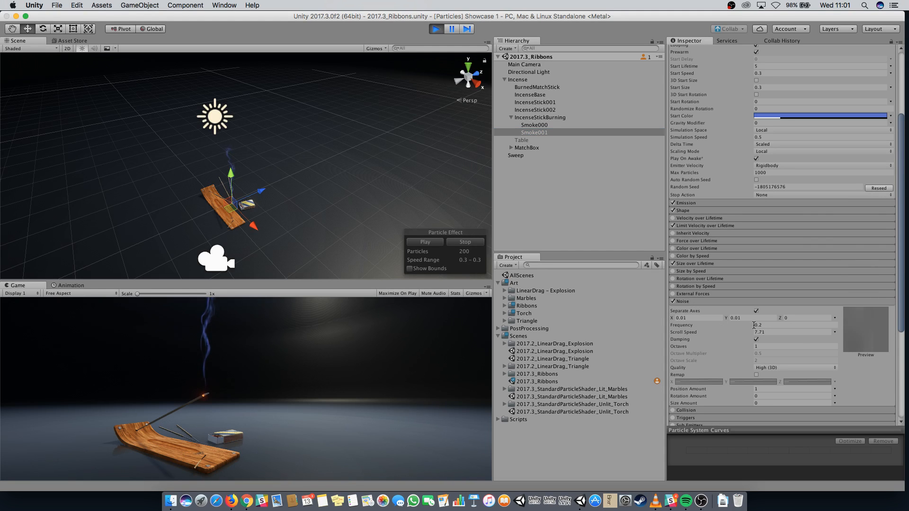
drag(741, 327, 749, 326)
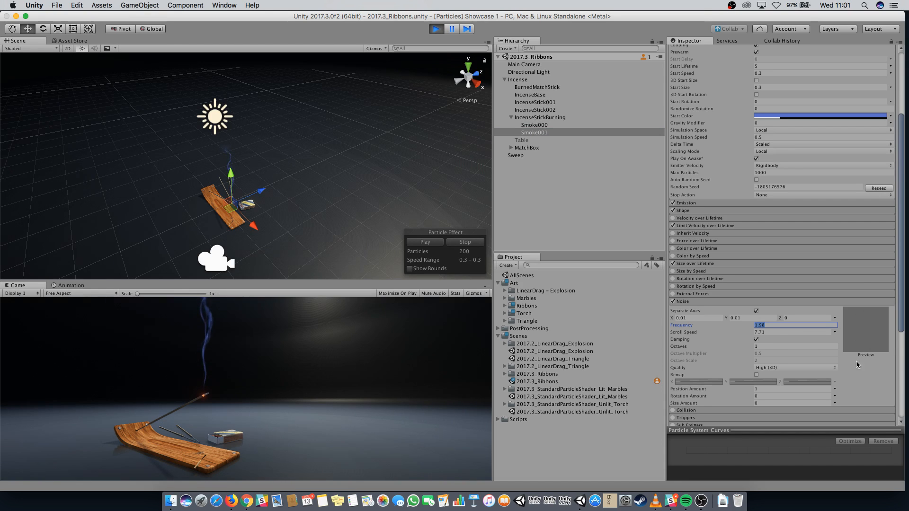
Raise Smoke001's Noise Frequency to about 5.54, set strength X to 6.18 and Y to 0.91, then disable Noise.
drag(719, 334, 748, 326)
click(753, 326)
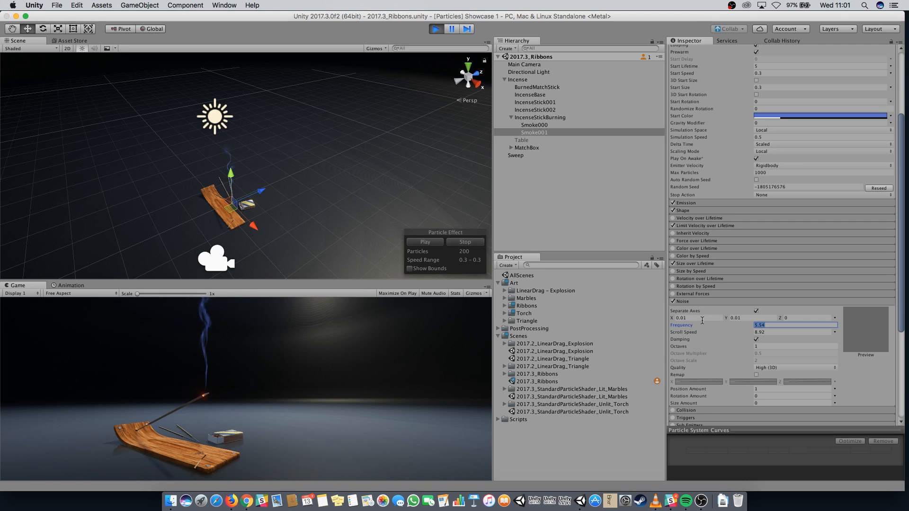
click(731, 319)
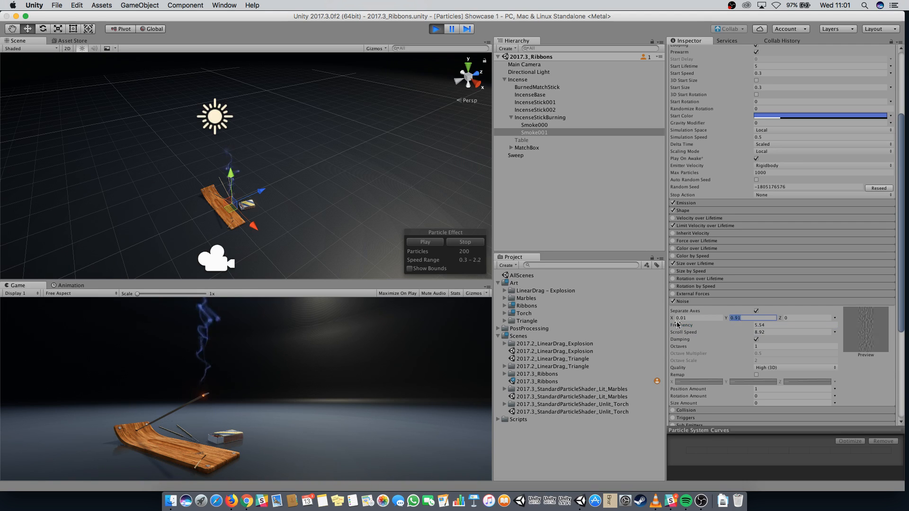
drag(674, 320, 676, 319)
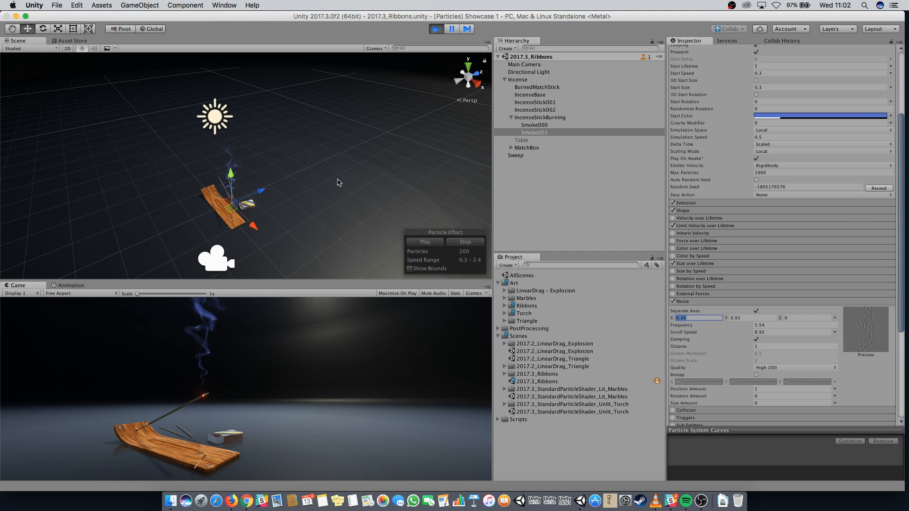
click(673, 301)
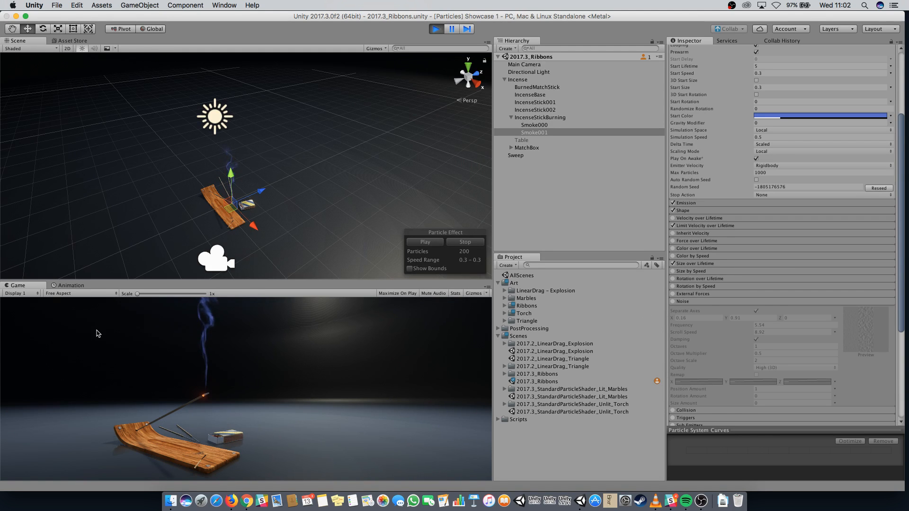
Stop Play mode and scroll through Smoke001's Particle System settings in the inspector.
click(434, 31)
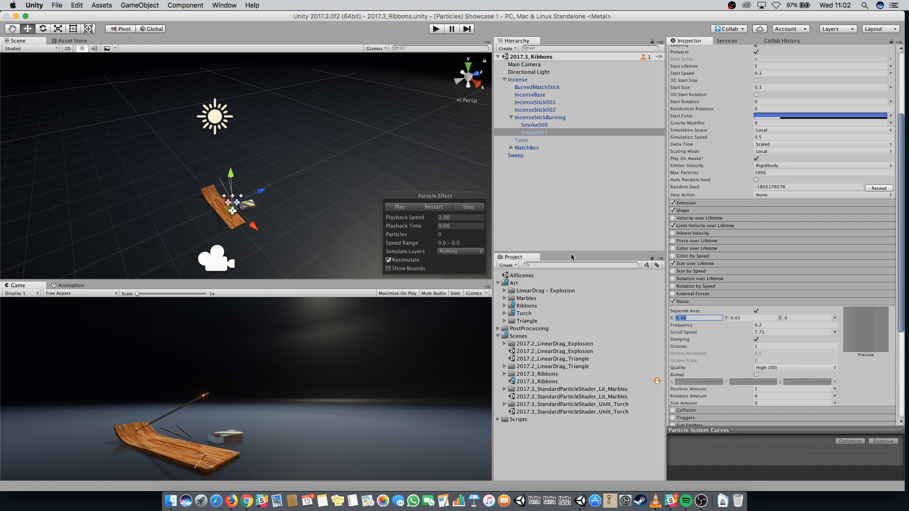
scroll(769, 293, up, 5)
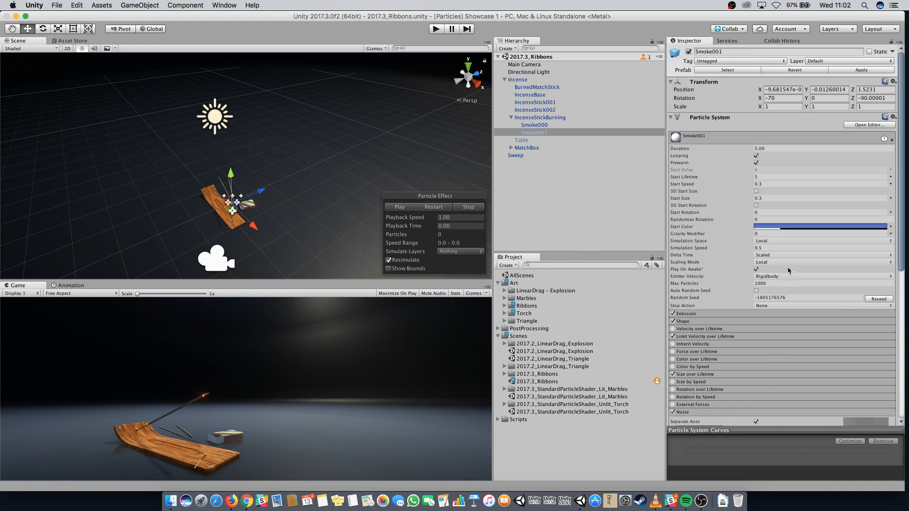
scroll(791, 272, down, 4)
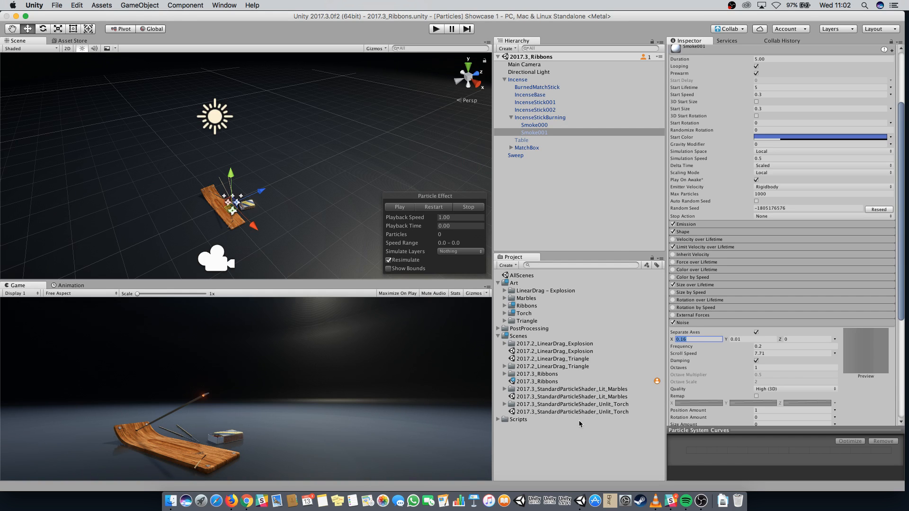
Open the 2017.3_StandardParticleShader_Lit_Marbles scene, select its Particle System and review its modules and Renderer settings.
double_click(531, 398)
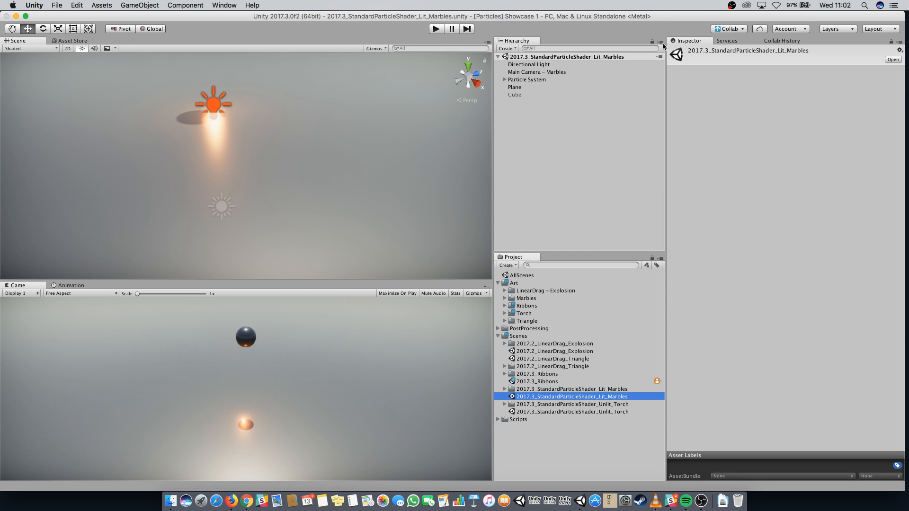
click(524, 79)
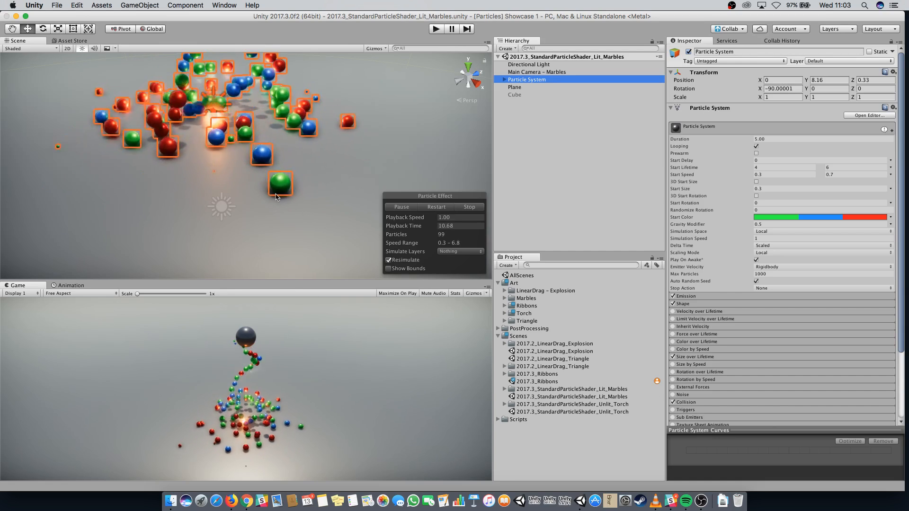
scroll(775, 262, down, 5)
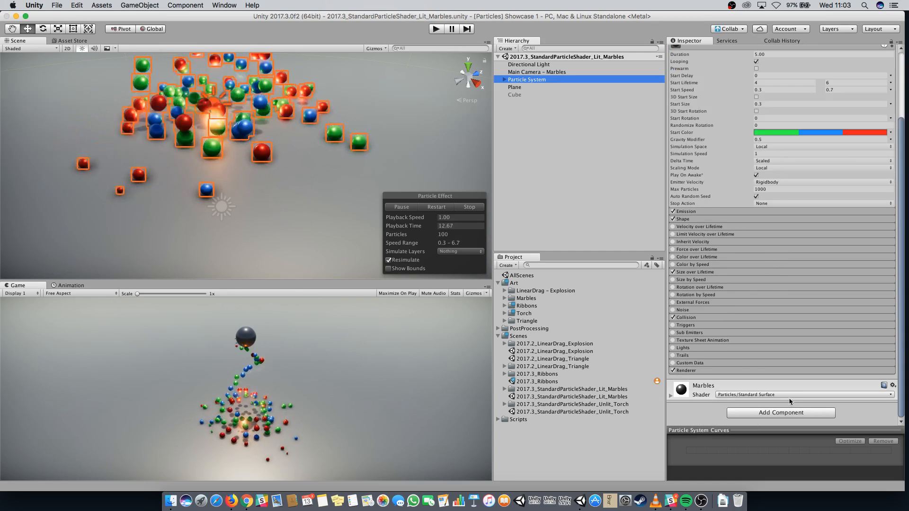
scroll(284, 203, up, 5)
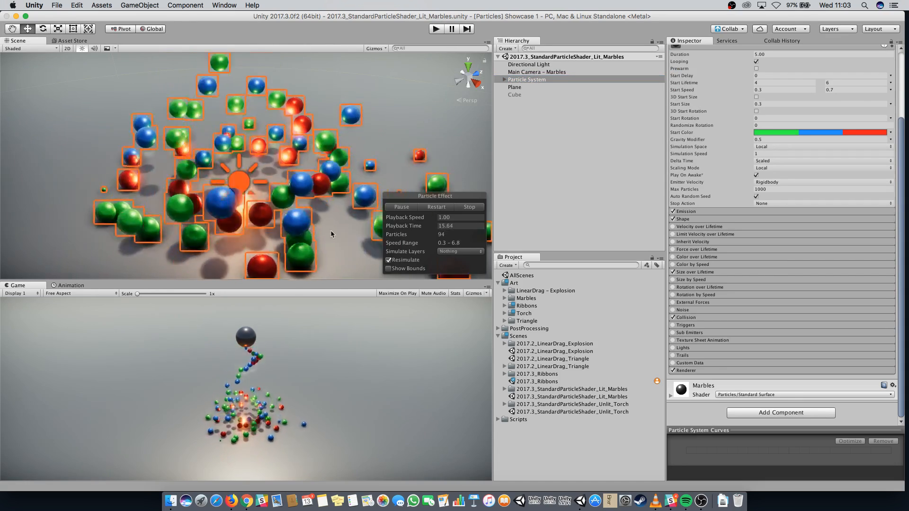
scroll(316, 175, down, 5)
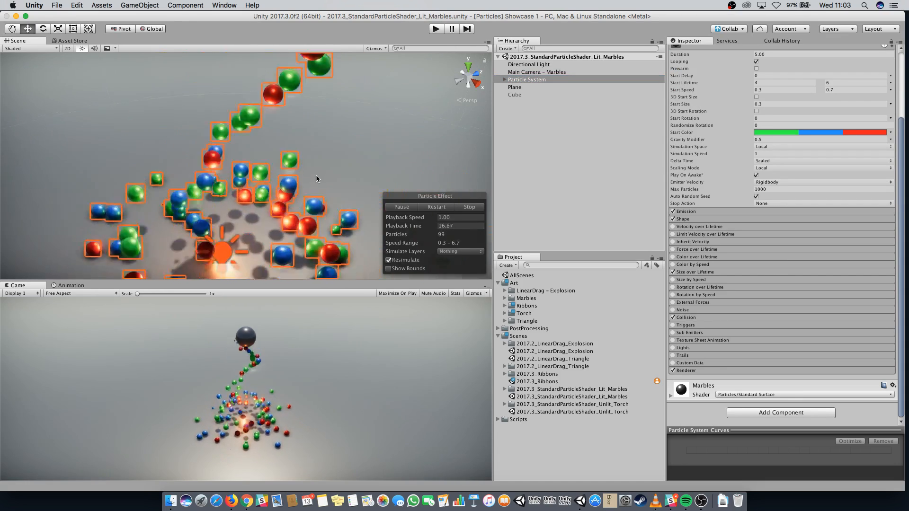
drag(355, 281, 356, 141)
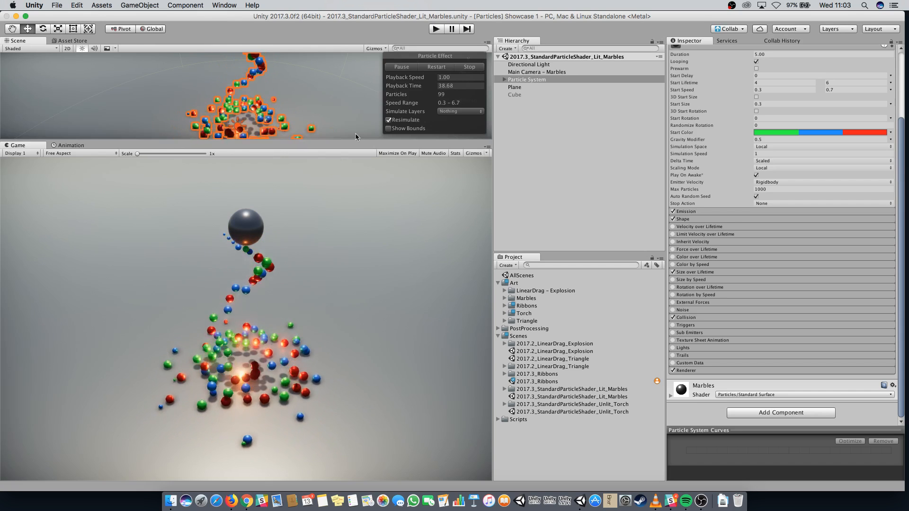
drag(351, 140, 332, 272)
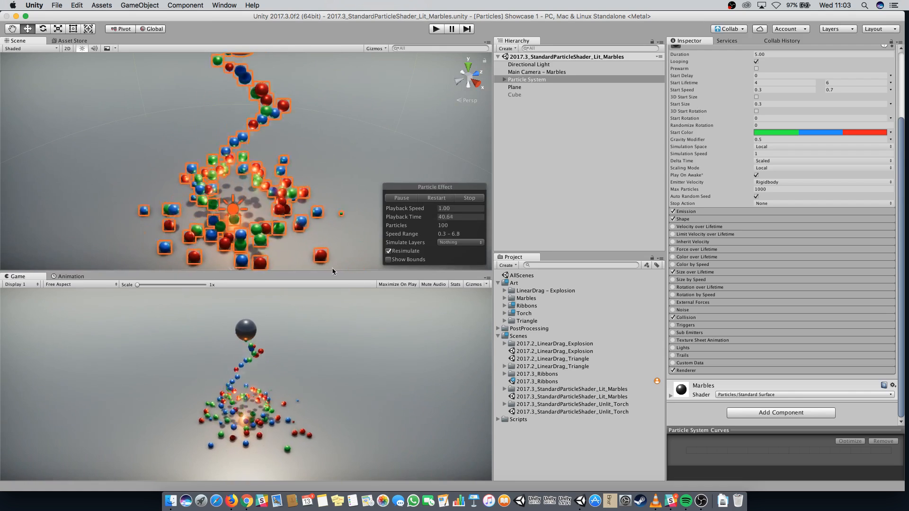